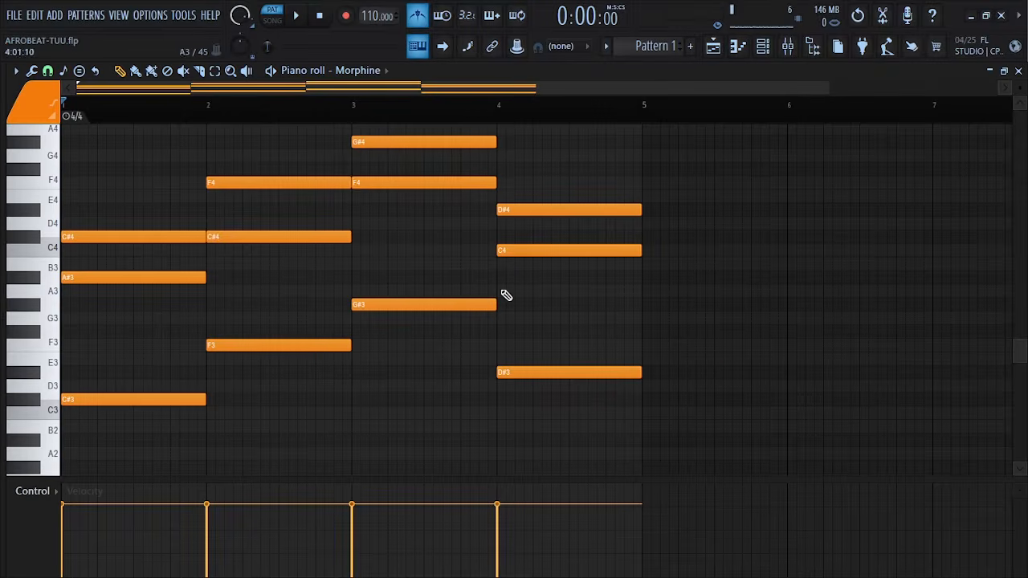
Step: Look over the four-bar chord progression in the Morphine channel's piano roll
{"action": "scroll", "coordinate": [463, 278], "scroll_direction": "up", "scroll_amount": 2}
{"action": "scroll", "coordinate": [463, 278], "scroll_direction": "down", "scroll_amount": 2}
{"action": "scroll", "coordinate": [464, 279], "scroll_direction": "up", "scroll_amount": 2}
{"action": "scroll", "coordinate": [464, 279], "scroll_direction": "down", "scroll_amount": 2}
{"action": "scroll", "coordinate": [867, 87], "scroll_direction": "down", "scroll_amount": 1}
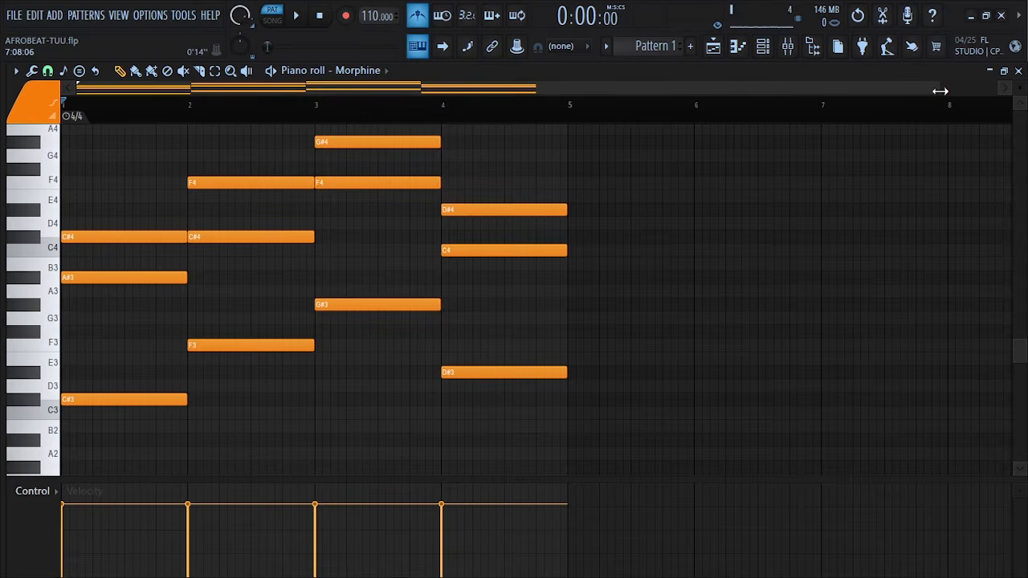
{"action": "scroll", "coordinate": [939, 90], "scroll_direction": "down", "scroll_amount": 1}
{"action": "scroll", "coordinate": [643, 303], "scroll_direction": "up", "scroll_amount": 2}
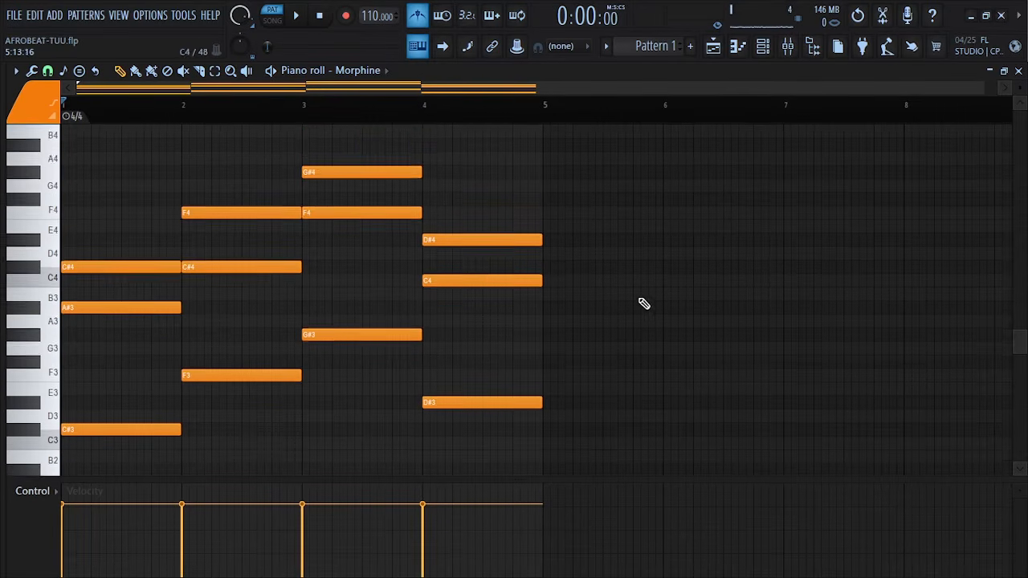
{"action": "scroll", "coordinate": [634, 303], "scroll_direction": "down", "scroll_amount": 1}
{"action": "scroll", "coordinate": [609, 302], "scroll_direction": "up", "scroll_amount": 1}
{"action": "scroll", "coordinate": [580, 299], "scroll_direction": "down", "scroll_amount": 1}
{"action": "scroll", "coordinate": [552, 295], "scroll_direction": "up", "scroll_amount": 1}
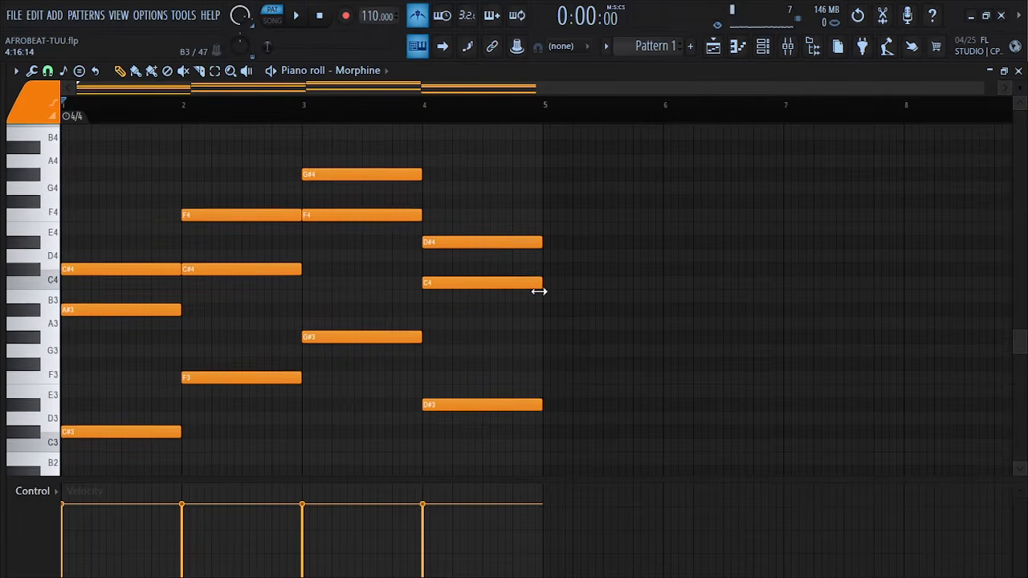
{"action": "scroll", "coordinate": [530, 291], "scroll_direction": "up", "scroll_amount": 1}
{"action": "scroll", "coordinate": [518, 297], "scroll_direction": "down", "scroll_amount": 2}
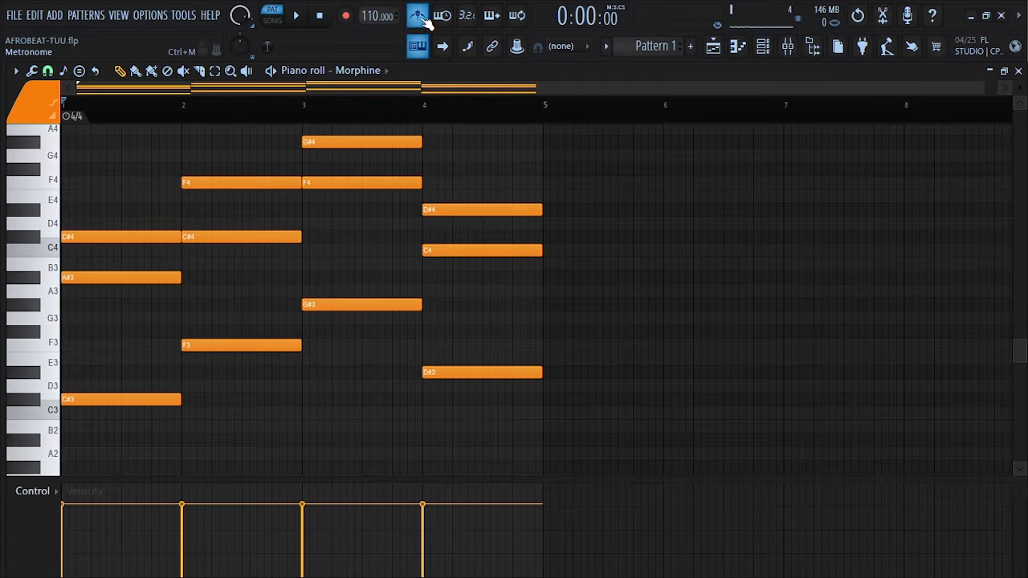
Step: Play back the four-bar chord progression to hear it, and stop playback
{"action": "key", "text": "space"}
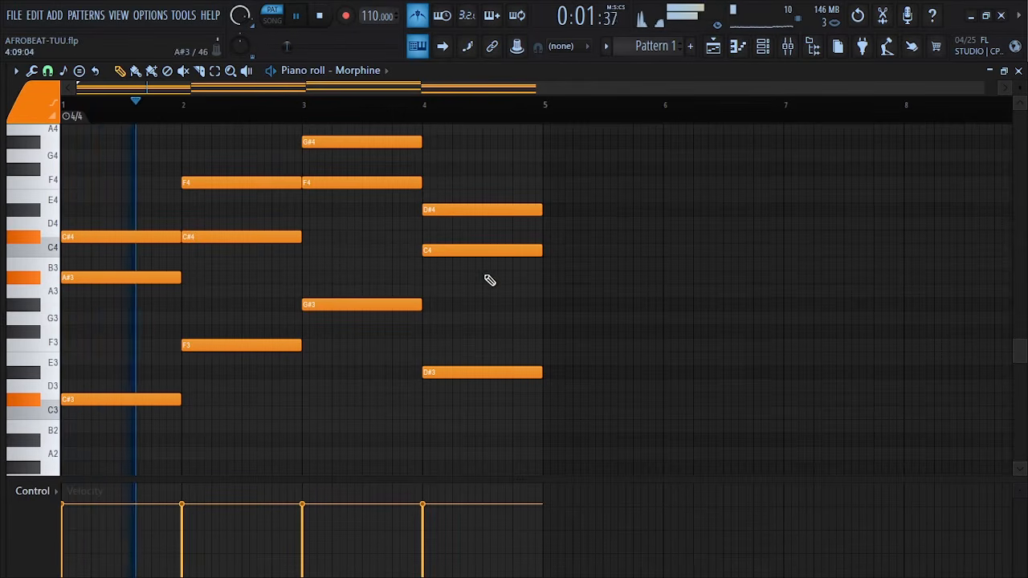
{"action": "scroll", "coordinate": [480, 271], "scroll_direction": "up", "scroll_amount": 2}
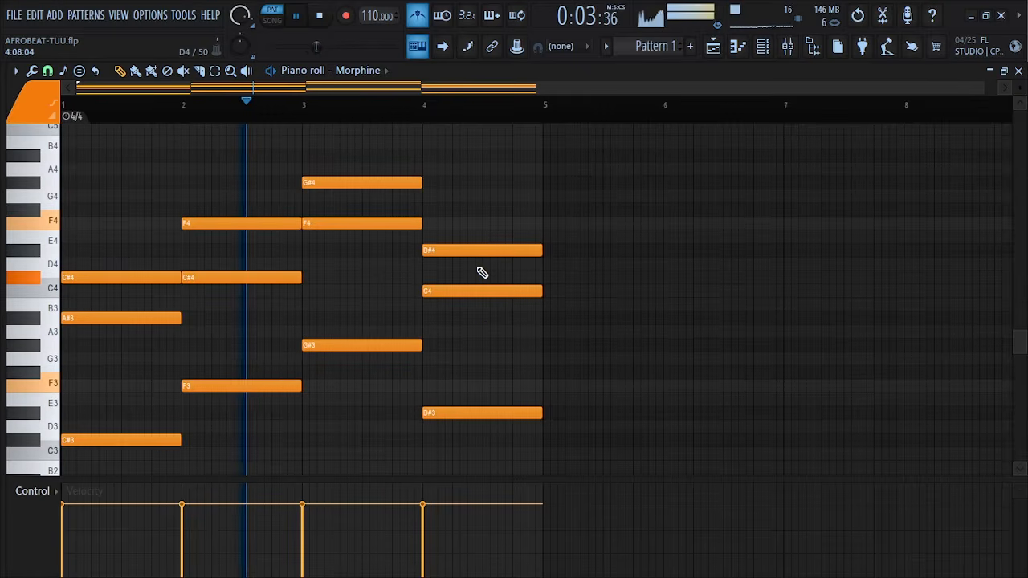
{"action": "scroll", "coordinate": [572, 269], "scroll_direction": "down", "scroll_amount": 2}
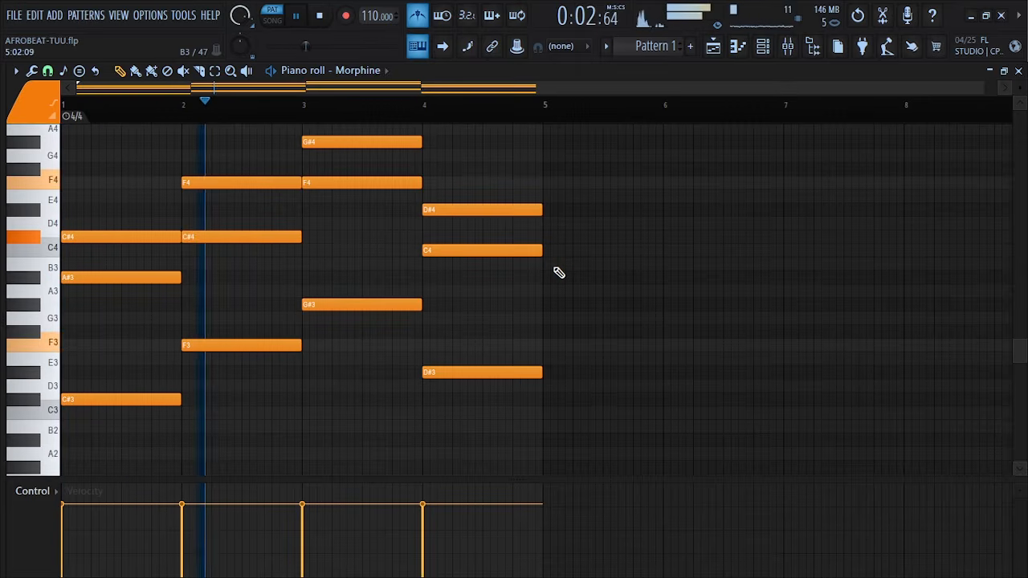
{"action": "scroll", "coordinate": [559, 273], "scroll_direction": "up", "scroll_amount": 2}
{"action": "scroll", "coordinate": [559, 273], "scroll_direction": "down", "scroll_amount": 2}
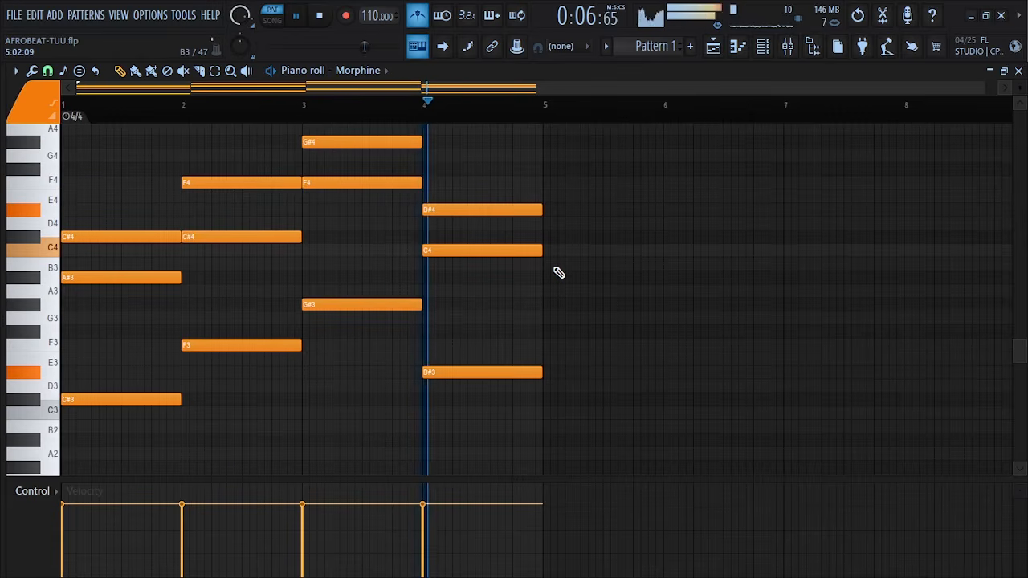
{"action": "key", "text": "space"}
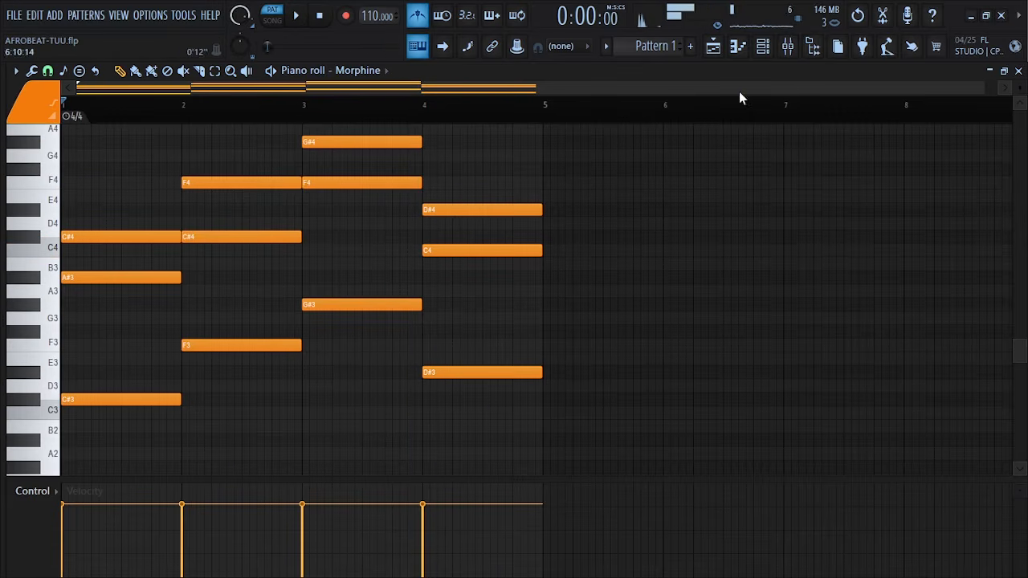
Step: Check the KBD Crystal Keys NUC preset of the Morphine channel, close the plugin and return to the channel's piano roll
{"action": "left_click", "coordinate": [765, 53]}
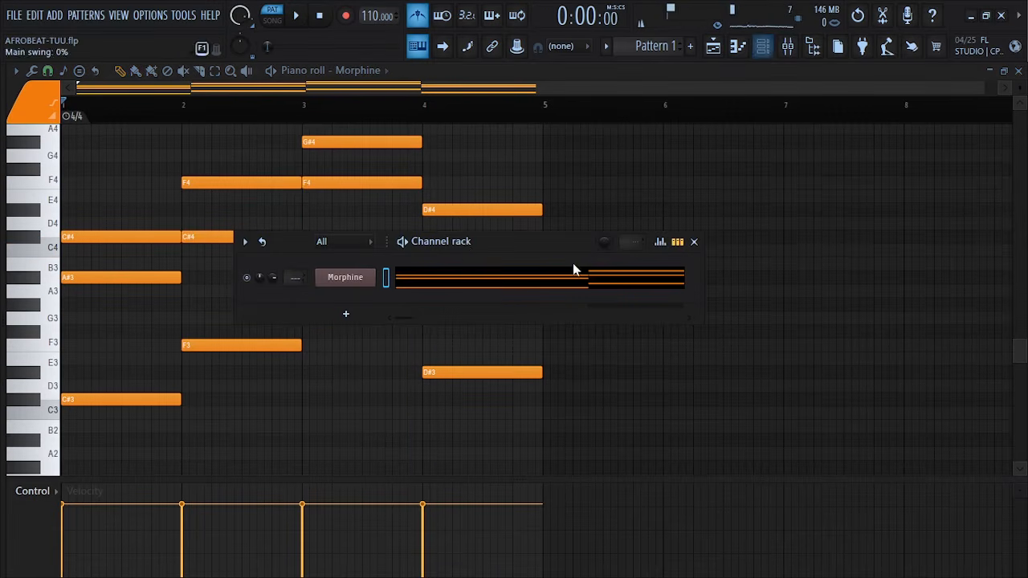
{"action": "left_click_drag", "start_coordinate": [468, 251], "coordinate": [518, 250]}
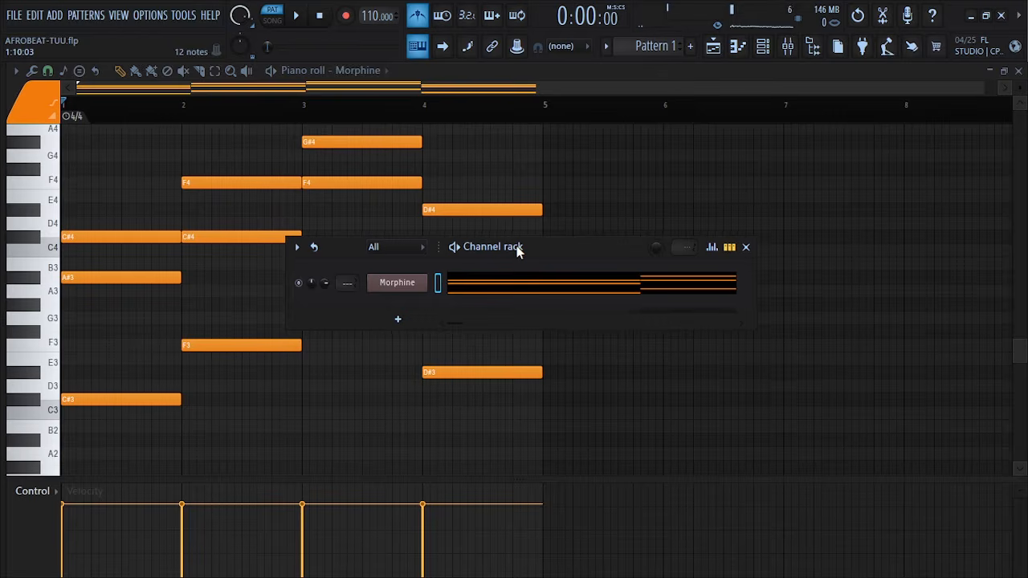
{"action": "left_click", "coordinate": [397, 284]}
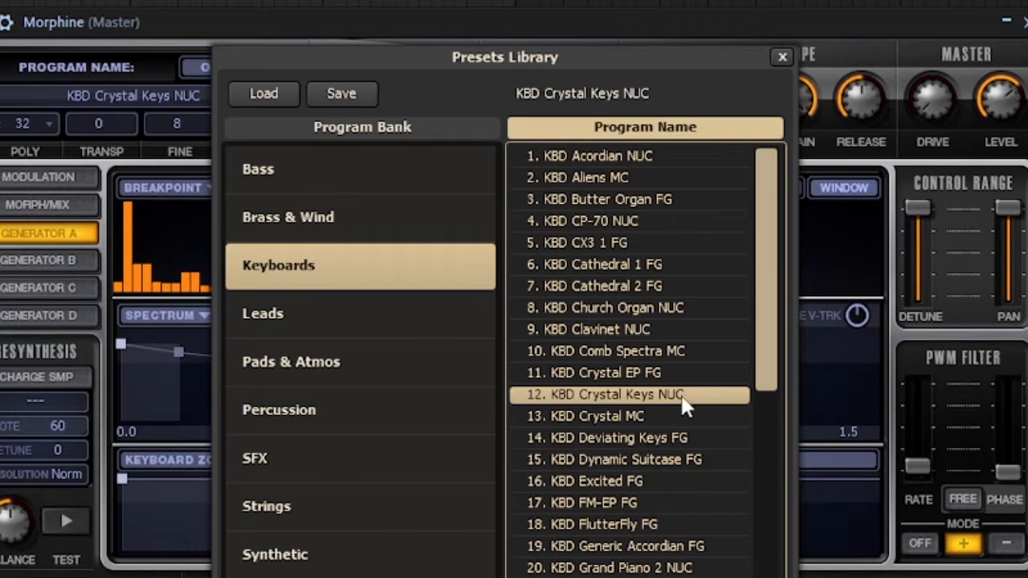
{"action": "left_click", "coordinate": [1024, 24]}
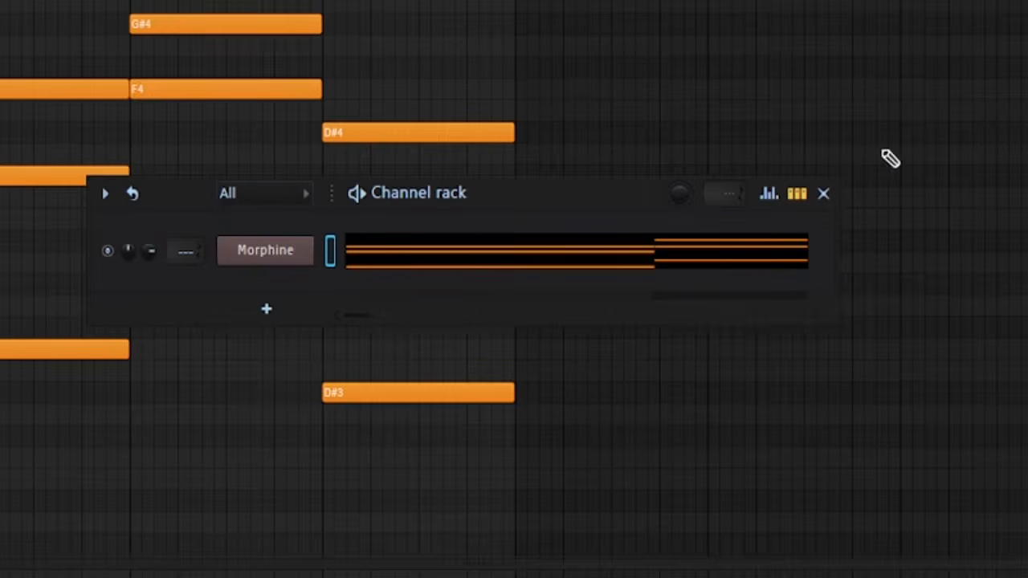
{"action": "left_click", "coordinate": [392, 265]}
{"action": "left_click", "coordinate": [392, 265]}
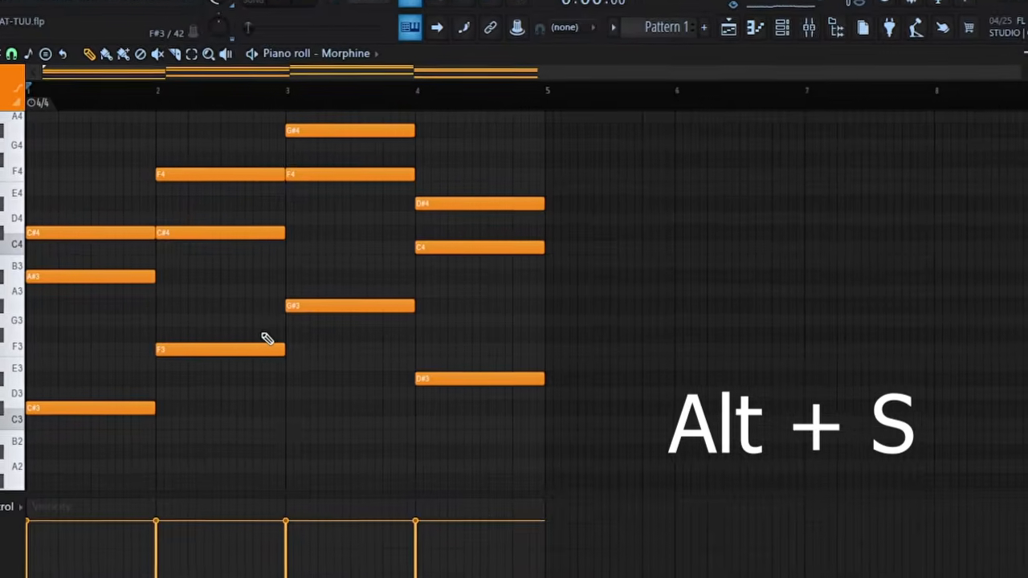
Step: Open the Strumizer for the chords, set its start time strength to 0:22 and start playback
{"action": "key", "text": "alt+s"}
{"action": "mouse_move", "coordinate": [451, 273]}
{"action": "left_mouse_down"}
{"action": "mouse_move", "coordinate": [452, 295]}
{"action": "mouse_move", "coordinate": [437, 239]}
{"action": "mouse_move", "coordinate": [437, 271]}
{"action": "left_mouse_up"}
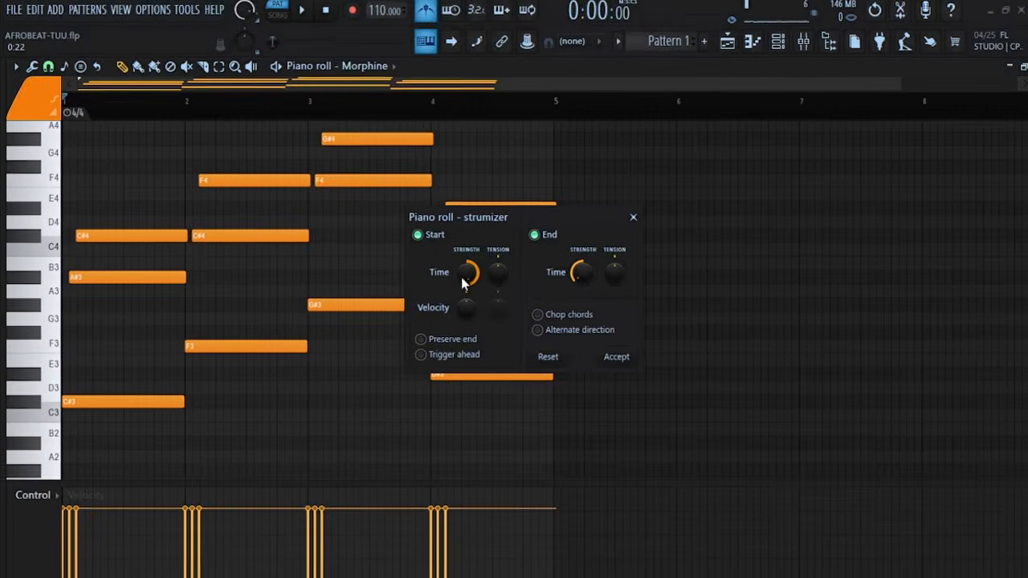
{"action": "key", "text": "space"}
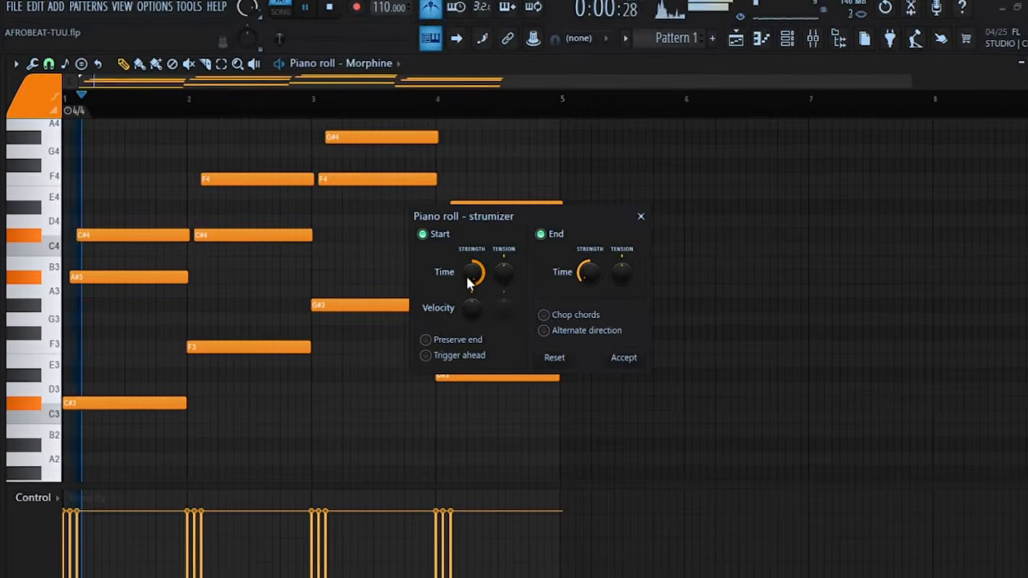
Step: Audition weaker and stronger strums on the playing chords by varying the start time strength between 0:02 and 1:08
{"action": "left_click_drag", "start_coordinate": [478, 273], "coordinate": [478, 309]}
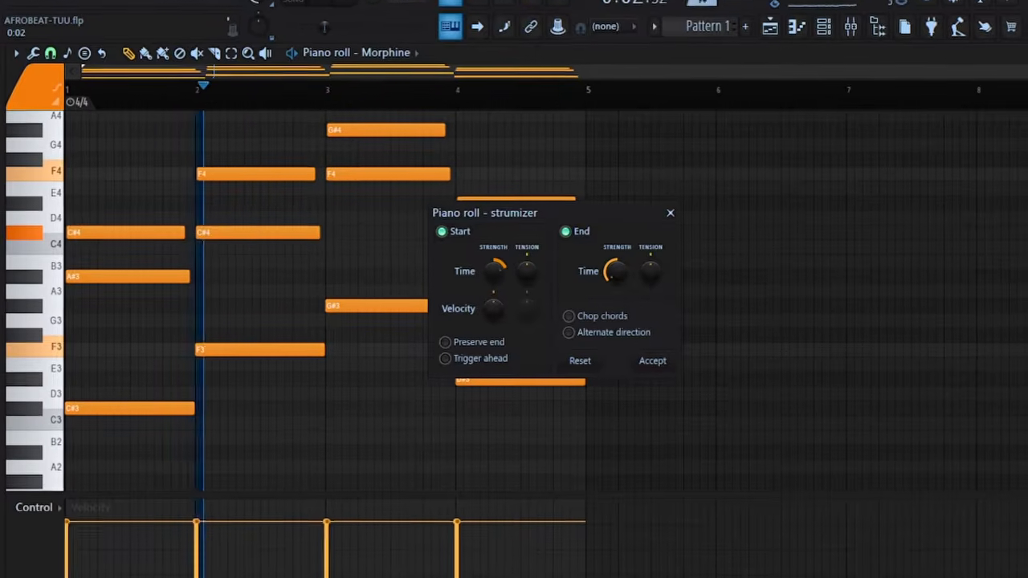
{"action": "left_click_drag", "start_coordinate": [499, 272], "coordinate": [499, 235]}
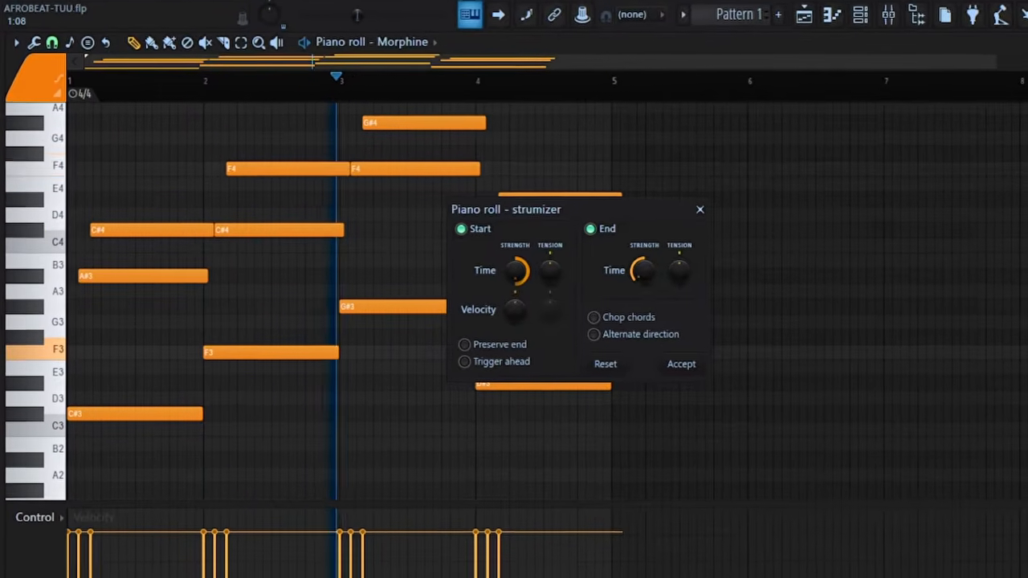
{"action": "left_click_drag", "start_coordinate": [520, 272], "coordinate": [520, 306]}
{"action": "left_click_drag", "start_coordinate": [543, 270], "coordinate": [542, 235]}
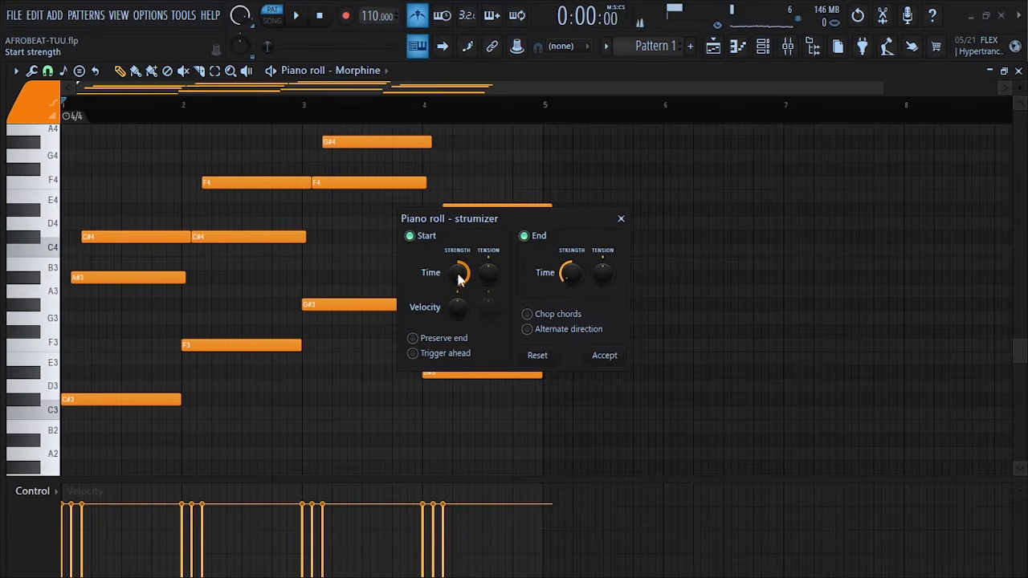
Step: Reduce the strum's start time strength to 0:06, stop playback and apply the strum to the chords
{"action": "left_click_drag", "start_coordinate": [460, 277], "coordinate": [460, 293]}
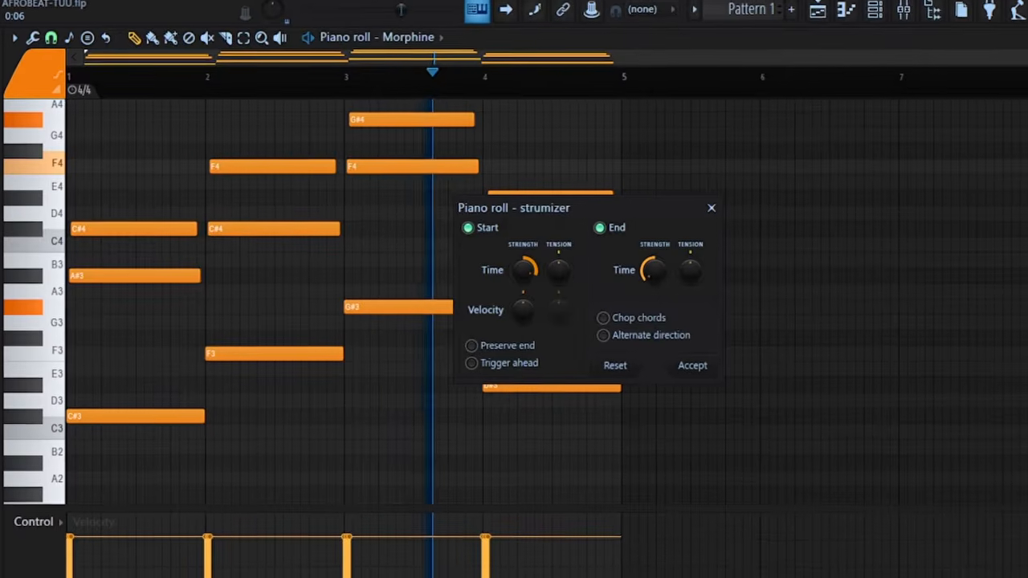
{"action": "left_click_drag", "start_coordinate": [590, 205], "coordinate": [550, 256]}
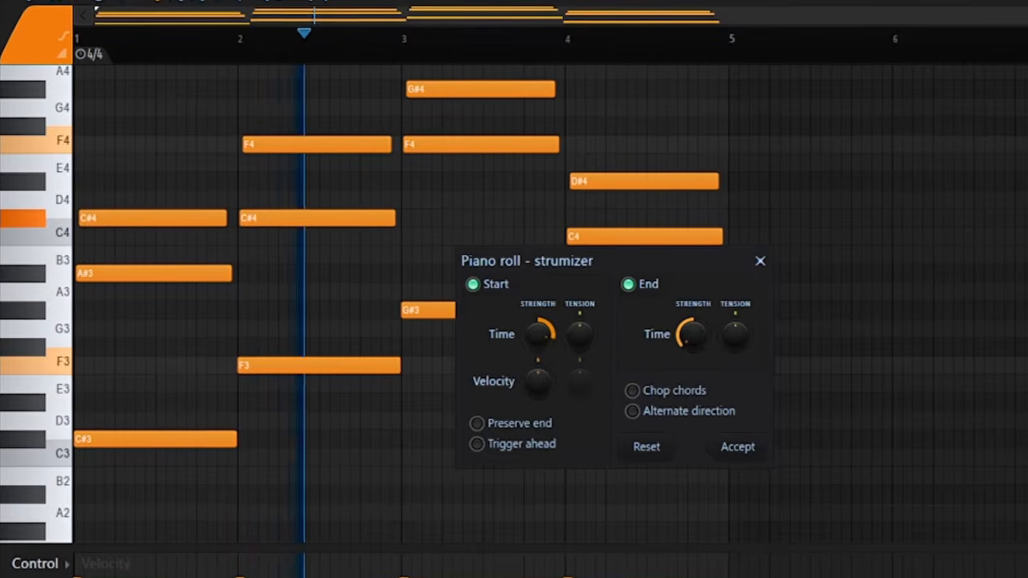
{"action": "key", "text": "space"}
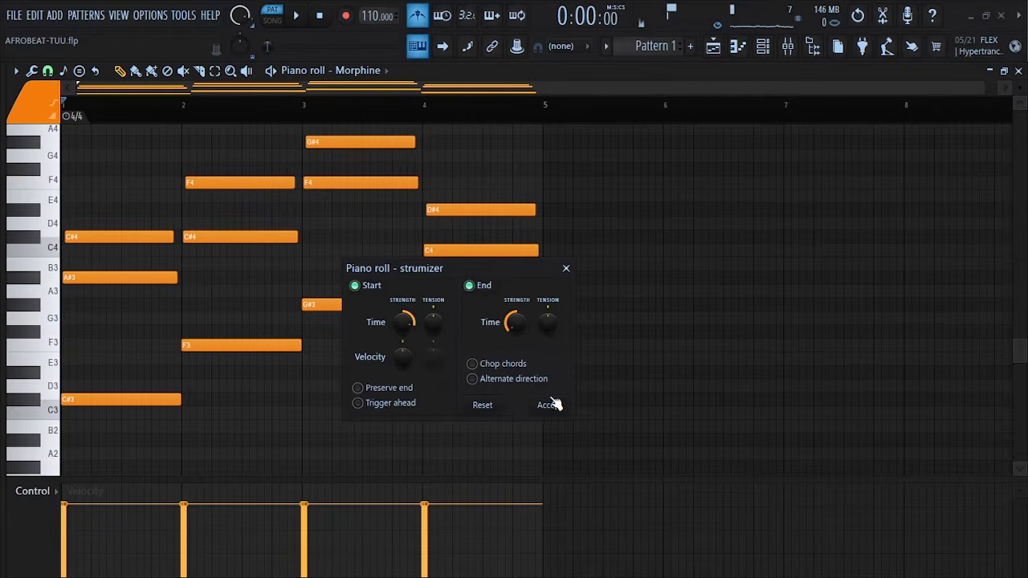
{"action": "left_click", "coordinate": [550, 407]}
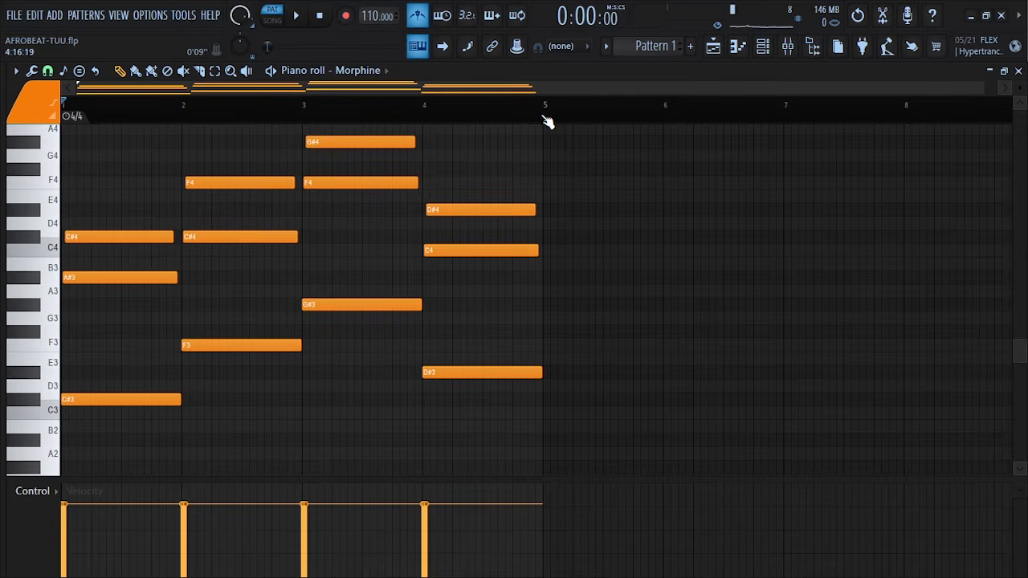
Step: Duplicate the strummed four-bar chord progression into bars 5 to 8, and return the playhead to bar 1
{"action": "left_click_drag", "start_coordinate": [546, 120], "coordinate": [6, 186]}
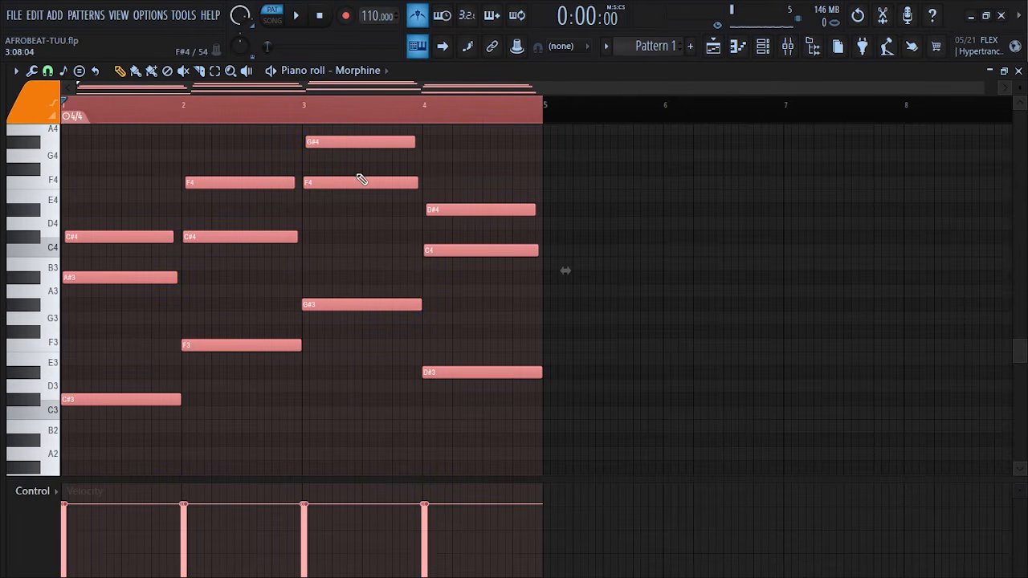
{"action": "key", "text": "ctrl+b"}
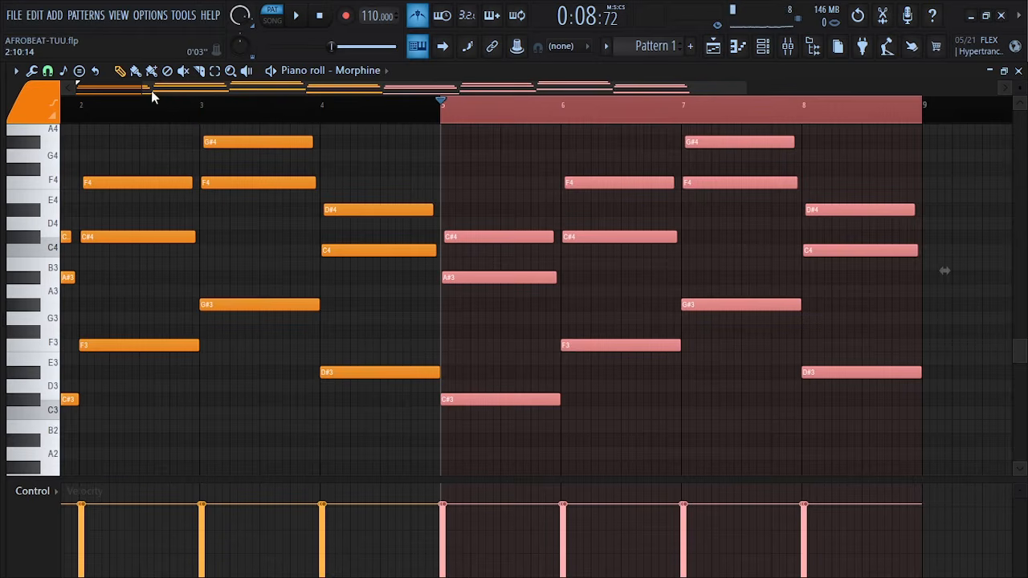
{"action": "left_click_drag", "start_coordinate": [141, 87], "coordinate": [14, 91]}
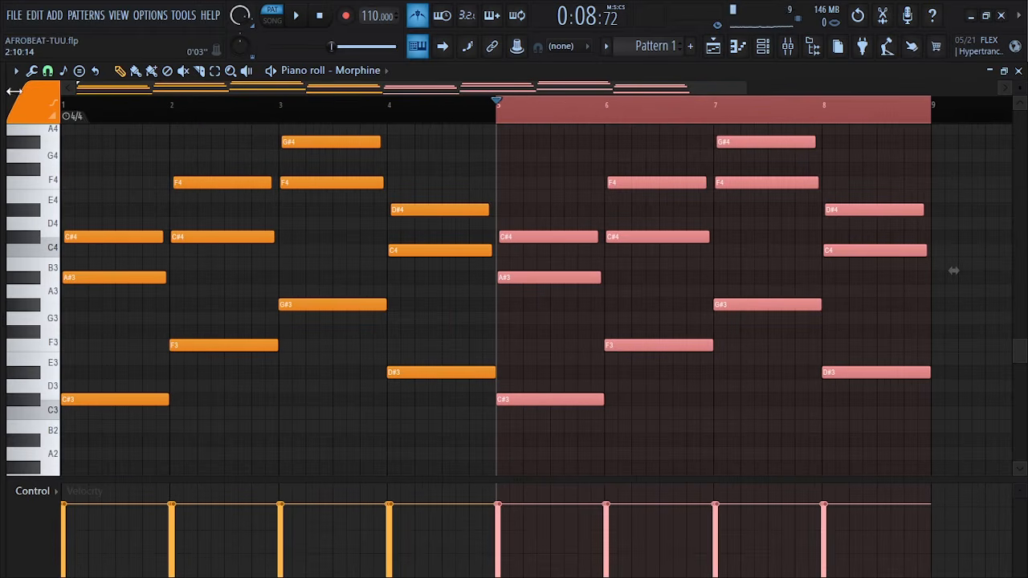
{"action": "left_click", "coordinate": [71, 114]}
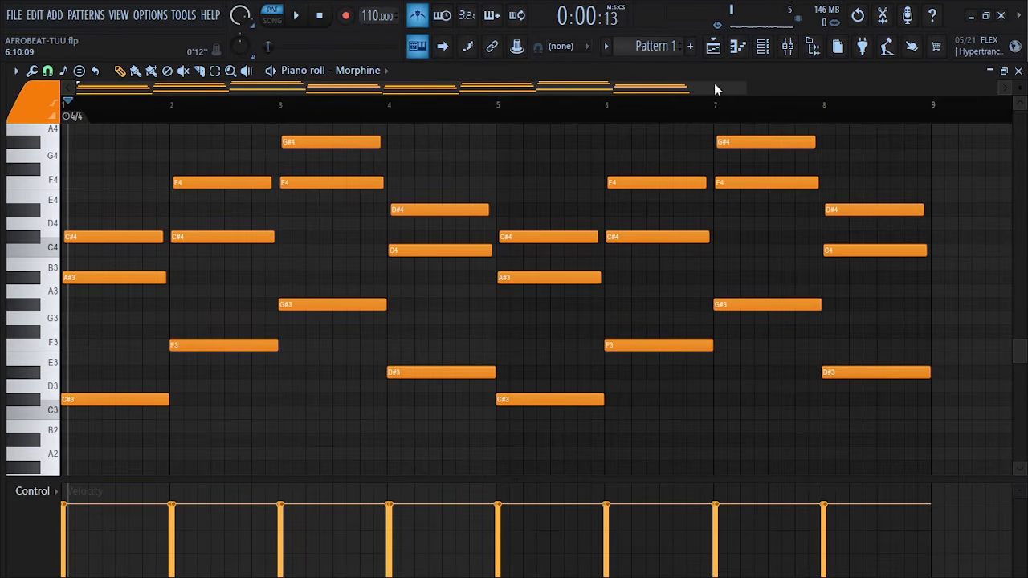
{"action": "left_click_drag", "start_coordinate": [749, 86], "coordinate": [867, 85]}
{"action": "scroll", "coordinate": [693, 316], "scroll_direction": "up", "scroll_amount": 2}
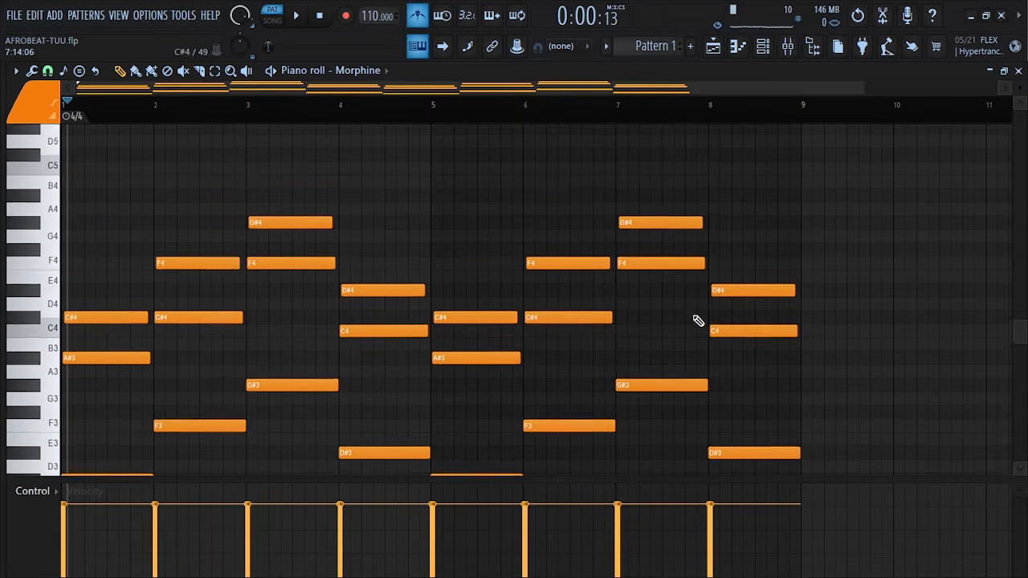
{"action": "scroll", "coordinate": [682, 316], "scroll_direction": "down", "scroll_amount": 2}
{"action": "scroll", "coordinate": [629, 321], "scroll_direction": "up", "scroll_amount": 2}
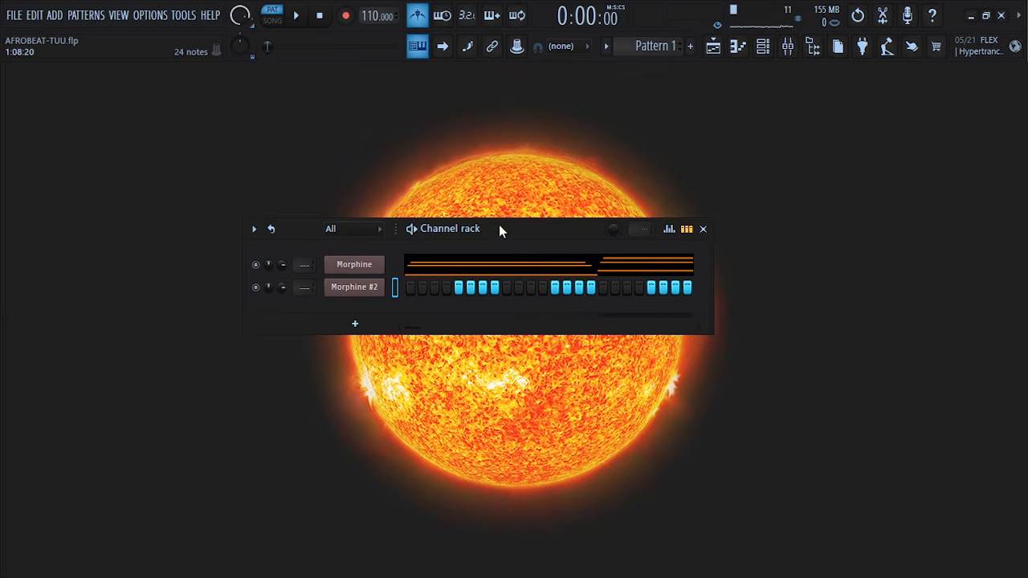
Step: Check the KBD Crystal Keys NUC preset of the Morphine #2 channel, close the plugin and open the channel's piano roll
{"action": "left_click", "coordinate": [369, 298]}
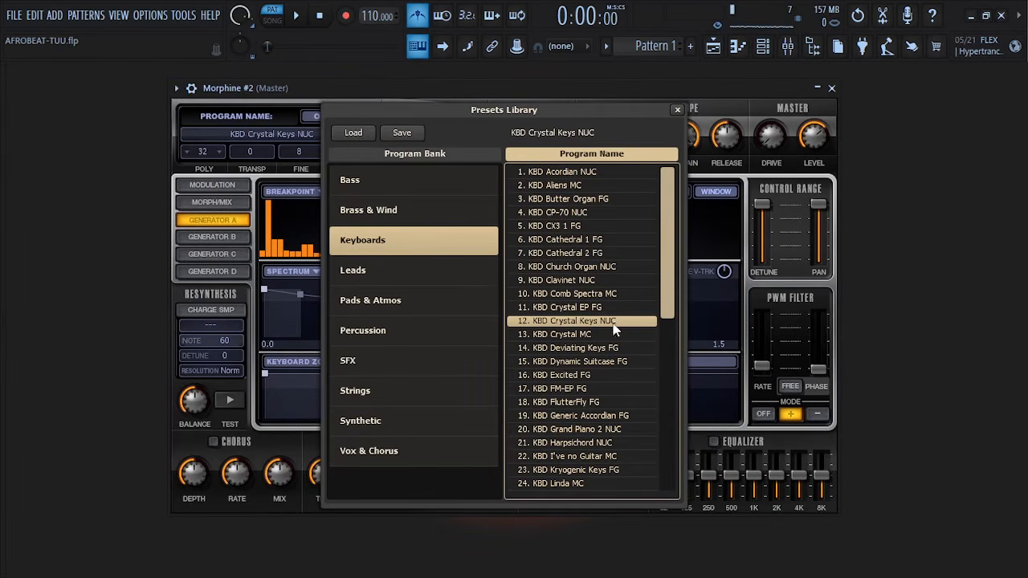
{"action": "left_click", "coordinate": [832, 89]}
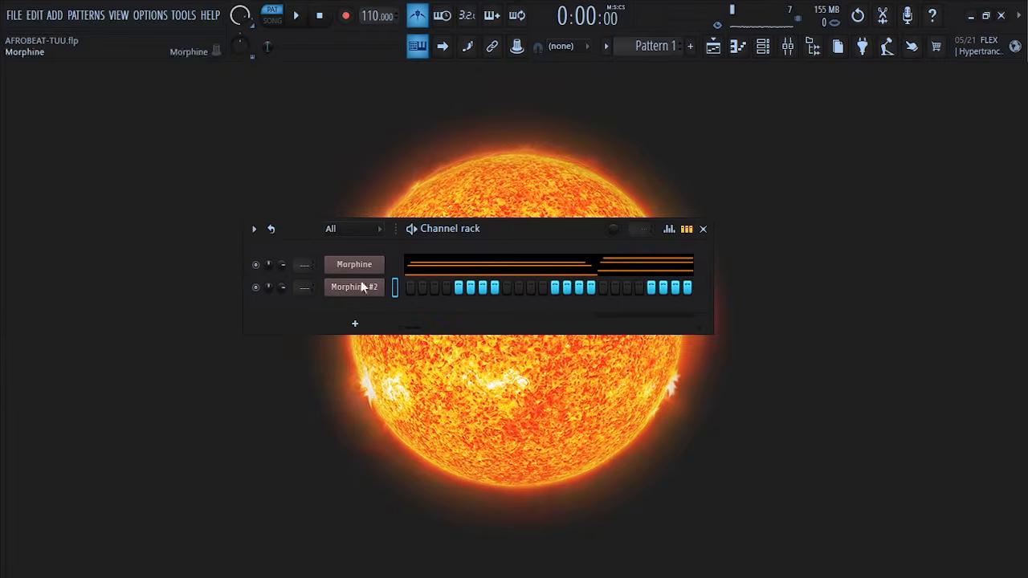
{"action": "right_click", "coordinate": [351, 296]}
{"action": "left_click", "coordinate": [411, 287]}
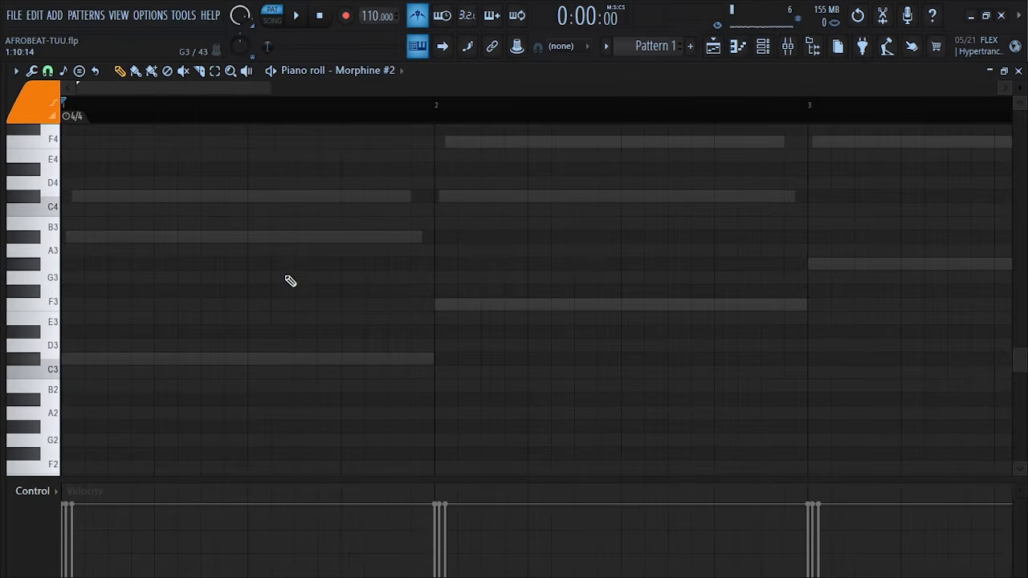
Step: Draw a short-note arpeggio of C#3, A#3, C#4, C#4, A#3 and C#3 over the ghost chord in bar 1
{"action": "scroll", "coordinate": [289, 281], "scroll_direction": "up", "scroll_amount": 3}
{"action": "scroll", "coordinate": [289, 280], "scroll_direction": "down", "scroll_amount": 3}
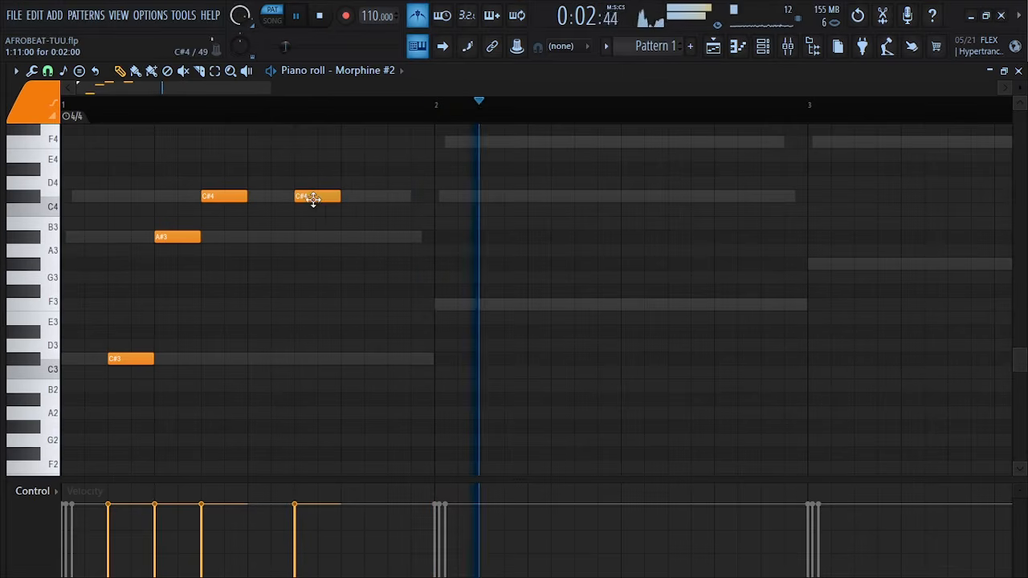
{"action": "left_click", "coordinate": [344, 236]}
{"action": "left_click", "coordinate": [398, 359]}
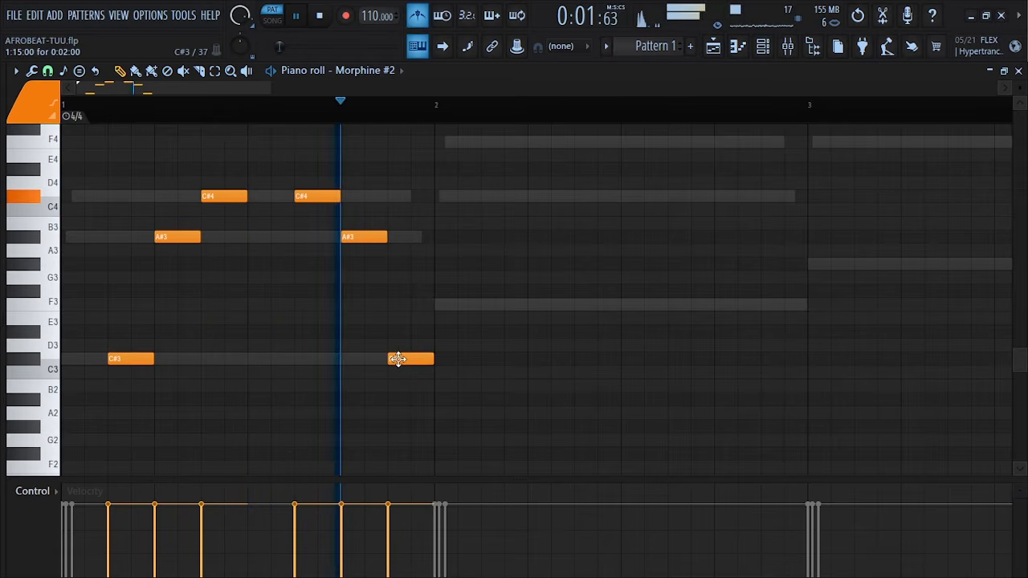
{"action": "scroll", "coordinate": [407, 366], "scroll_direction": "up", "scroll_amount": 1}
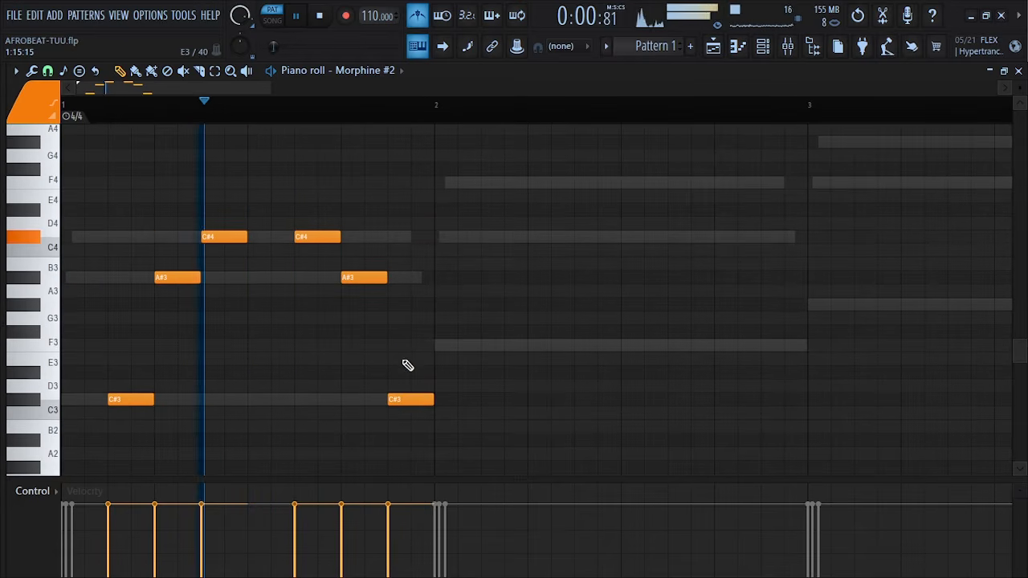
Step: Copy the bar 1 arpeggio into bar 2 as F3, C#4, F4, F4, C#4 and F3 over the ghost chord, and play it back
{"action": "key", "text": "space"}
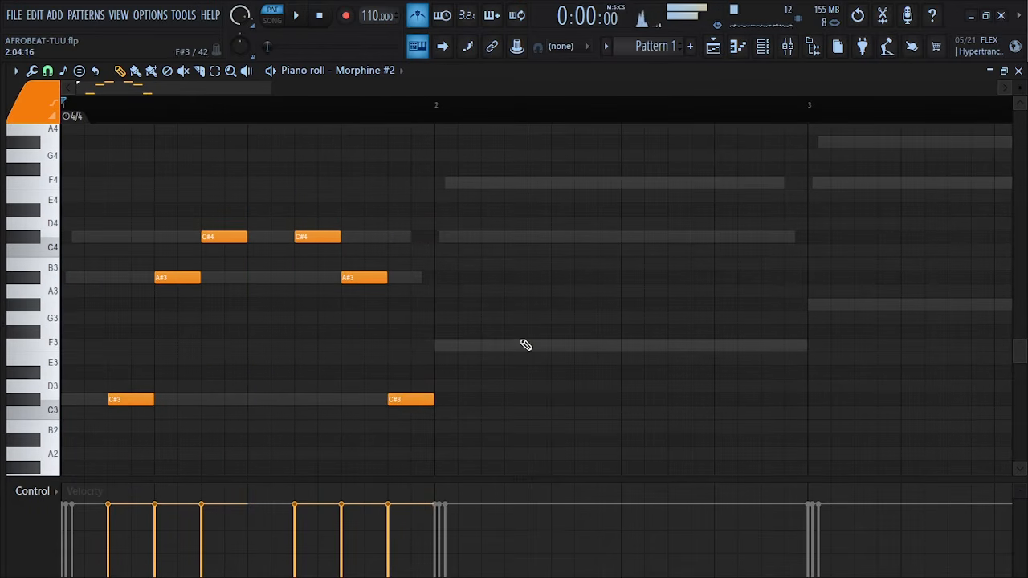
{"action": "left_click_drag", "start_coordinate": [434, 215], "coordinate": [496, 342]}
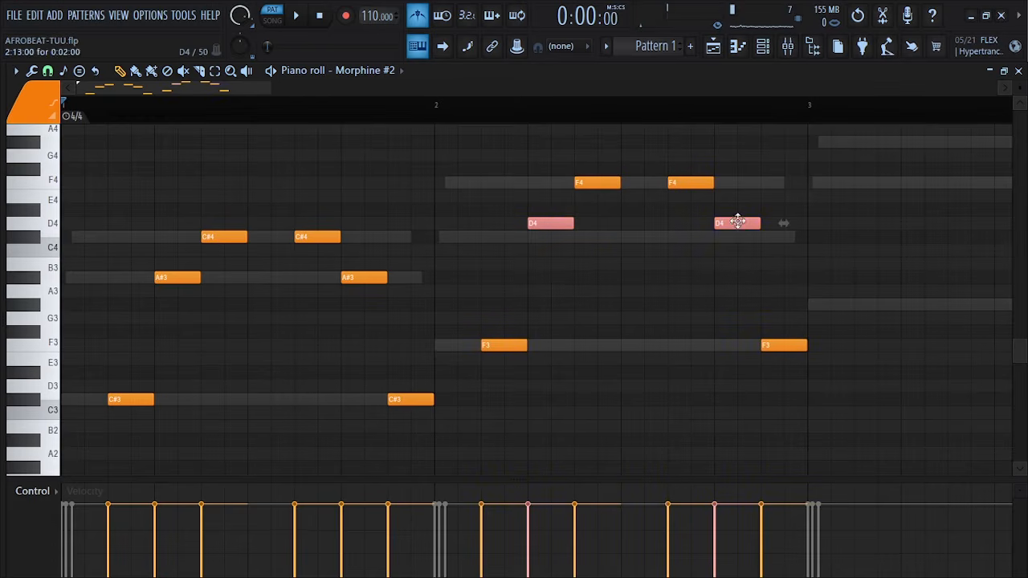
{"action": "left_click_drag", "start_coordinate": [739, 223], "coordinate": [739, 240]}
{"action": "key", "text": "space"}
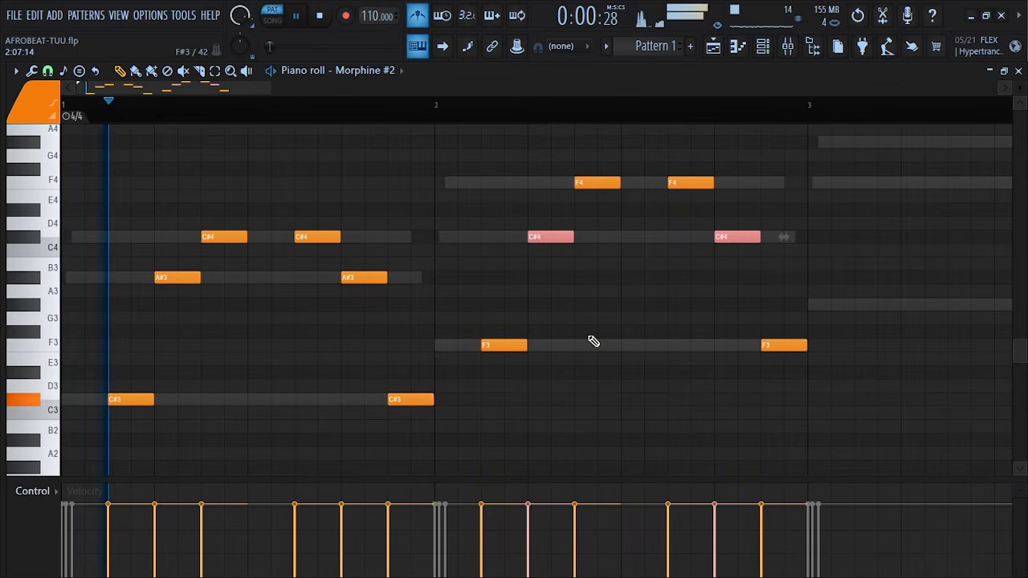
{"action": "scroll", "coordinate": [590, 341], "scroll_direction": "down", "scroll_amount": 2}
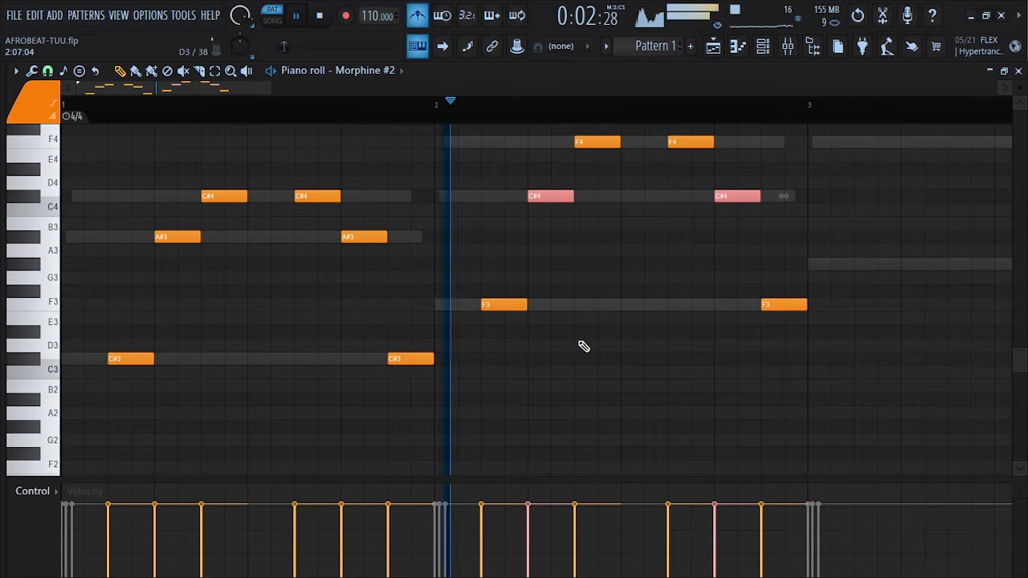
{"action": "scroll", "coordinate": [588, 316], "scroll_direction": "up", "scroll_amount": 4}
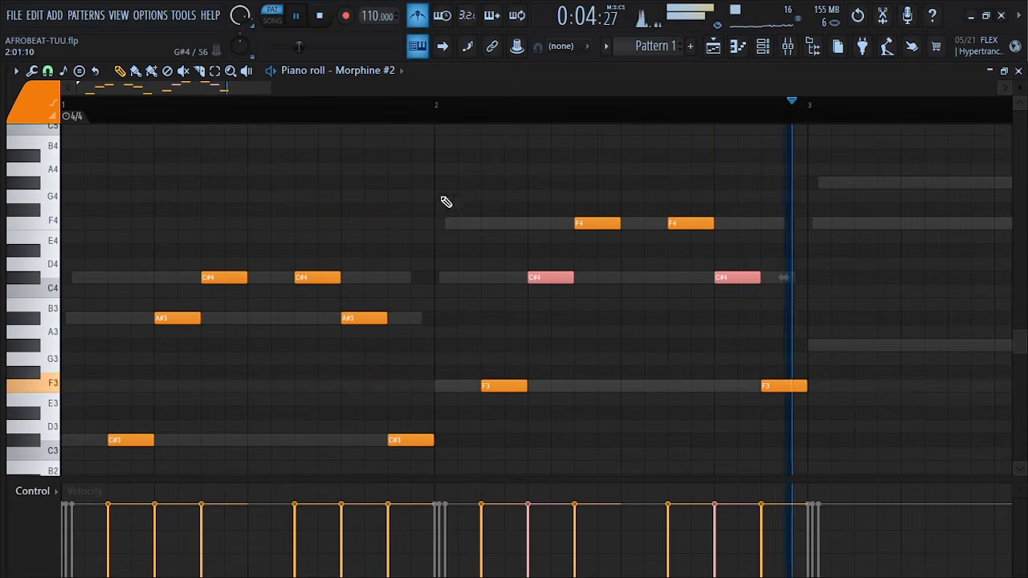
{"action": "key", "text": "space"}
Step: Copy the arpeggio into bar 3 as G#3, F4, G#4, G#4, F4 and G#3 over the ghost chord, and start playback
{"action": "left_click_drag", "start_coordinate": [224, 87], "coordinate": [294, 107]}
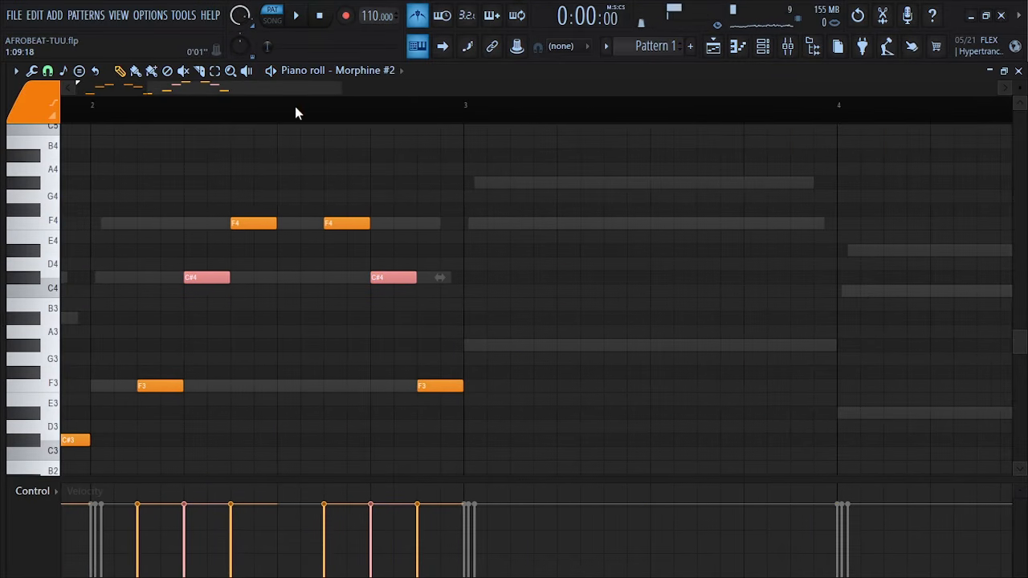
{"action": "left_click_drag", "start_coordinate": [448, 208], "coordinate": [539, 353]}
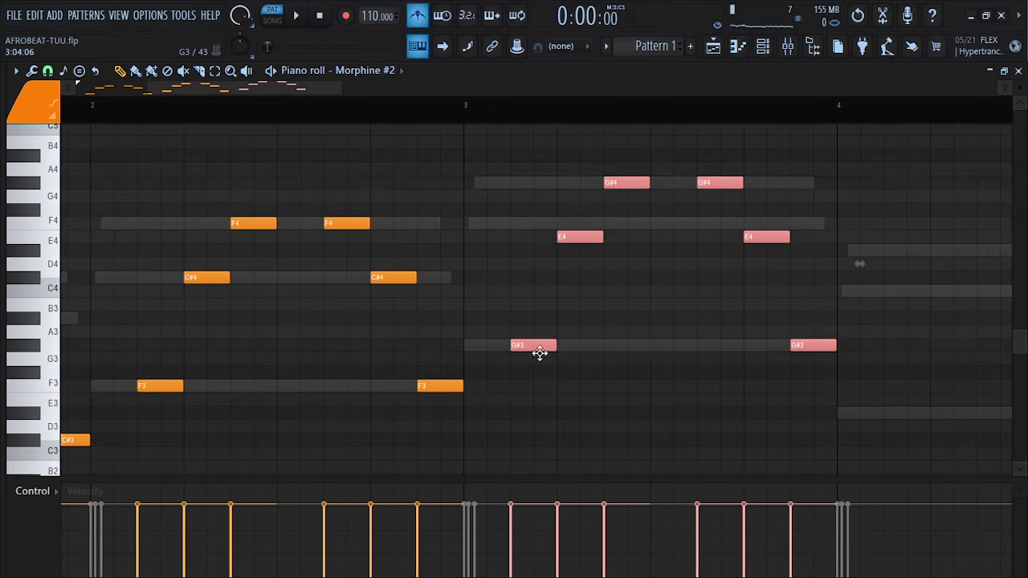
{"action": "left_click_drag", "start_coordinate": [562, 219], "coordinate": [766, 222]}
{"action": "key", "text": "space"}
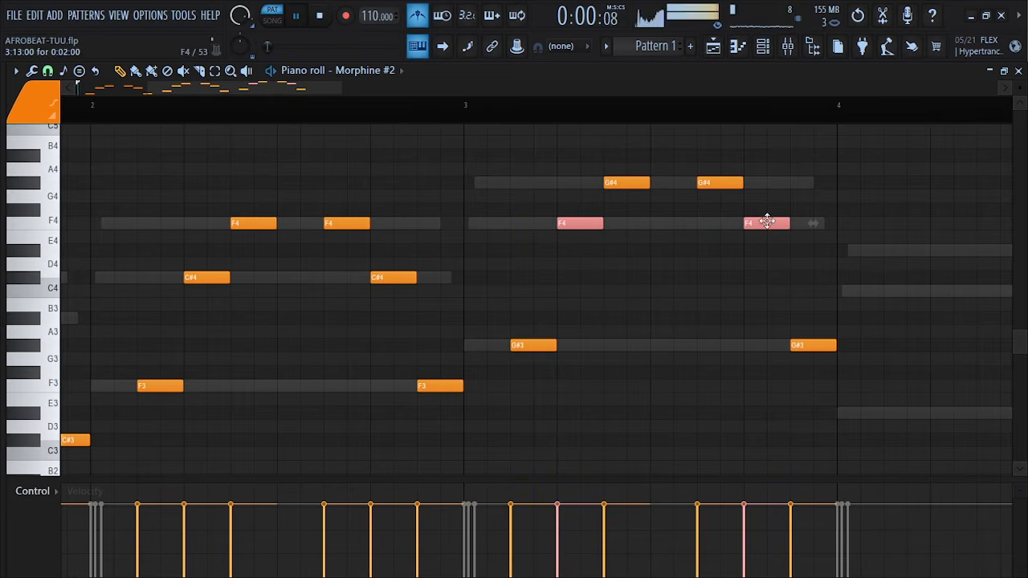
Step: Stop playback and copy the arpeggio into bar 4 as D#3, C4, D#4, D#4, C4 and D#3 over the ghost chord
{"action": "left_click_drag", "start_coordinate": [285, 86], "coordinate": [358, 96]}
{"action": "key", "text": "space"}
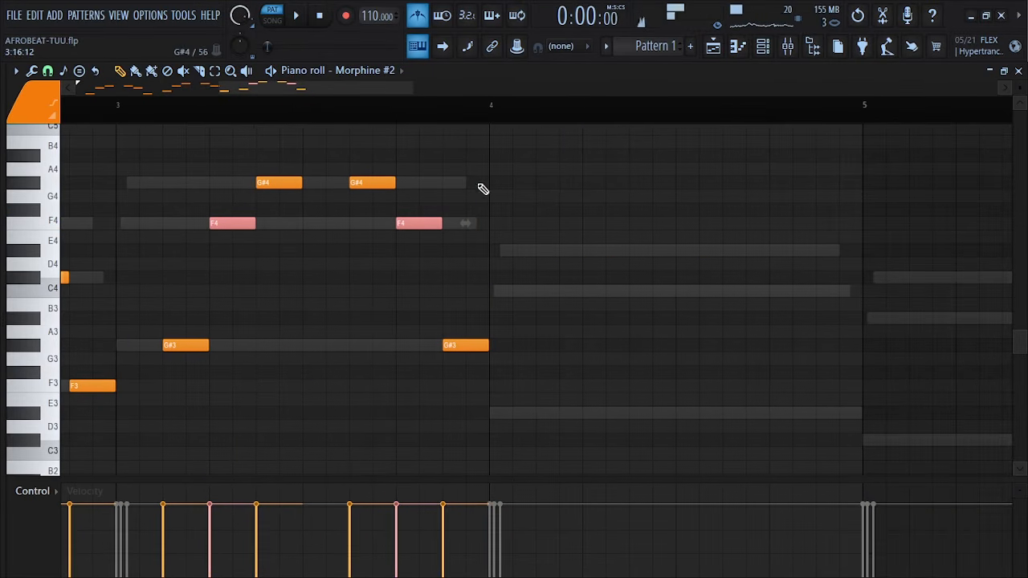
{"action": "left_click_drag", "start_coordinate": [471, 165], "coordinate": [531, 416]}
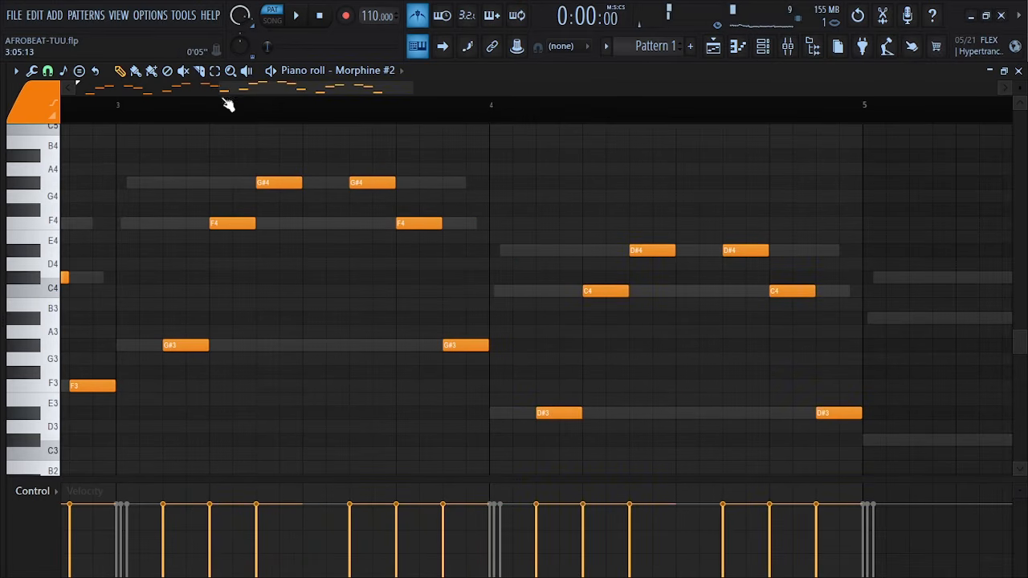
Step: Play back the four-bar arpeggio with all its bars in view
{"action": "left_click_drag", "start_coordinate": [218, 90], "coordinate": [66, 90]}
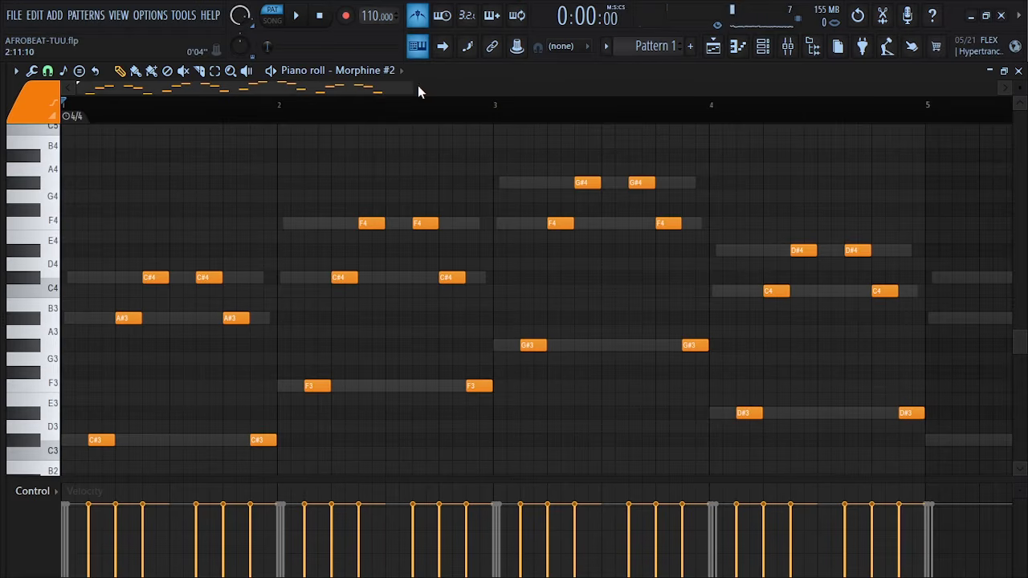
{"action": "left_click_drag", "start_coordinate": [417, 91], "coordinate": [607, 135]}
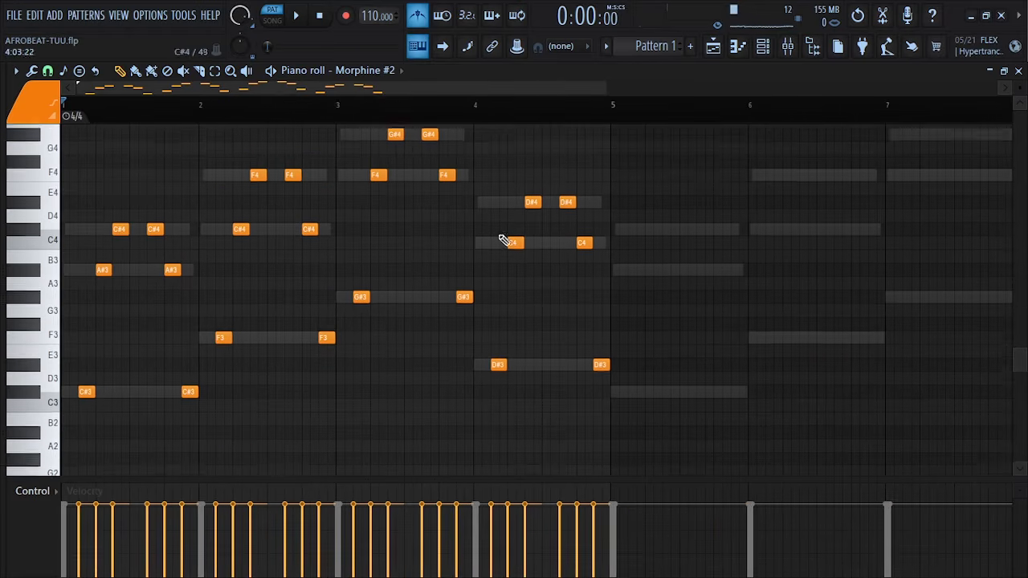
{"action": "scroll", "coordinate": [406, 241], "scroll_direction": "up", "scroll_amount": 1}
{"action": "key", "text": "space"}
{"action": "scroll", "coordinate": [296, 234], "scroll_direction": "down", "scroll_amount": 2}
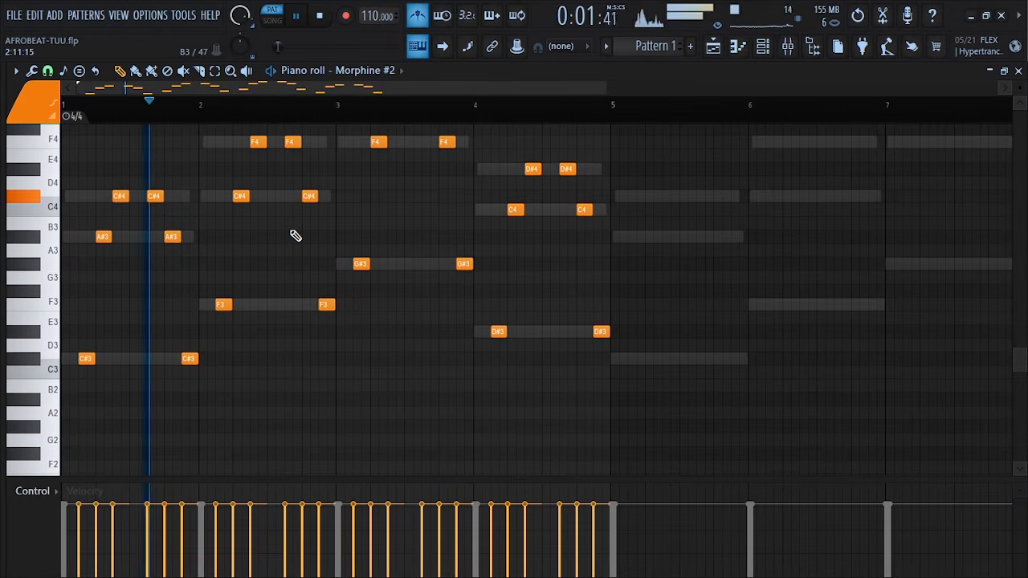
{"action": "scroll", "coordinate": [294, 233], "scroll_direction": "up", "scroll_amount": 3}
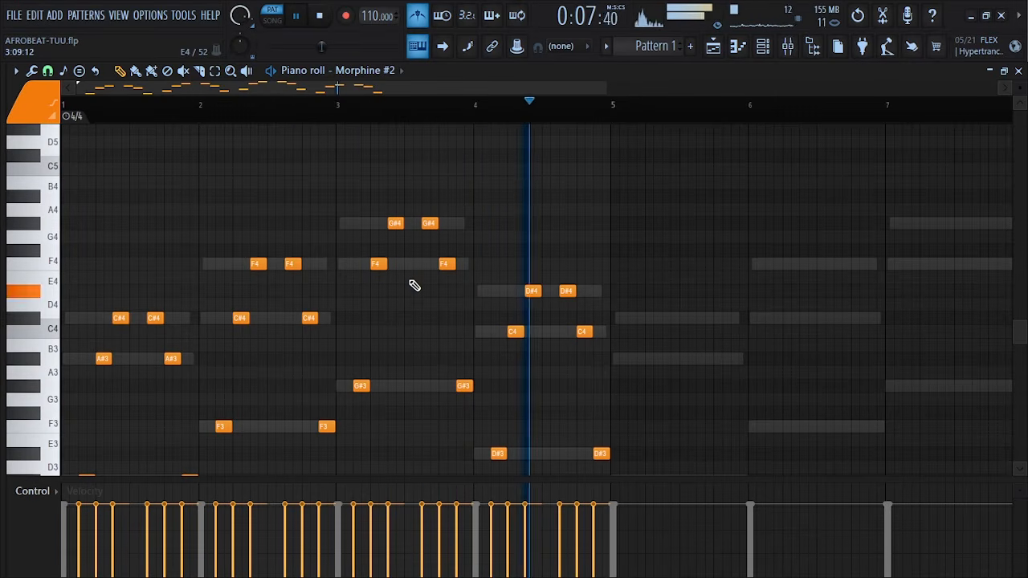
{"action": "key", "text": "space"}
{"action": "scroll", "coordinate": [490, 291], "scroll_direction": "down", "scroll_amount": 2}
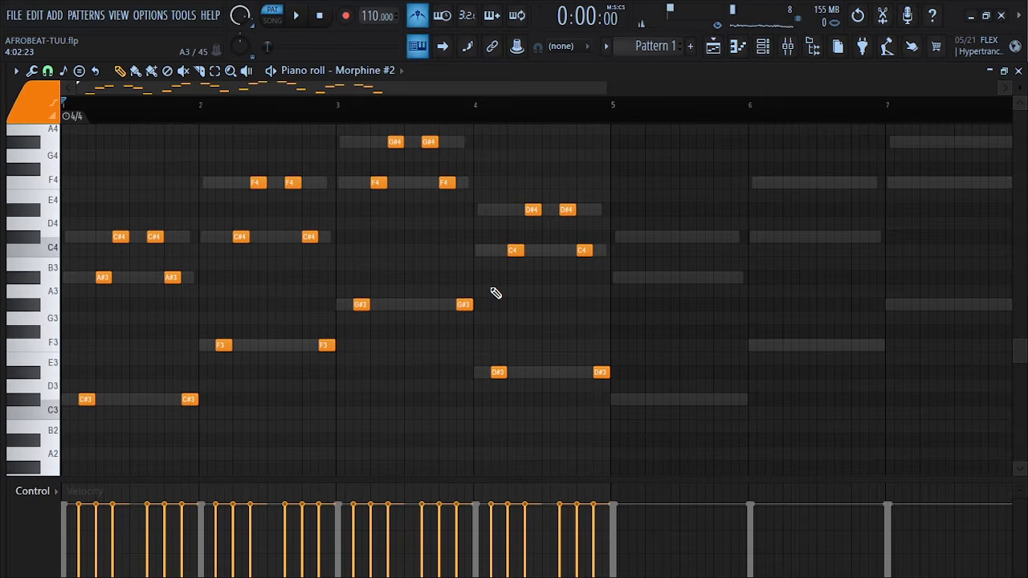
Step: Transpose the whole four-bar arpeggio up one octave and play it back against the chords
{"action": "key", "text": "ctrl+Up"}
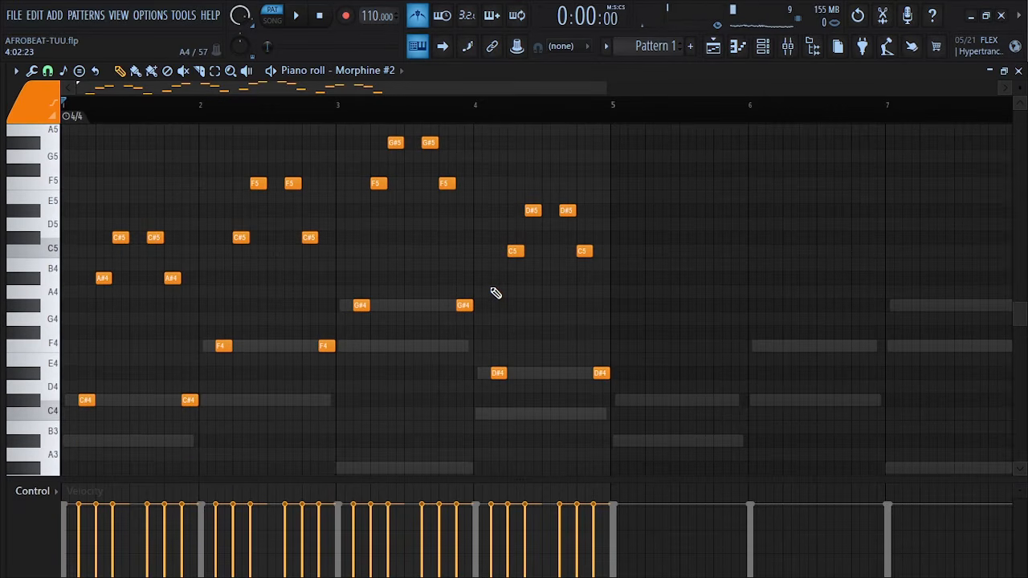
{"action": "key", "text": "space"}
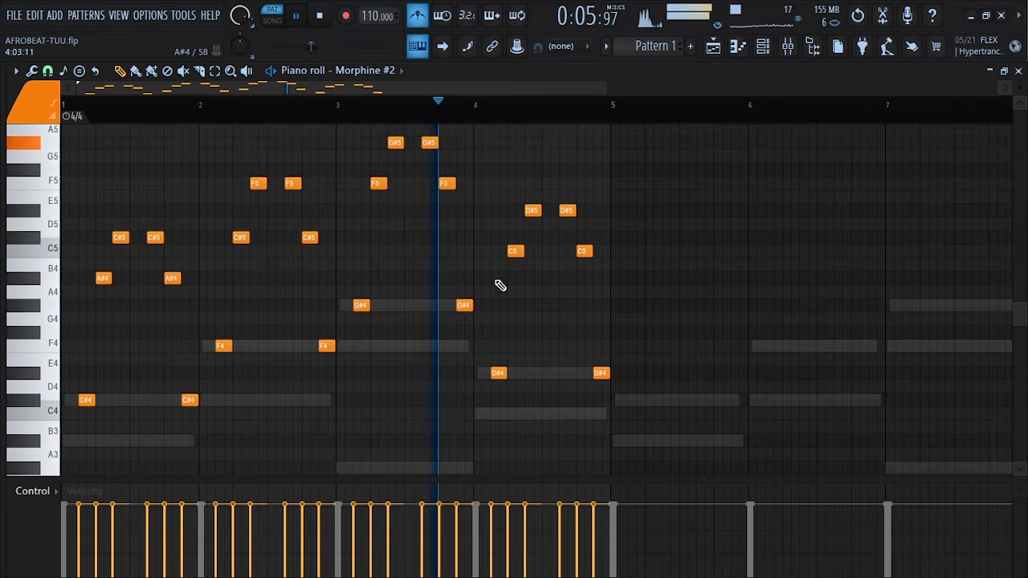
{"action": "left_click_drag", "start_coordinate": [413, 89], "coordinate": [470, 104]}
{"action": "left_click_drag", "start_coordinate": [404, 89], "coordinate": [347, 92]}
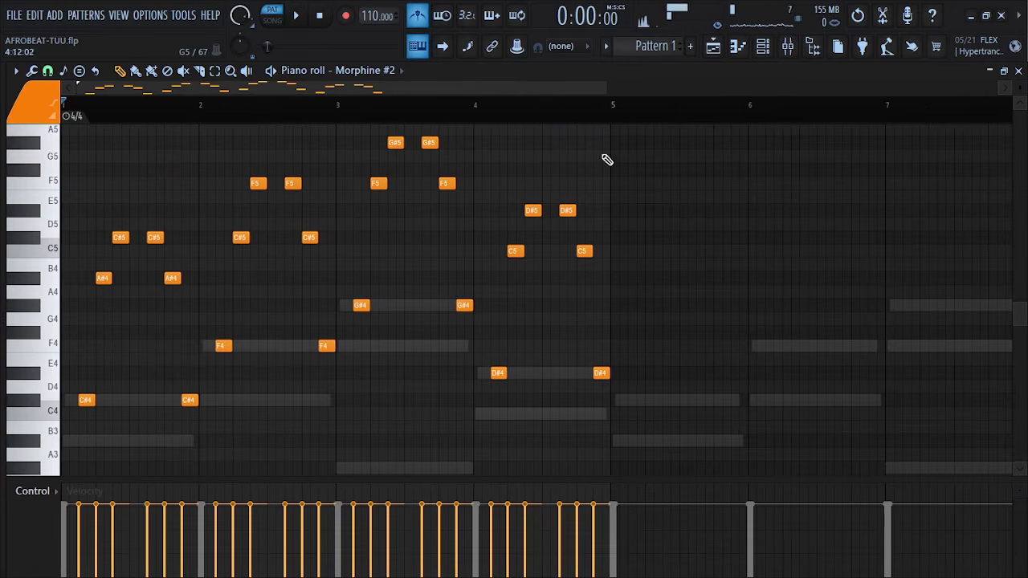
Step: Select the arpeggio in bars 1 to 4, duplicate it into bars 5 to 8 and clear the selection
{"action": "left_click_drag", "start_coordinate": [612, 112], "coordinate": [4, 229]}
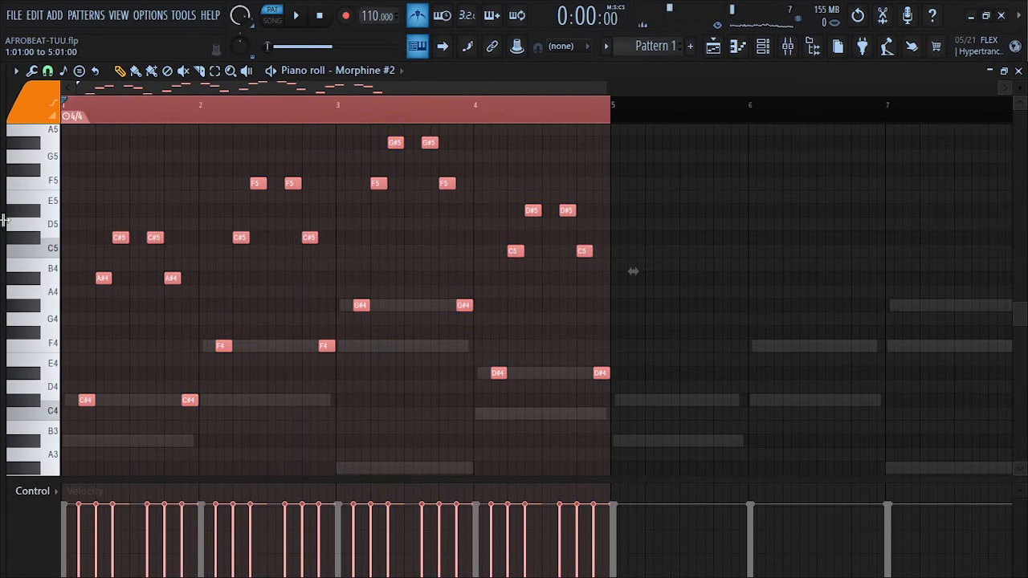
{"action": "key", "text": "ctrl+b"}
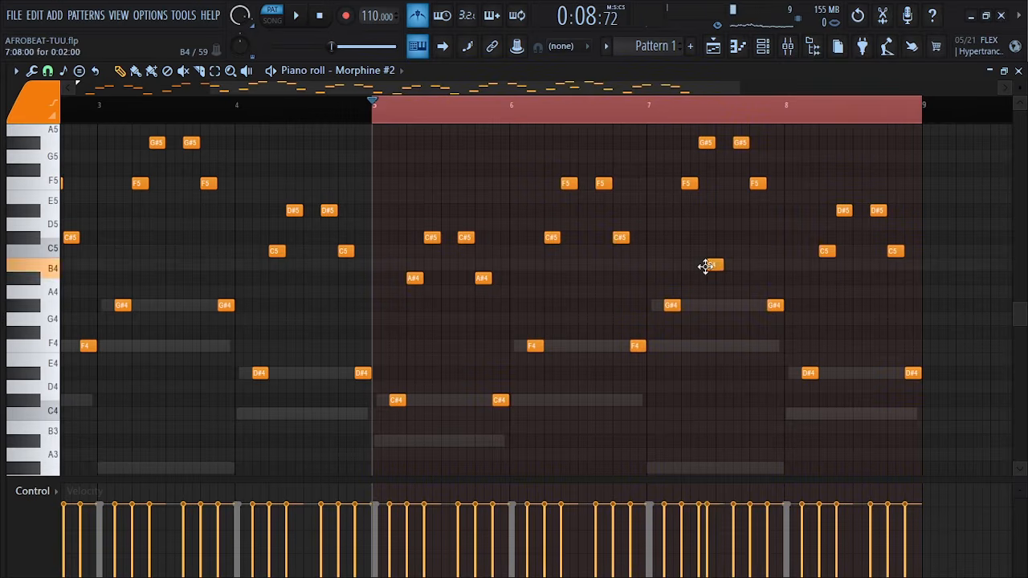
{"action": "left_click", "coordinate": [383, 119]}
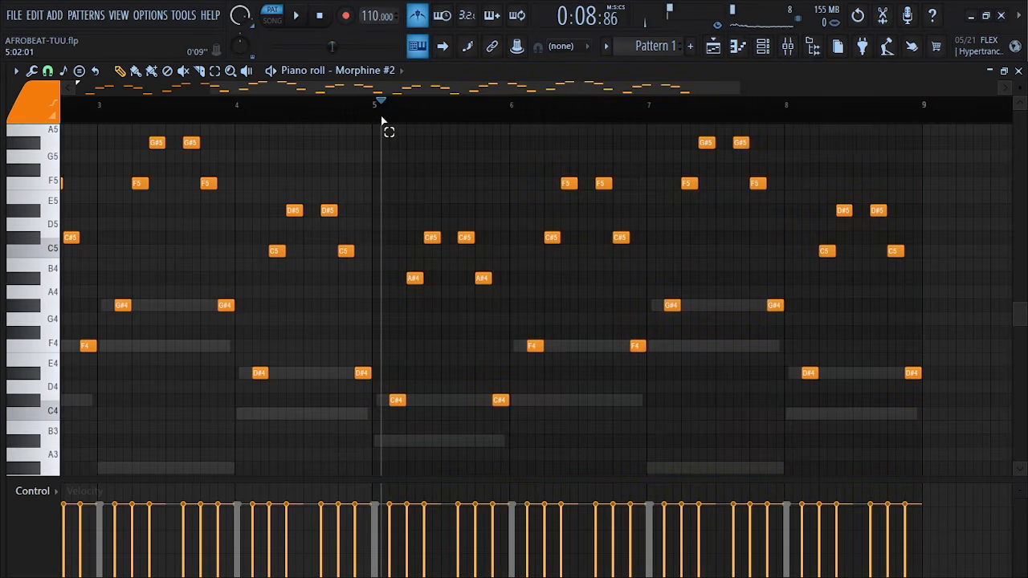
Step: Set the playhead to bar 7, and reorder the upper notes to G#5, F5, F5, G#5 in bar 7 and D#5, C5, C5, D#5 in bar 8
{"action": "left_click_drag", "start_coordinate": [739, 89], "coordinate": [695, 95]}
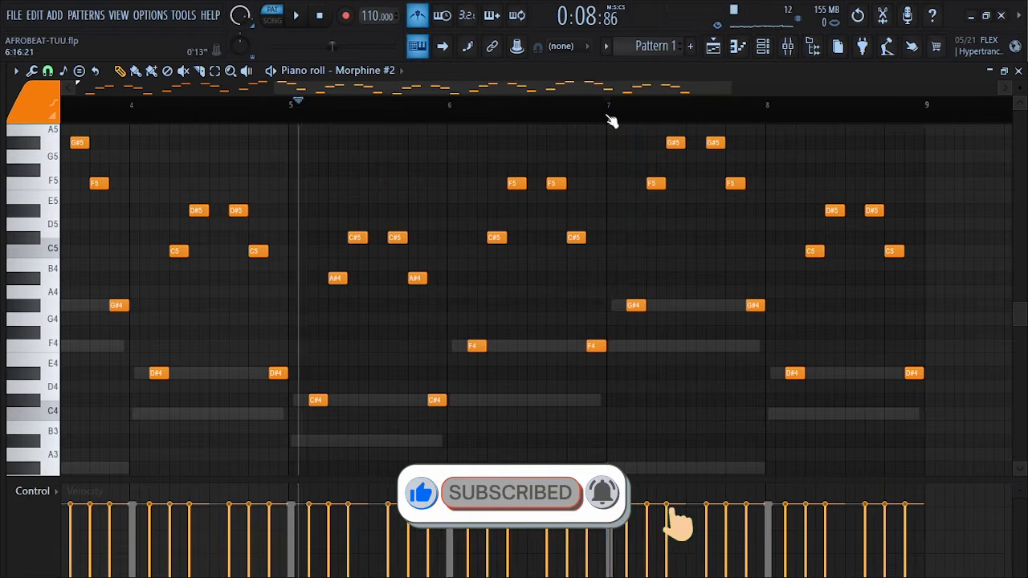
{"action": "left_click", "coordinate": [609, 116]}
{"action": "key", "text": "space"}
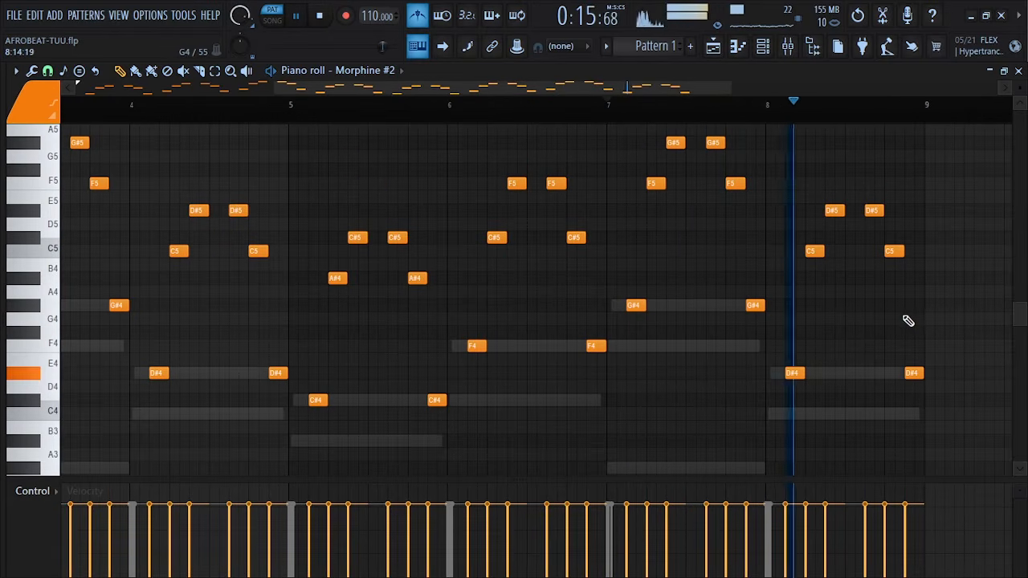
{"action": "key", "text": "space"}
{"action": "key", "text": "space"}
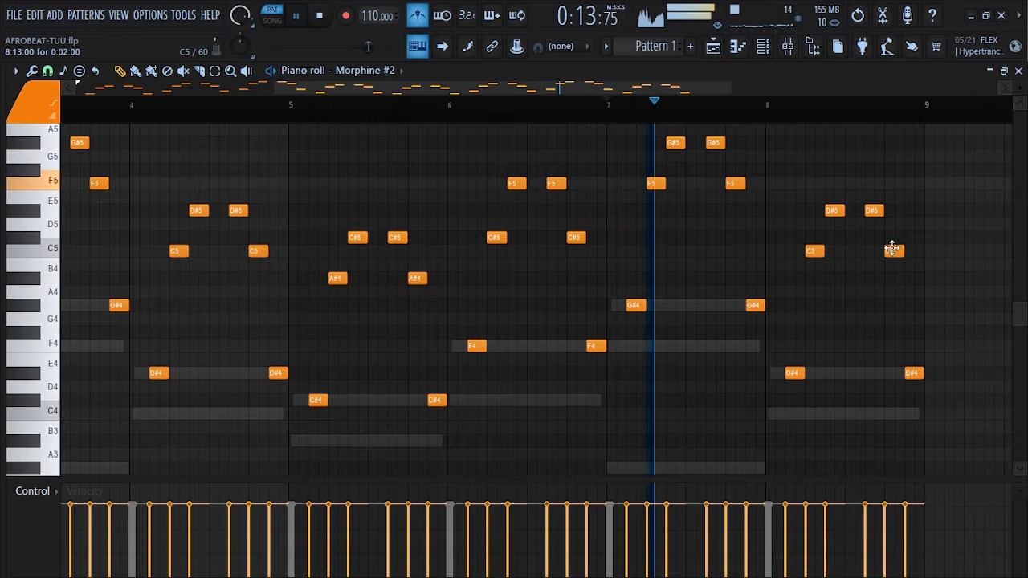
{"action": "key", "text": "space"}
{"action": "mouse_move", "coordinate": [891, 249]}
{"action": "left_mouse_down"}
{"action": "mouse_move", "coordinate": [863, 250]}
{"action": "mouse_move", "coordinate": [874, 251]}
{"action": "left_mouse_up"}
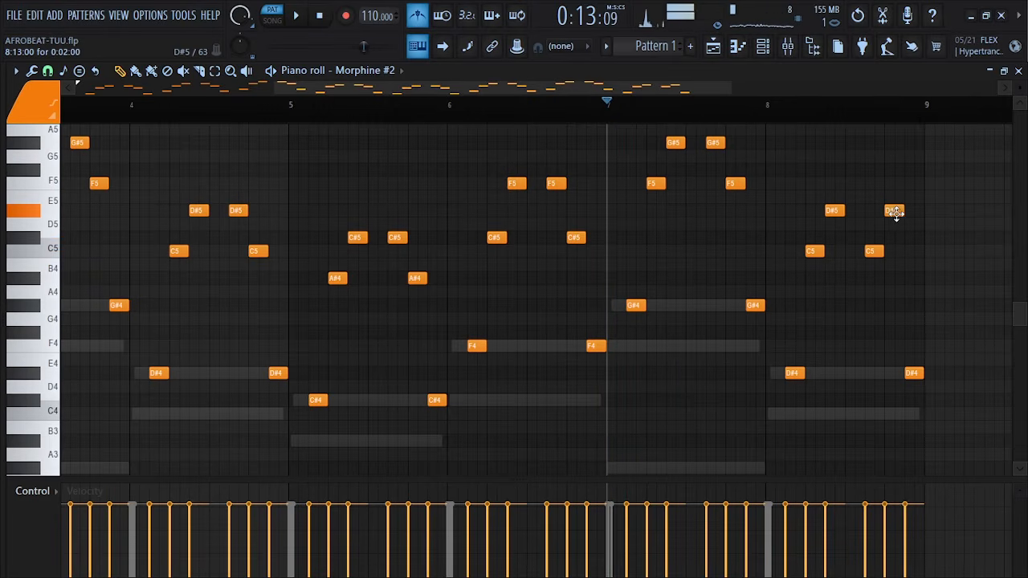
{"action": "left_click_drag", "start_coordinate": [832, 215], "coordinate": [814, 211]}
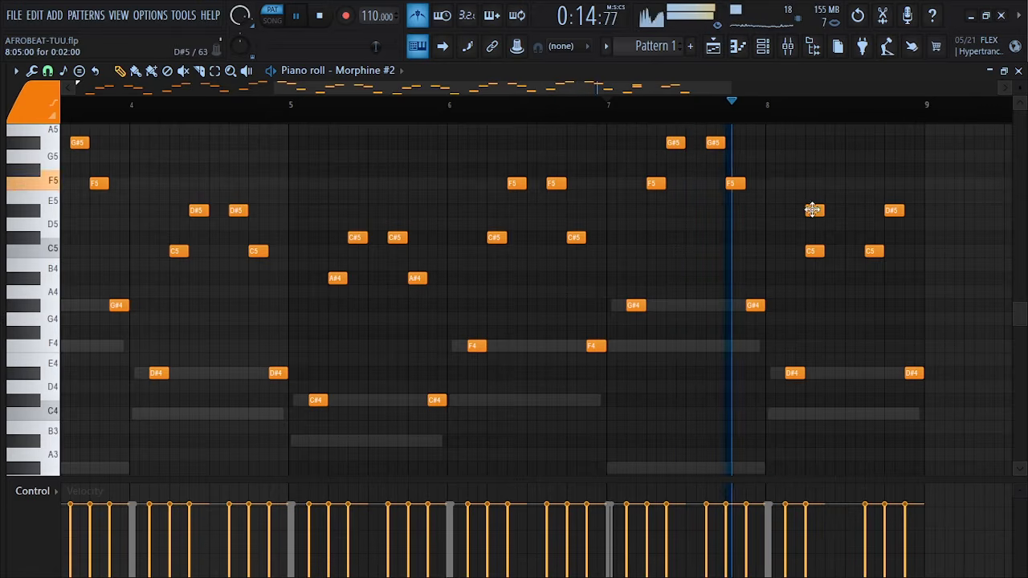
{"action": "left_click_drag", "start_coordinate": [817, 247], "coordinate": [831, 255]}
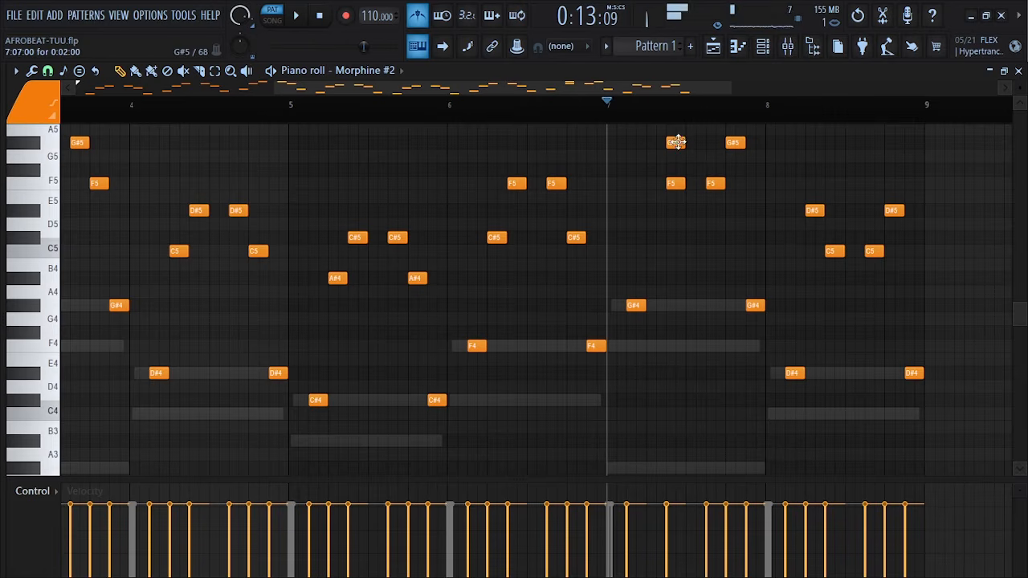
Step: Play back the full eight-bar arpeggio with the chords to check the varied ending in bars 7 and 8
{"action": "scroll", "coordinate": [670, 280], "scroll_direction": "up", "scroll_amount": 2}
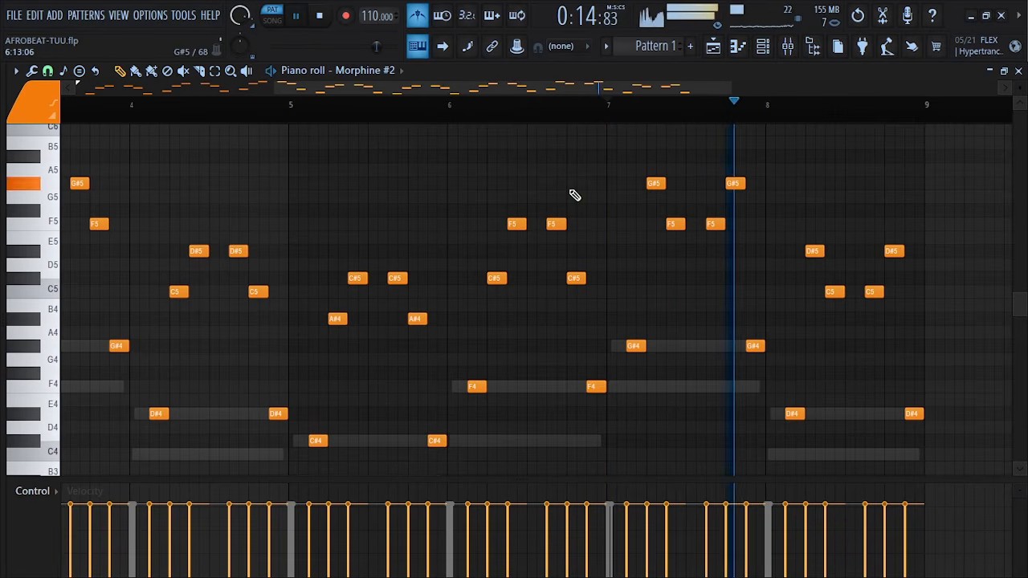
{"action": "scroll", "coordinate": [750, 253], "scroll_direction": "down", "scroll_amount": 2}
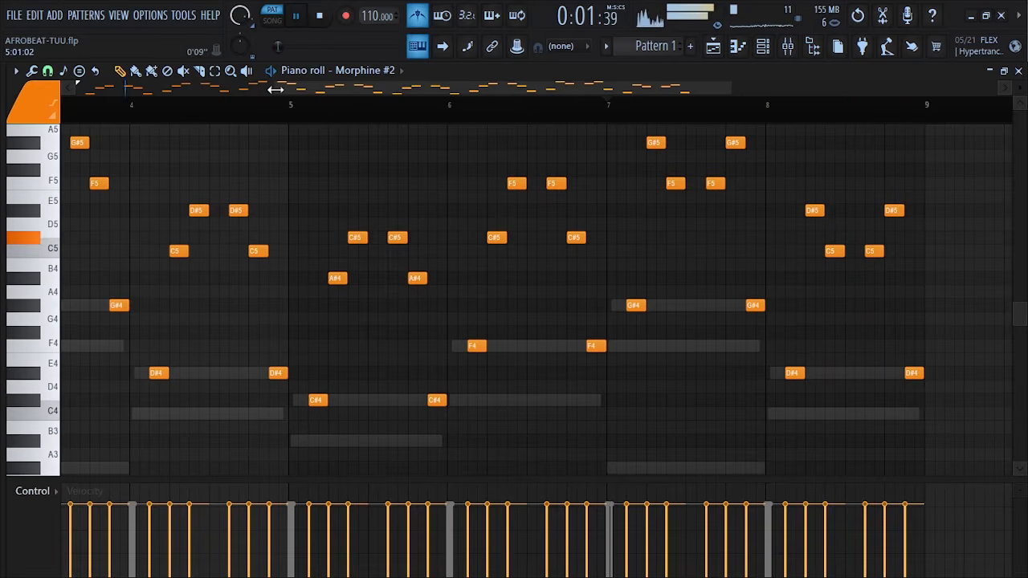
{"action": "left_click_drag", "start_coordinate": [276, 89], "coordinate": [79, 89]}
{"action": "scroll", "coordinate": [471, 276], "scroll_direction": "down", "scroll_amount": 2}
{"action": "scroll", "coordinate": [472, 275], "scroll_direction": "up", "scroll_amount": 3}
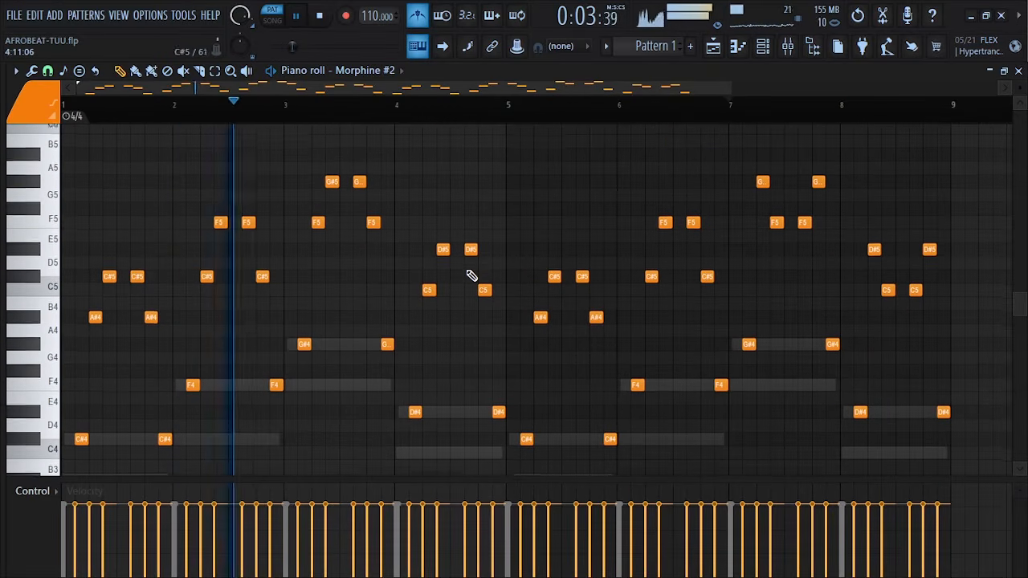
{"action": "scroll", "coordinate": [513, 281], "scroll_direction": "down", "scroll_amount": 2}
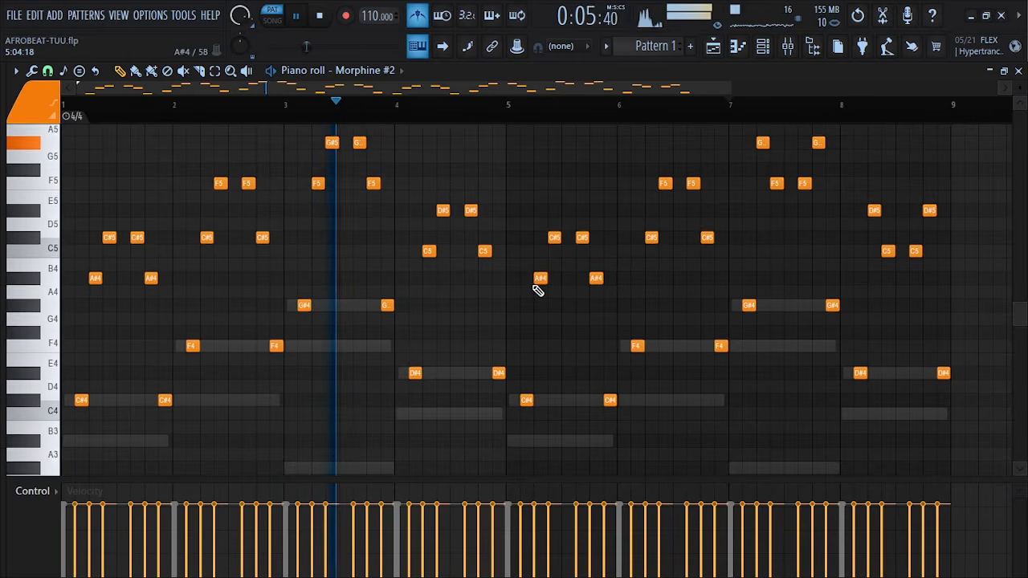
{"action": "scroll", "coordinate": [538, 290], "scroll_direction": "up", "scroll_amount": 2}
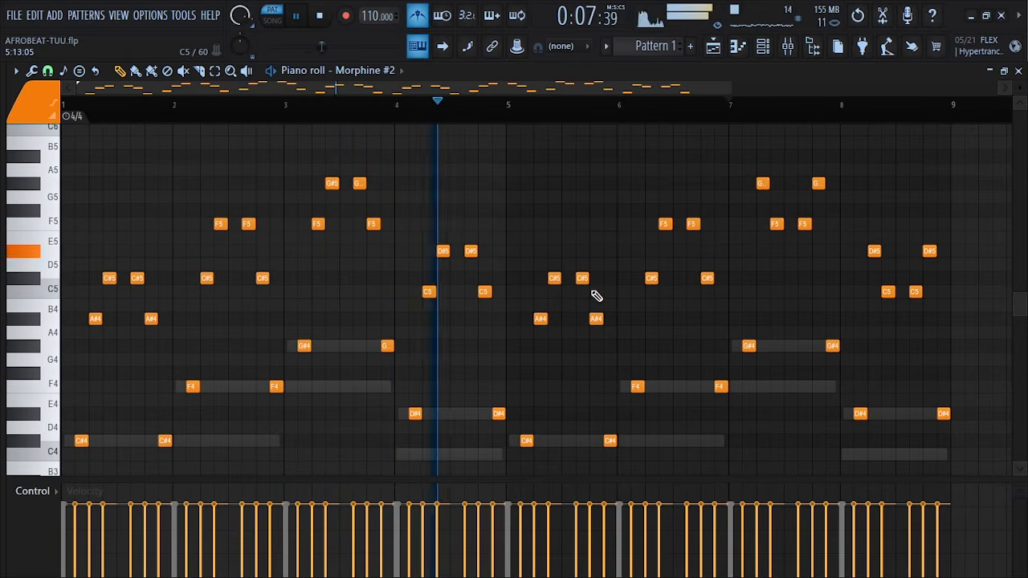
{"action": "scroll", "coordinate": [596, 292], "scroll_direction": "down", "scroll_amount": 2}
{"action": "scroll", "coordinate": [674, 302], "scroll_direction": "down", "scroll_amount": 2}
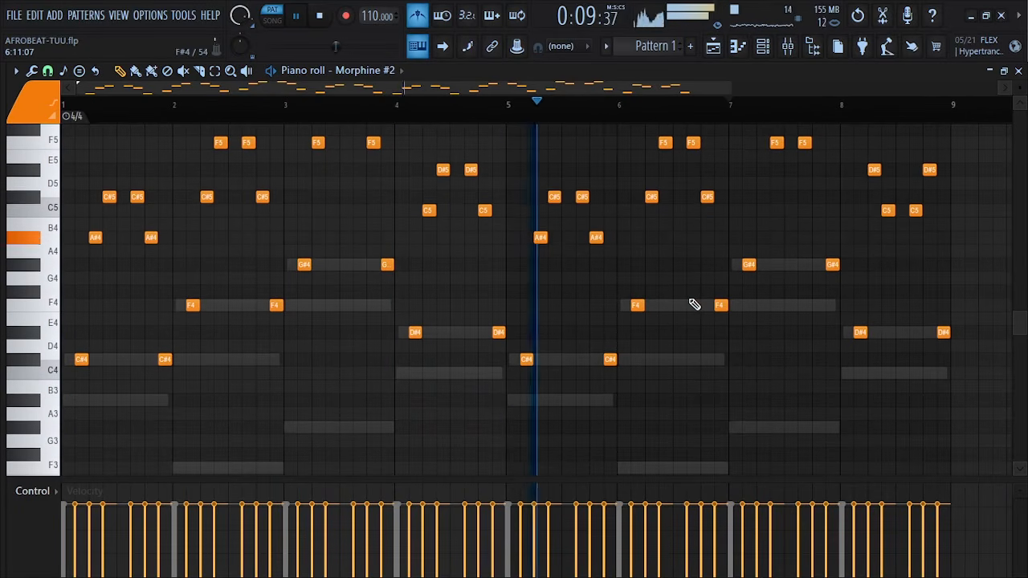
{"action": "scroll", "coordinate": [723, 313], "scroll_direction": "up", "scroll_amount": 2}
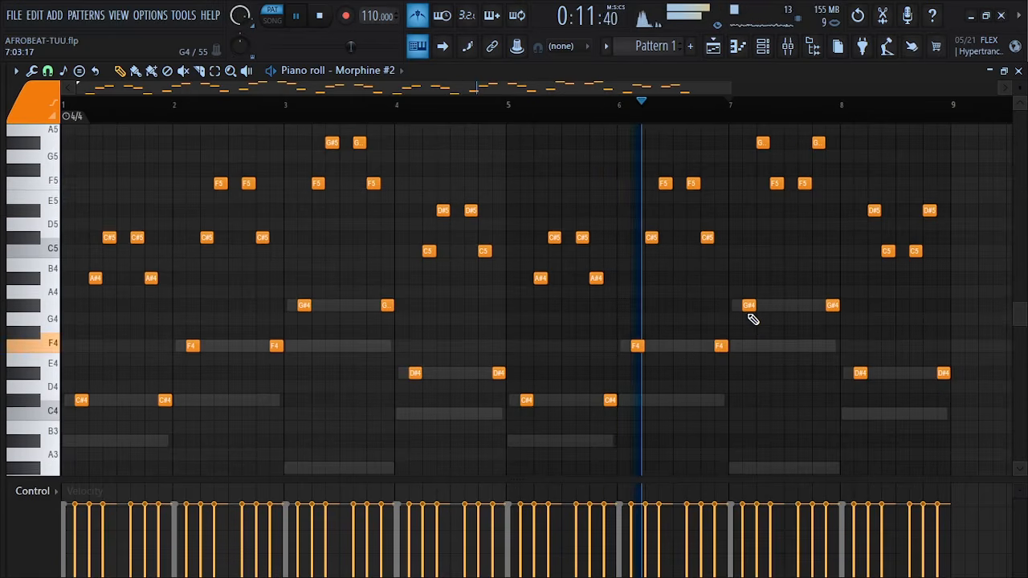
{"action": "scroll", "coordinate": [752, 319], "scroll_direction": "up", "scroll_amount": 2}
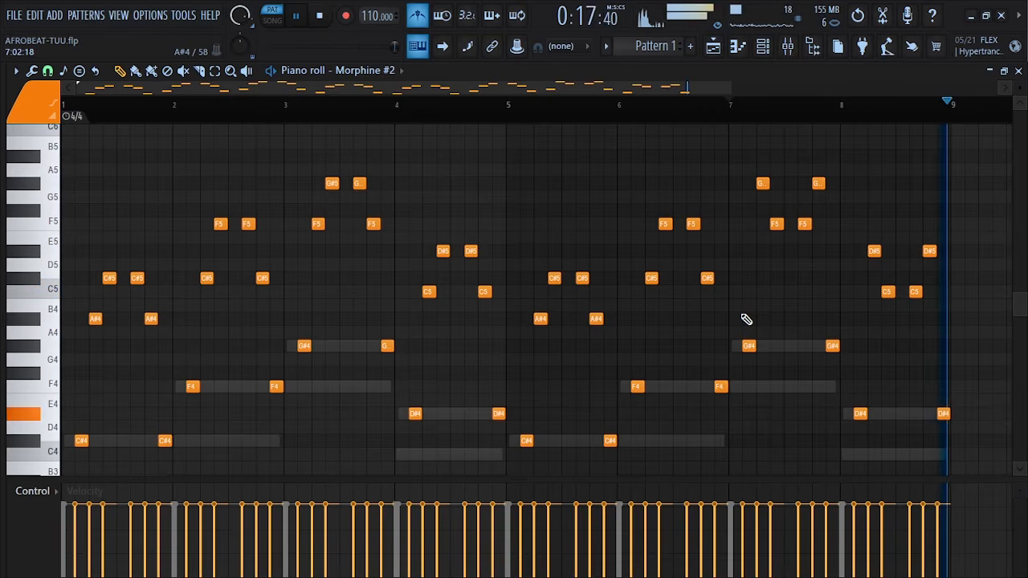
Step: Stop playback, show the channel rack, and look over the Marimba synth channel's Sytrus settings
{"action": "key", "text": "space"}
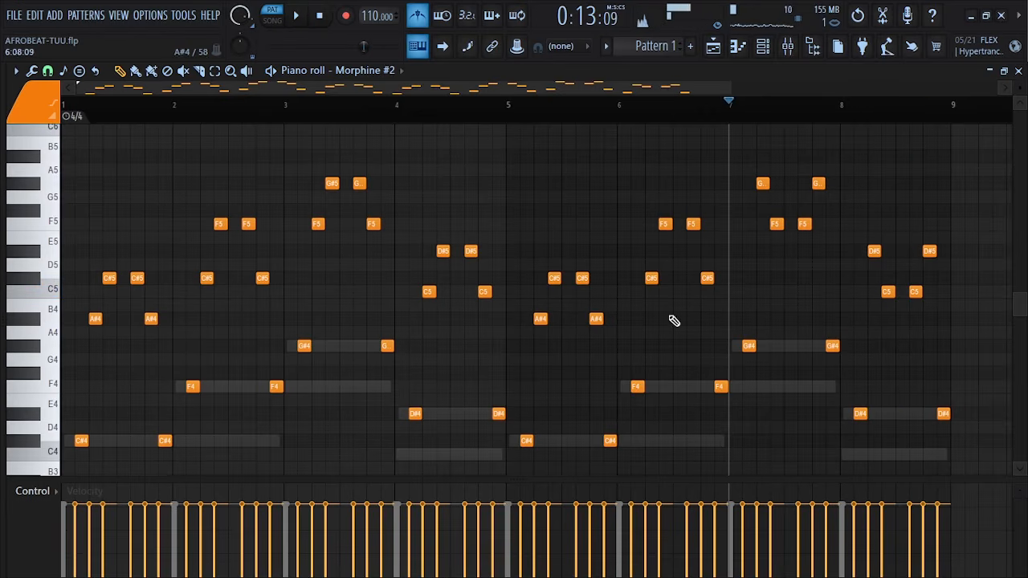
{"action": "key", "text": "F6"}
{"action": "left_click_drag", "start_coordinate": [500, 235], "coordinate": [519, 213]}
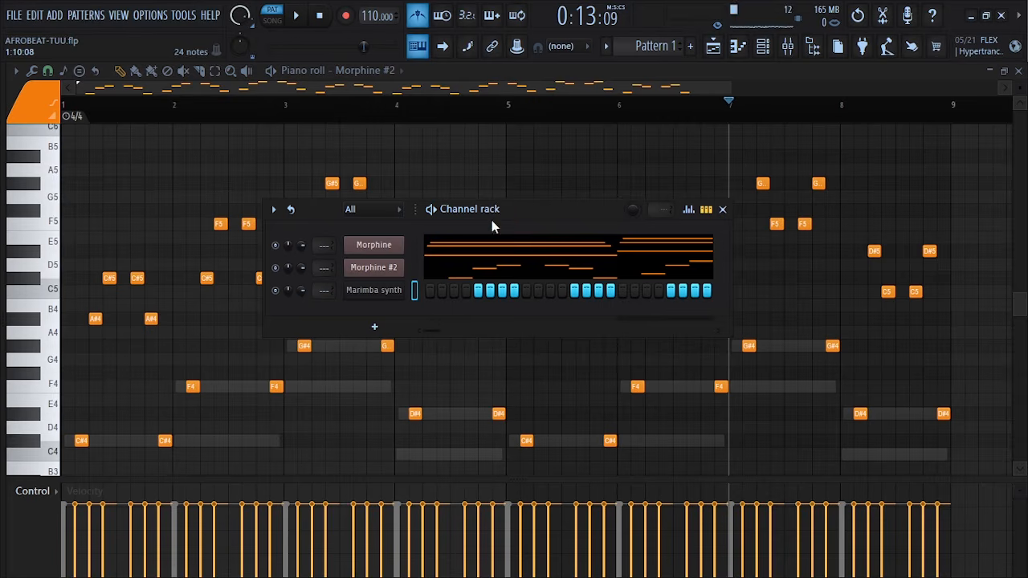
{"action": "left_click", "coordinate": [376, 290]}
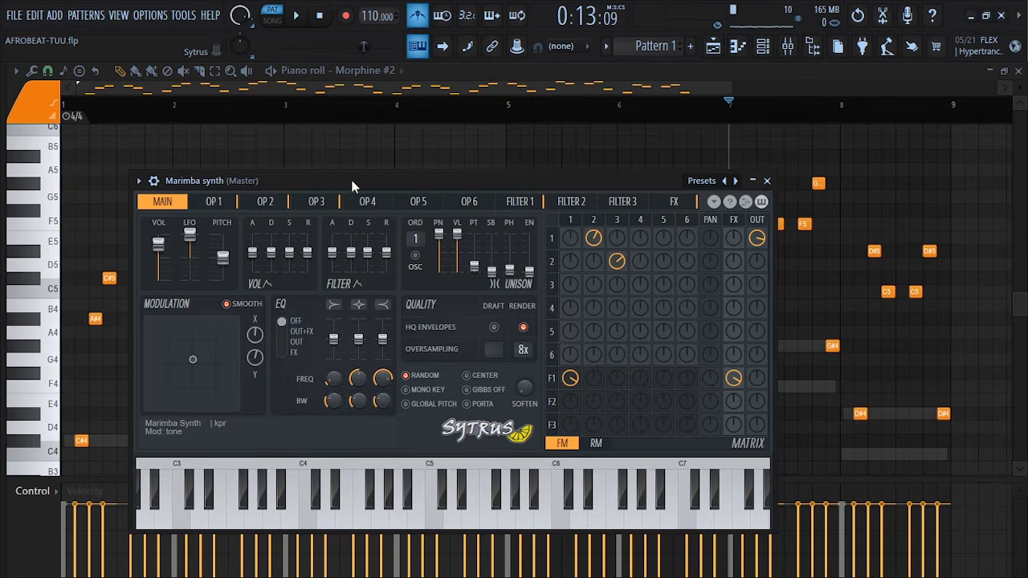
{"action": "left_click_drag", "start_coordinate": [352, 187], "coordinate": [384, 169]}
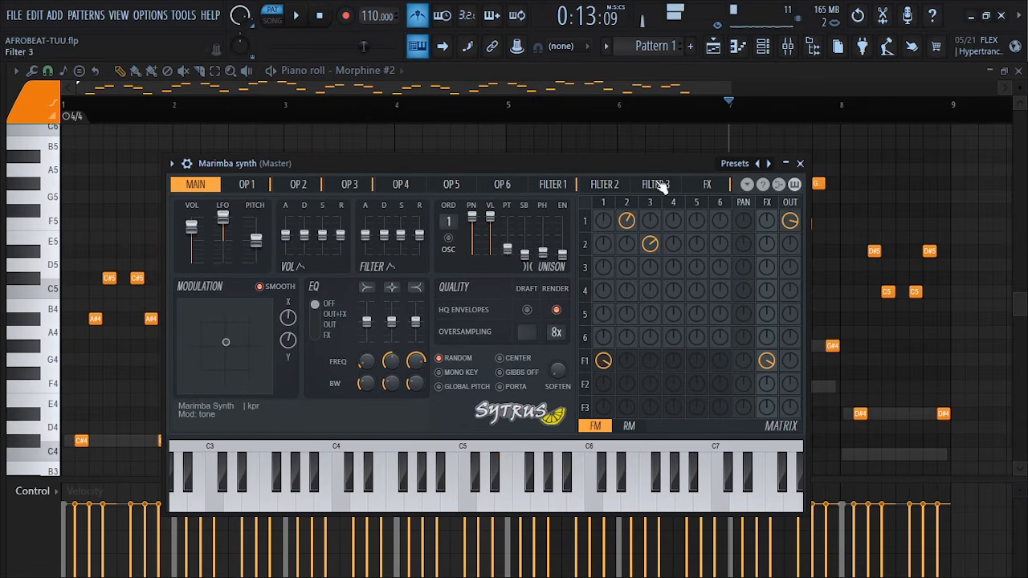
{"action": "left_click", "coordinate": [800, 164]}
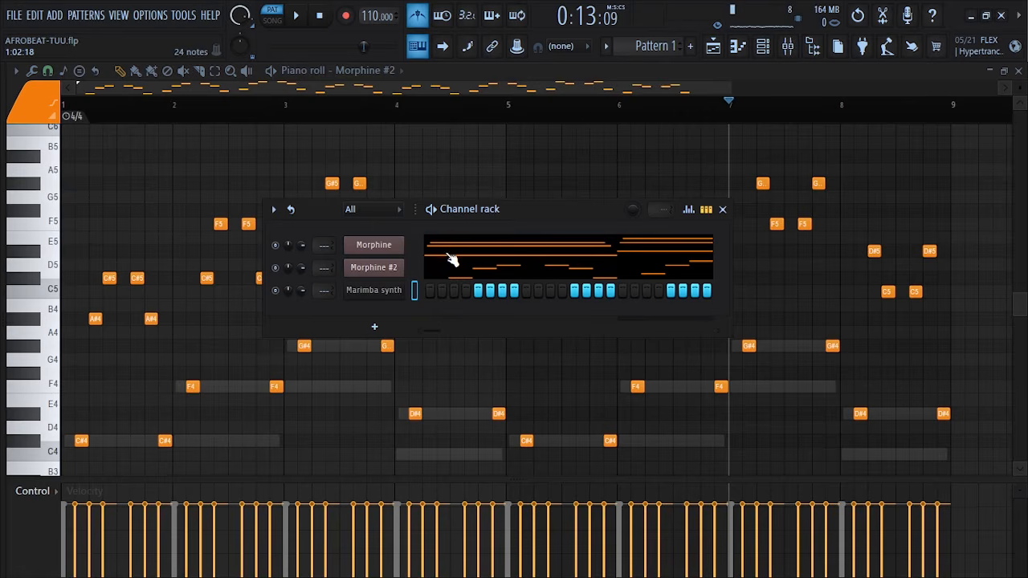
Step: Copy the chord notes from the first Morphine channel into the Marimba synth channel
{"action": "left_click", "coordinate": [415, 243]}
{"action": "right_click", "coordinate": [398, 249]}
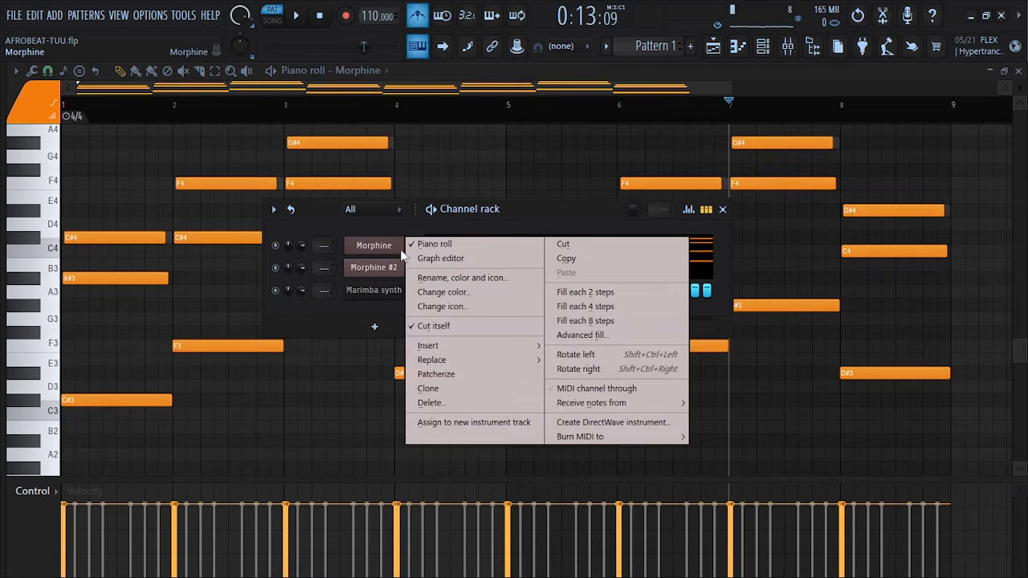
{"action": "left_click", "coordinate": [574, 258]}
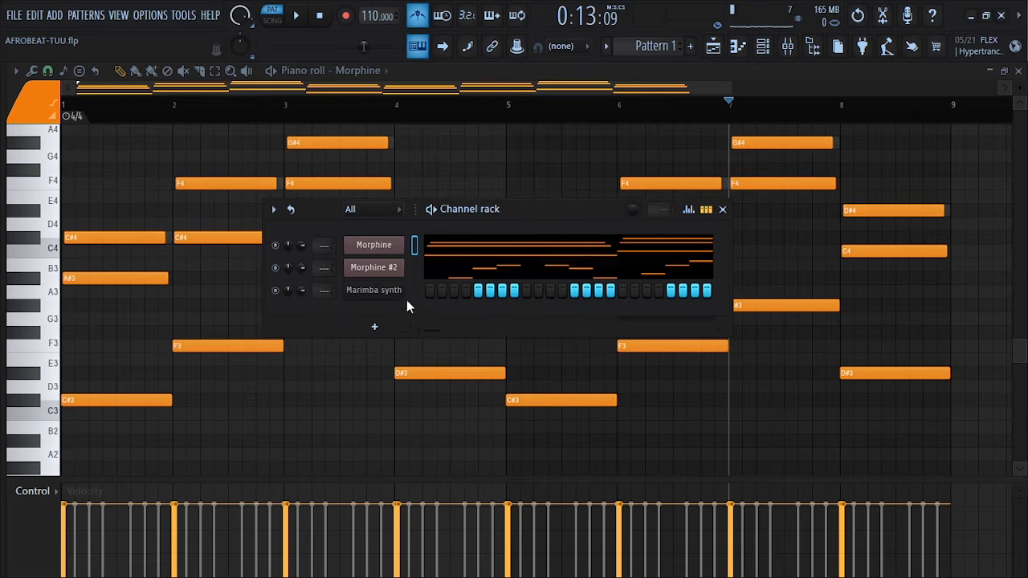
{"action": "right_click", "coordinate": [377, 295]}
{"action": "left_click", "coordinate": [557, 318]}
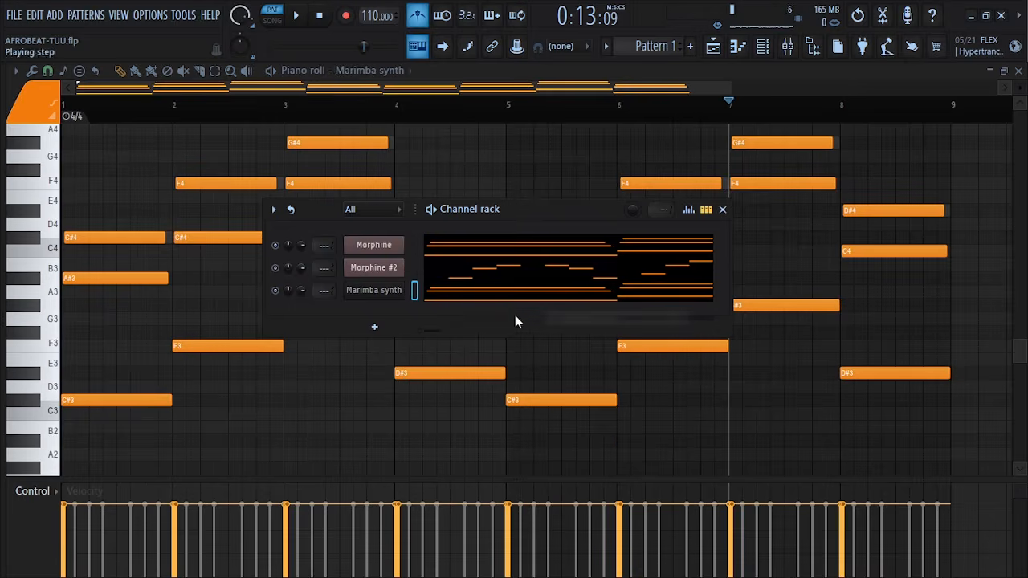
Step: Turn the Marimba synth chords into short stabs on beat 3 of each bar, one octave higher, and play them back
{"action": "key", "text": "F7"}
{"action": "left_click", "coordinate": [508, 303]}
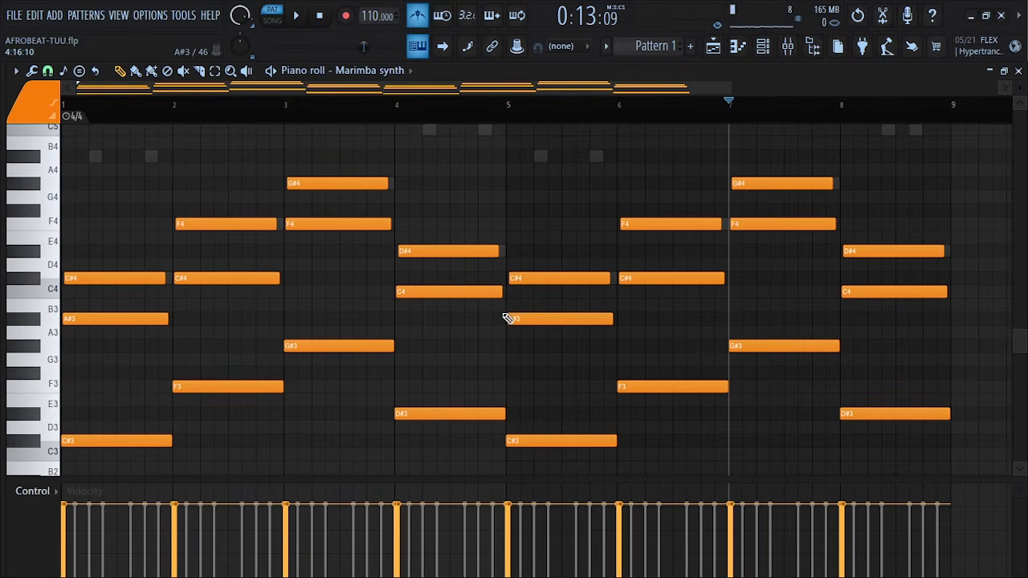
{"action": "key", "text": "ctrl+a"}
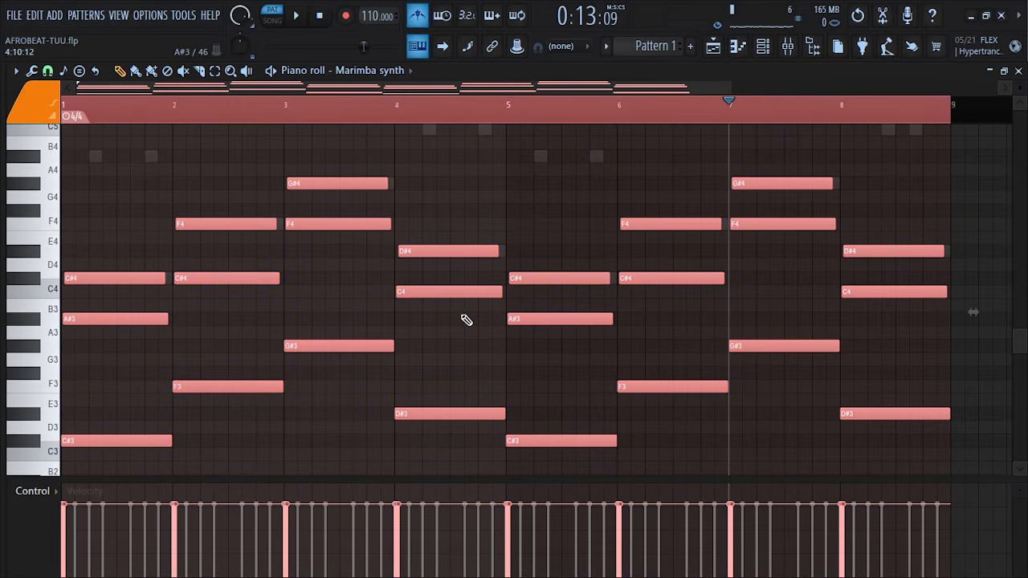
{"action": "left_click_drag", "start_coordinate": [945, 292], "coordinate": [873, 293]}
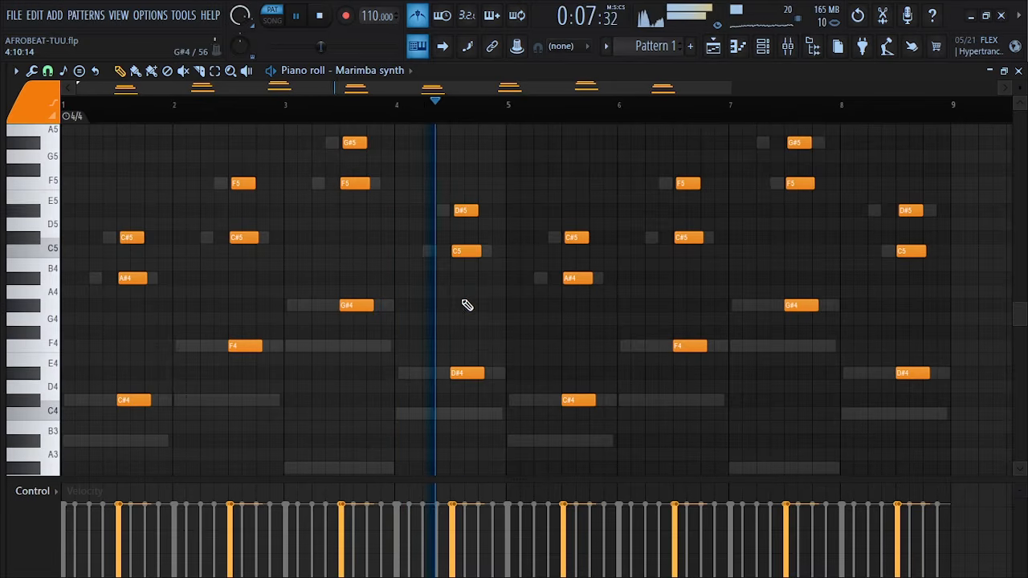
{"action": "key", "text": "space"}
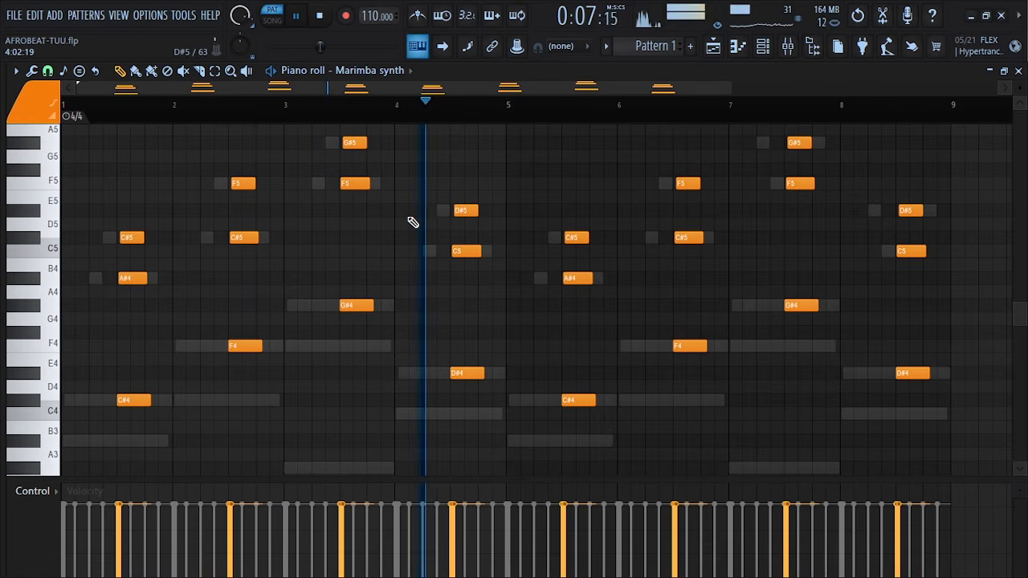
{"action": "key", "text": "space"}
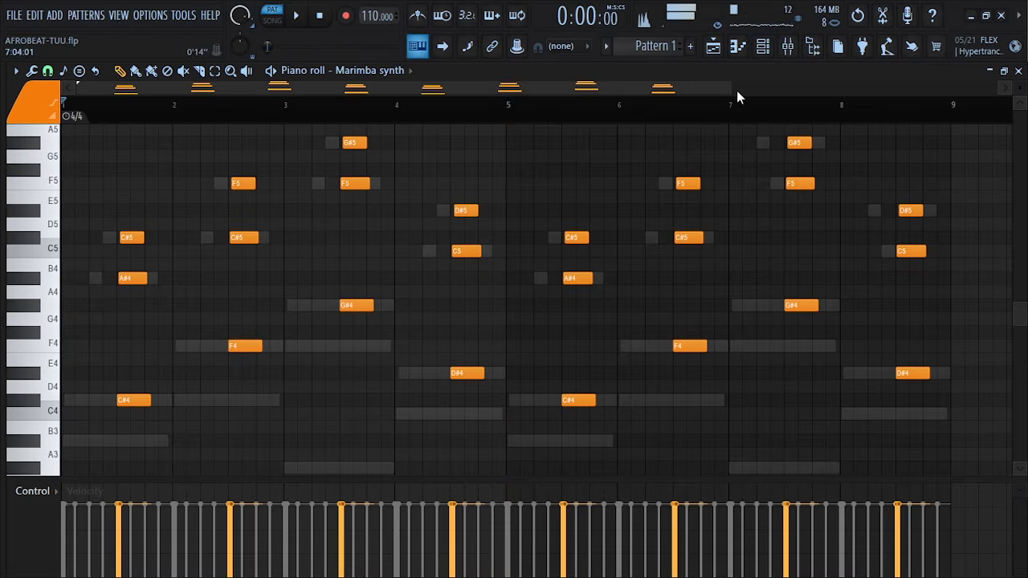
Step: Place Pattern 1 at bar 1 of Track 1 in the playlist
{"action": "left_click", "coordinate": [714, 47]}
{"action": "left_click", "coordinate": [232, 140]}
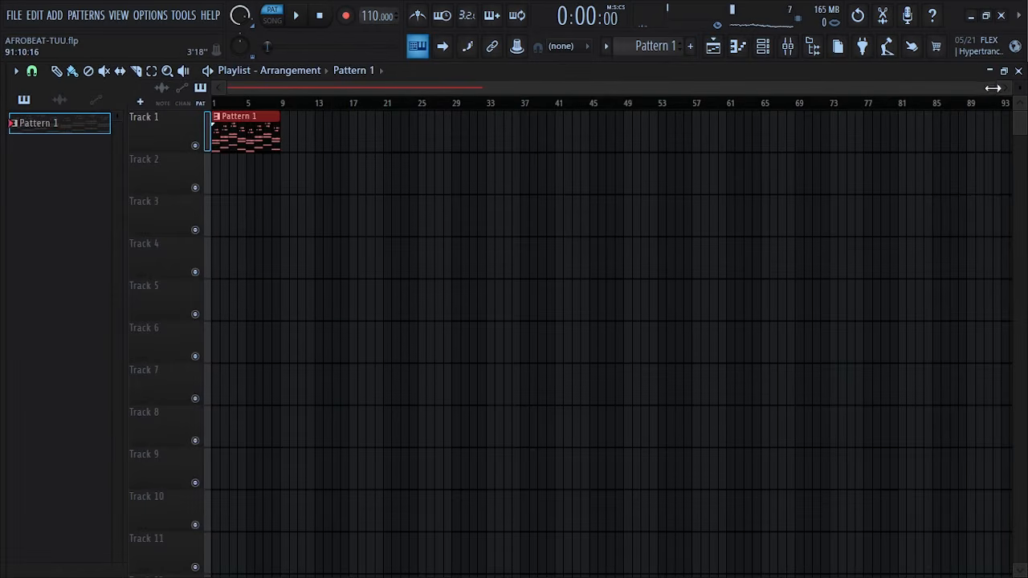
{"action": "left_click_drag", "start_coordinate": [993, 88], "coordinate": [645, 84]}
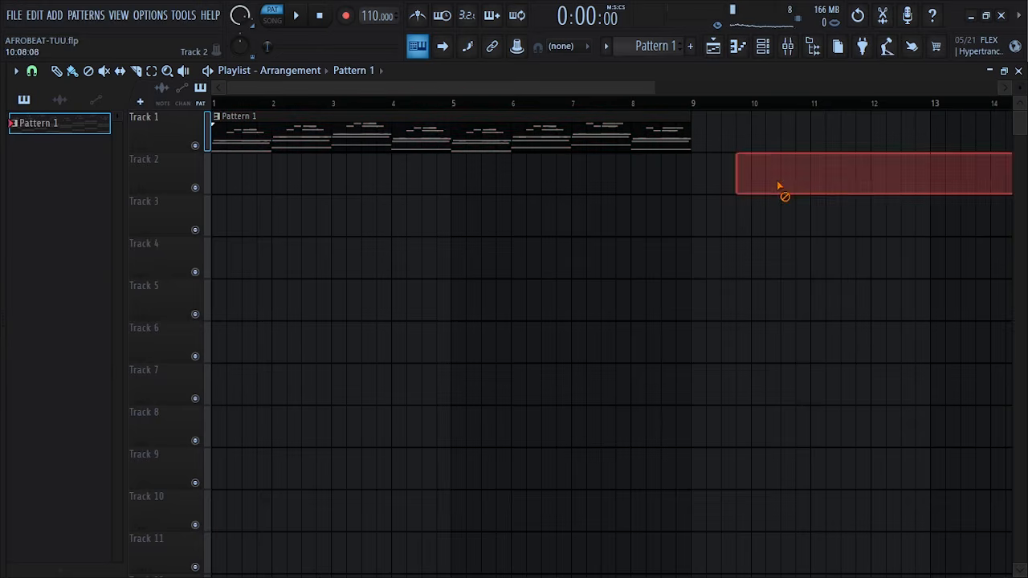
Step: Widen the browser and open the inner GOD'S EYE - ShakerLupes sample folder
{"action": "left_click_drag", "start_coordinate": [6, 269], "coordinate": [157, 269]}
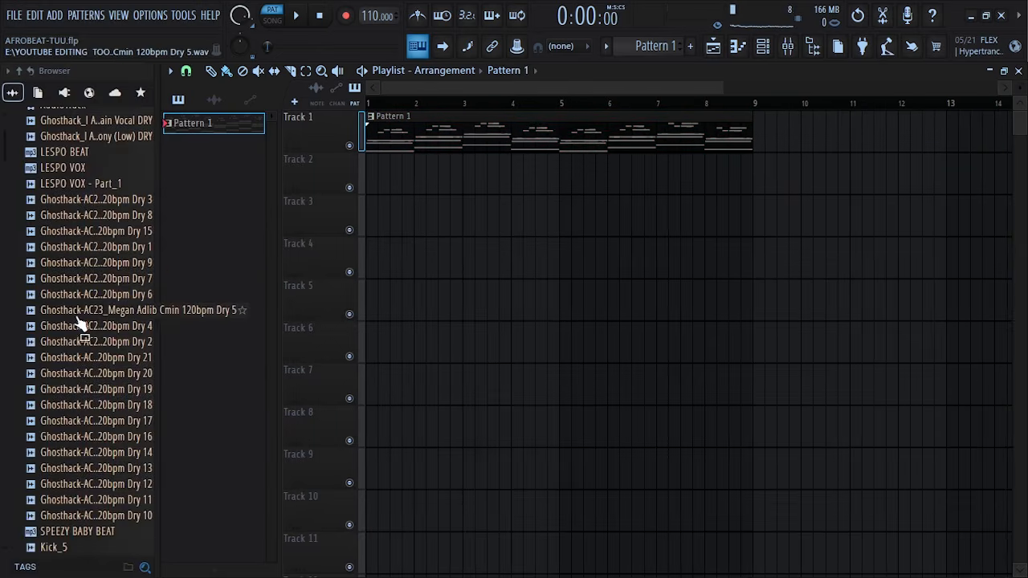
{"action": "scroll", "coordinate": [80, 324], "scroll_direction": "down", "scroll_amount": 10}
{"action": "scroll", "coordinate": [73, 319], "scroll_direction": "down", "scroll_amount": 15}
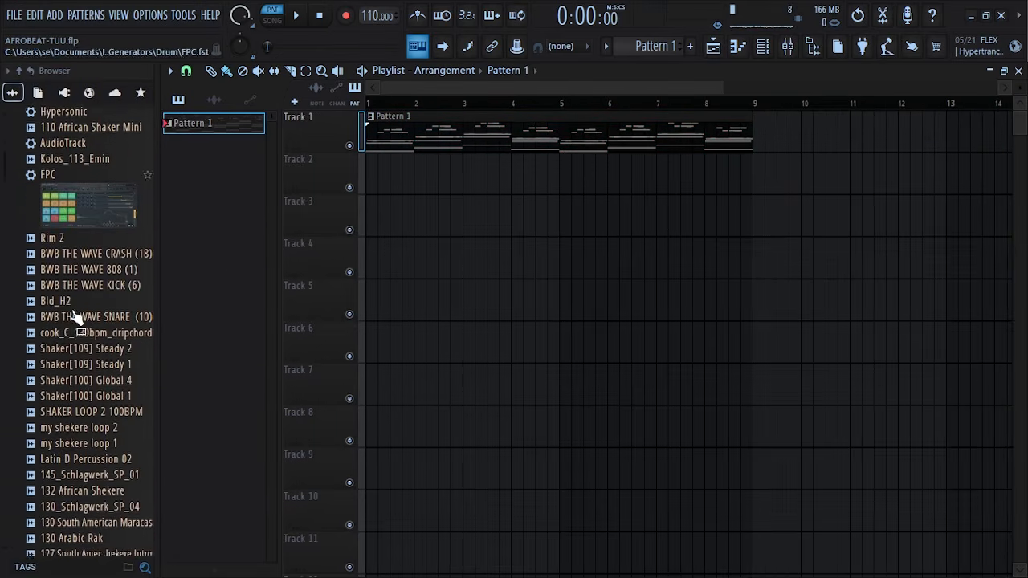
{"action": "scroll", "coordinate": [74, 318], "scroll_direction": "down", "scroll_amount": 4}
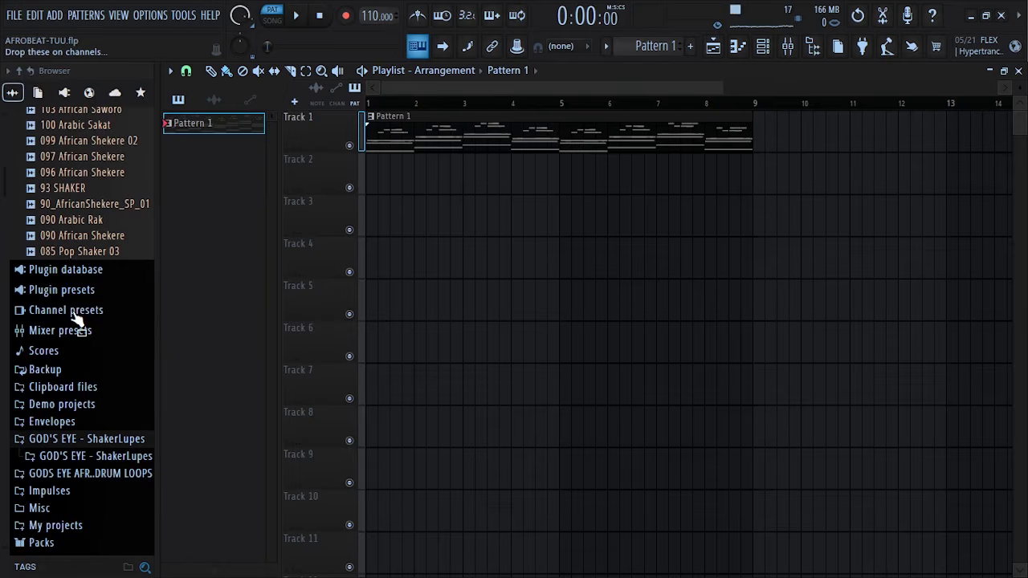
{"action": "scroll", "coordinate": [77, 318], "scroll_direction": "up", "scroll_amount": 4}
{"action": "scroll", "coordinate": [76, 321], "scroll_direction": "down", "scroll_amount": 6}
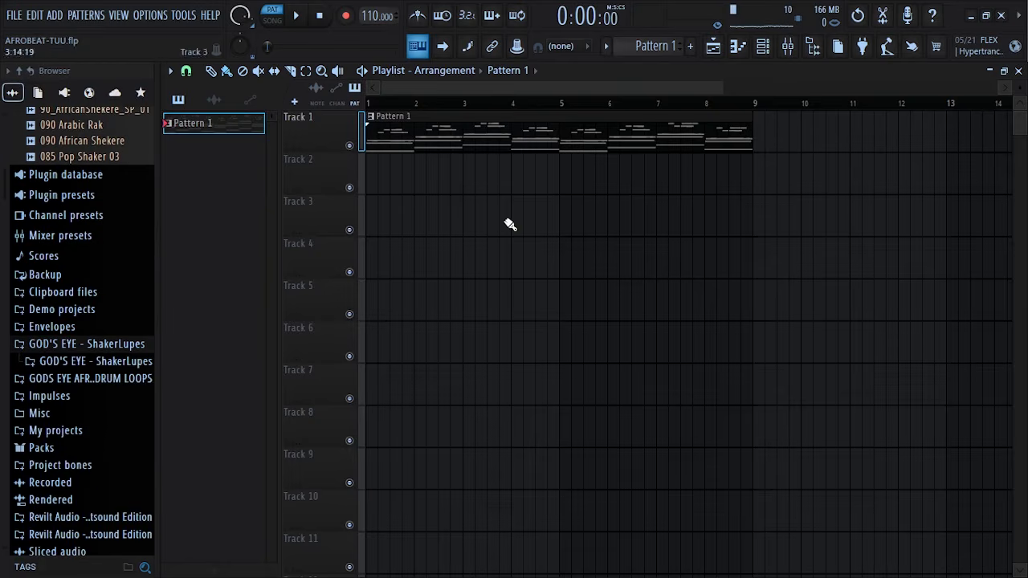
{"action": "left_click", "coordinate": [122, 363]}
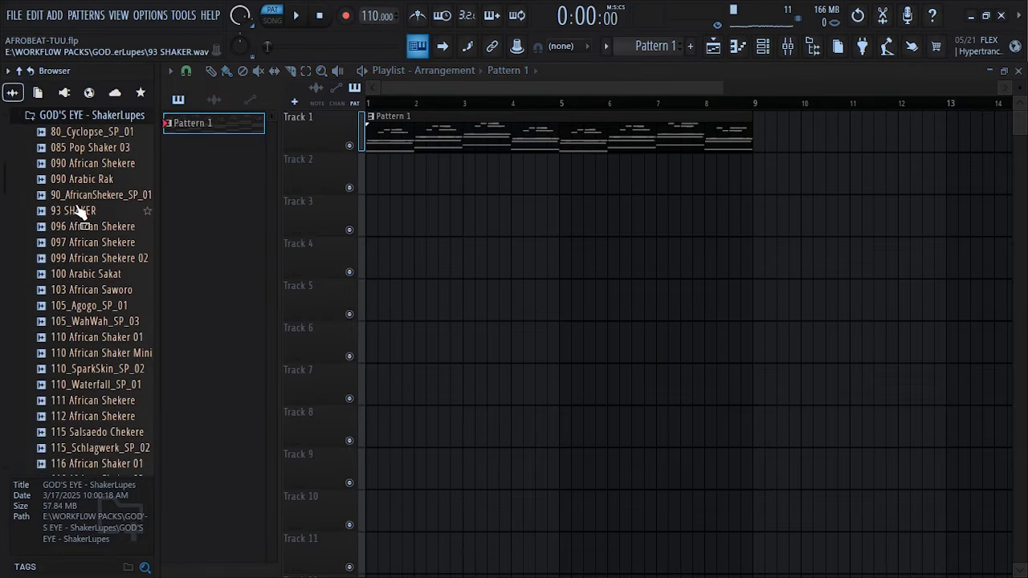
Step: Add the 110 African Shaker Mini loop at bar 1 of Track 2 and set its channel volume to 53%
{"action": "scroll", "coordinate": [78, 210], "scroll_direction": "up", "scroll_amount": 2}
{"action": "scroll", "coordinate": [91, 239], "scroll_direction": "down", "scroll_amount": 2}
{"action": "left_click_drag", "start_coordinate": [89, 353], "coordinate": [374, 169]}
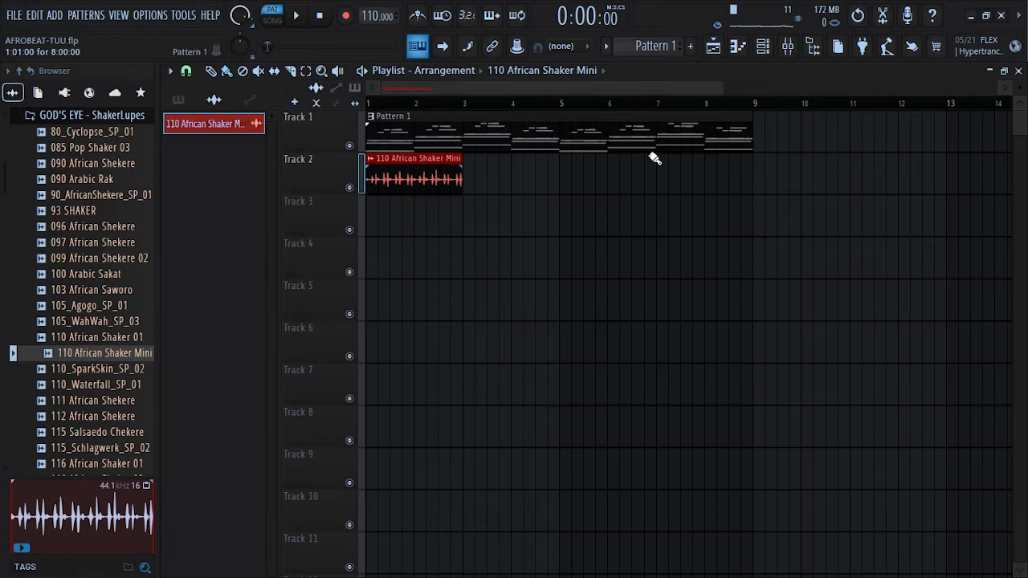
{"action": "scroll", "coordinate": [730, 101], "scroll_direction": "up", "scroll_amount": 3}
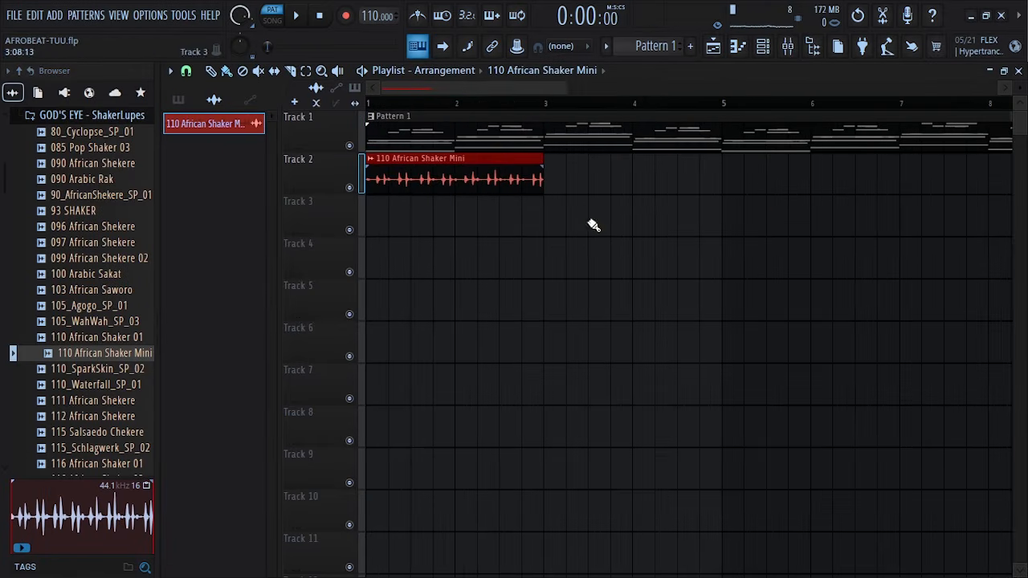
{"action": "double_click", "coordinate": [477, 172]}
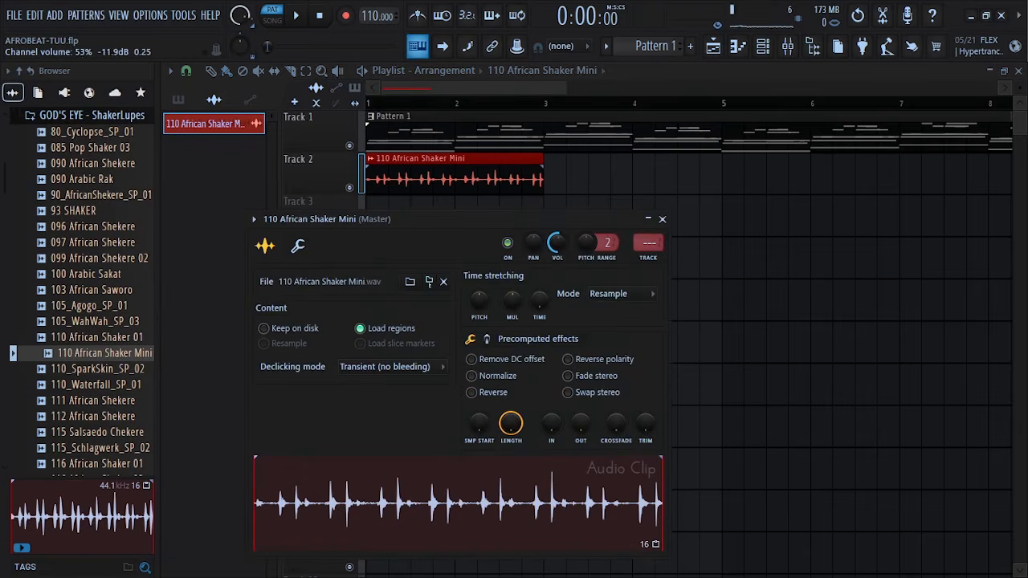
{"action": "left_click", "coordinate": [661, 219]}
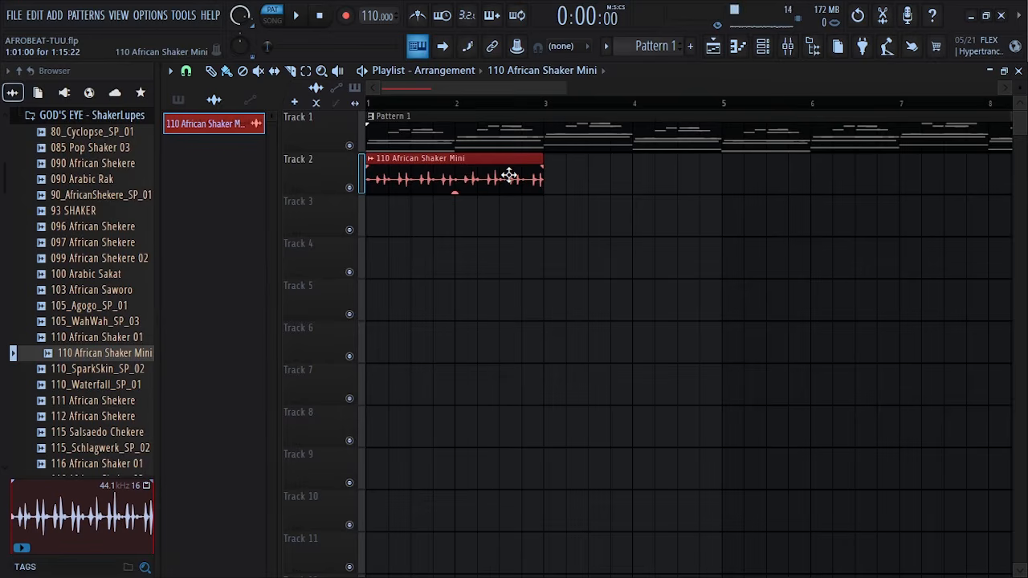
Step: Duplicate the shaker loop three times along Track 2 so it fills bars 1 to 8, and clear the selection
{"action": "key", "text": "ctrl+b"}
{"action": "key", "text": "ctrl+b"}
{"action": "key", "text": "ctrl+b"}
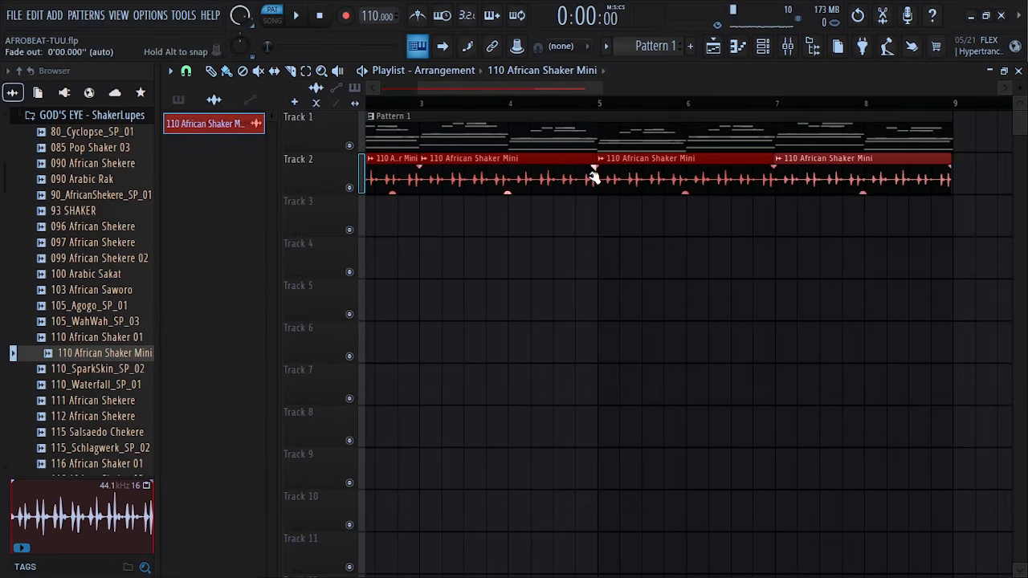
{"action": "left_click_drag", "start_coordinate": [455, 90], "coordinate": [381, 98]}
{"action": "left_click", "coordinate": [484, 239]}
{"action": "right_click", "coordinate": [524, 257]}
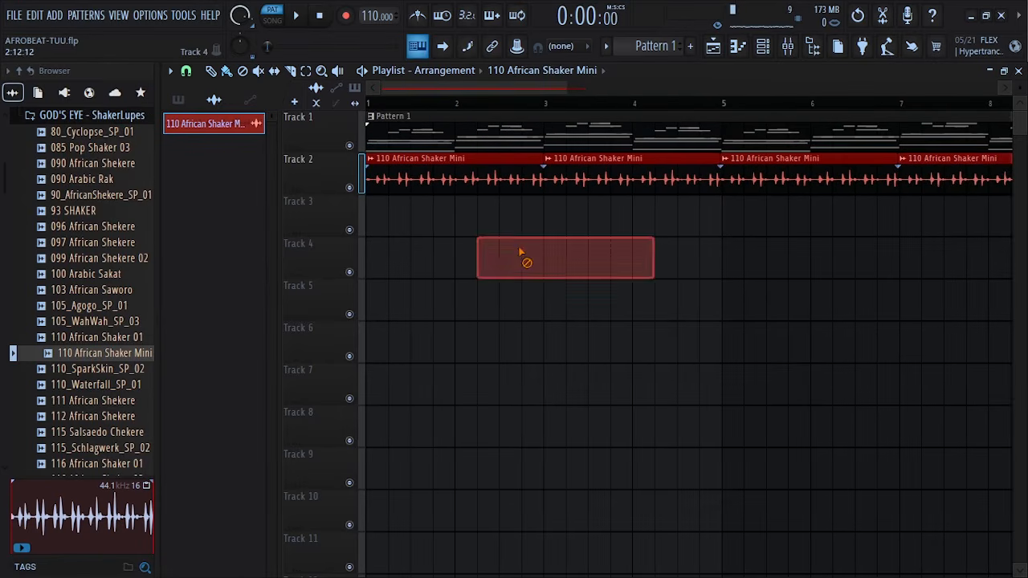
Step: Switch playback to song mode and listen to Pattern 1 together with the shaker loop
{"action": "key", "text": "space"}
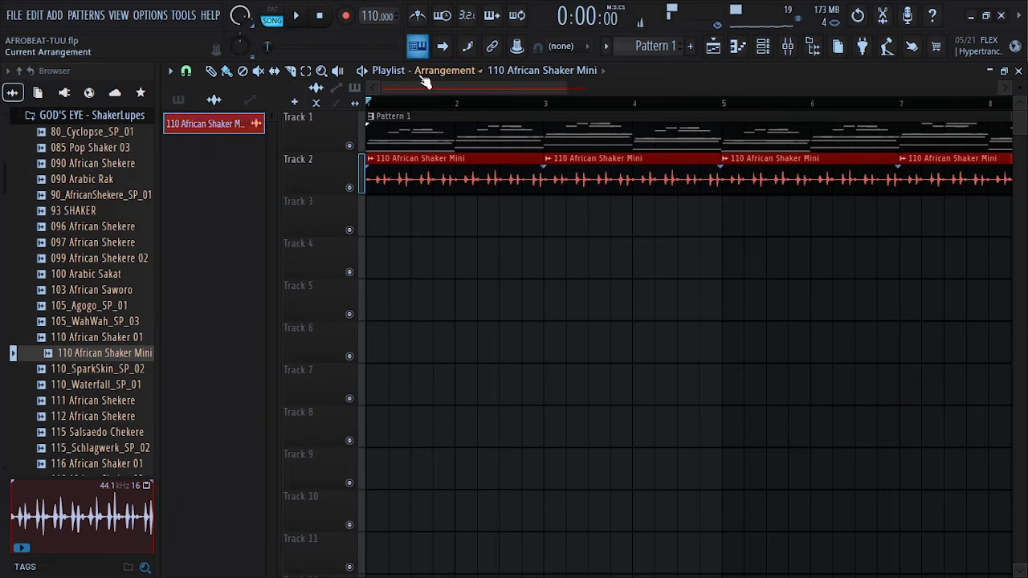
{"action": "key", "text": "space"}
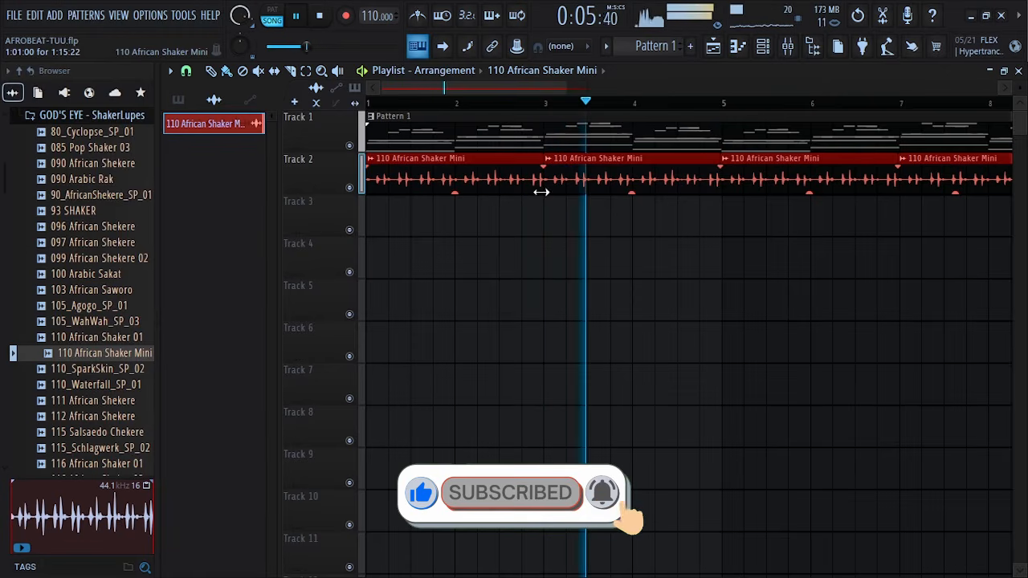
{"action": "scroll", "coordinate": [717, 103], "scroll_direction": "down", "scroll_amount": 3}
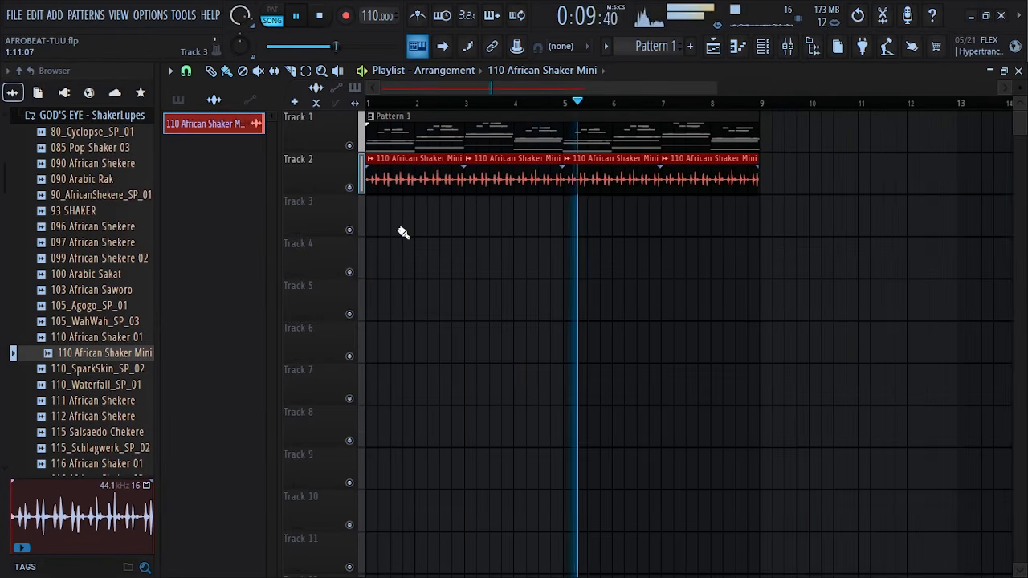
{"action": "key", "text": "space"}
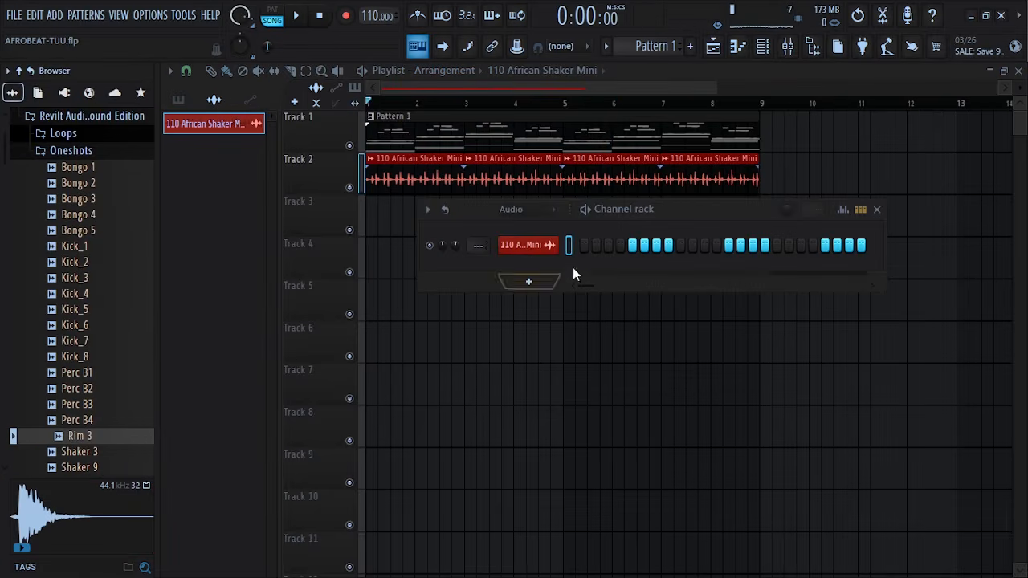
Step: Add the Rim 3 one-shot as a new channel in Pattern 1 and enter hits on steps 1, 4, 7 and 9
{"action": "left_click_drag", "start_coordinate": [631, 214], "coordinate": [512, 230]}
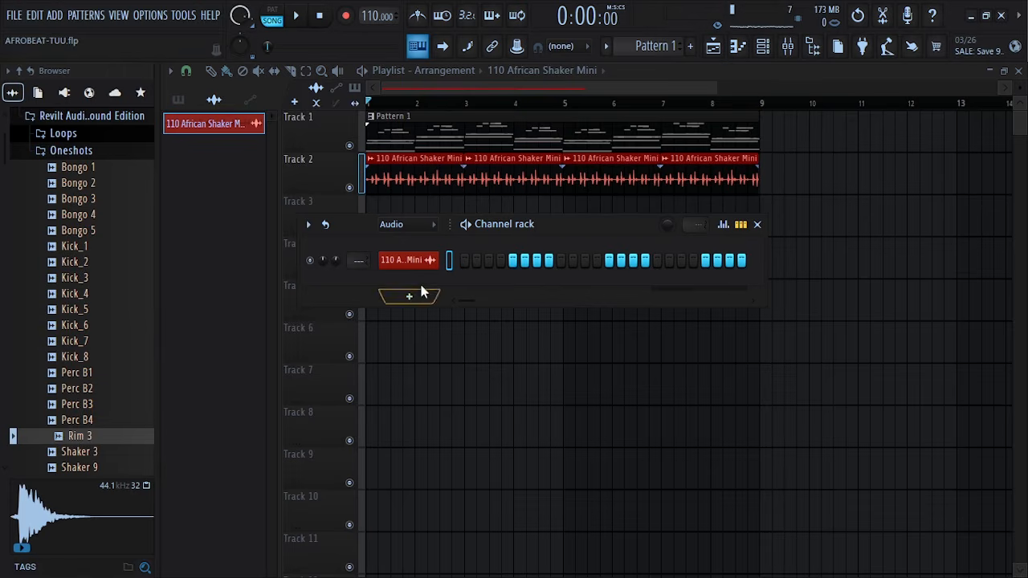
{"action": "left_click_drag", "start_coordinate": [80, 440], "coordinate": [416, 290]}
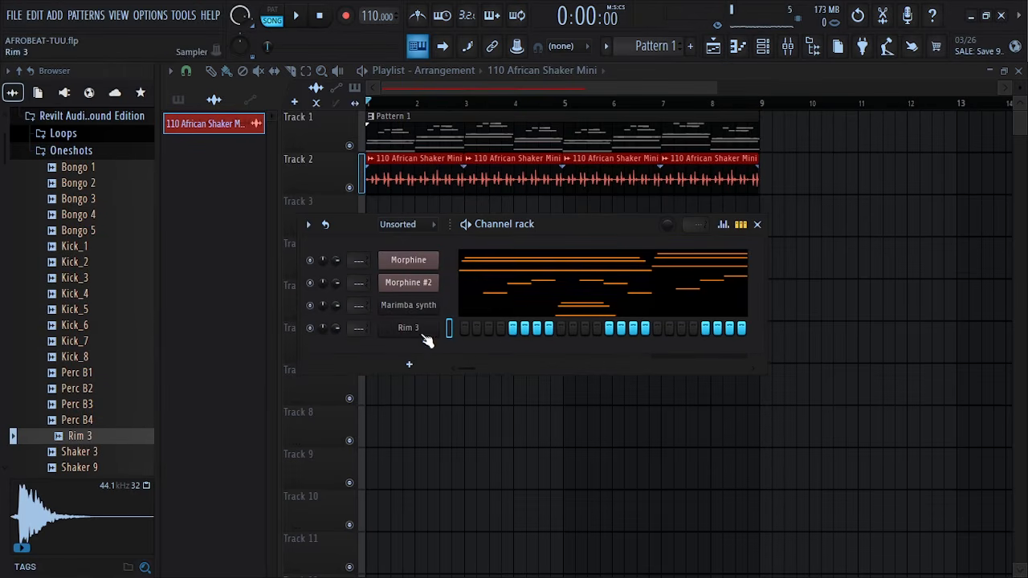
{"action": "left_click", "coordinate": [500, 328]}
{"action": "key", "text": "space"}
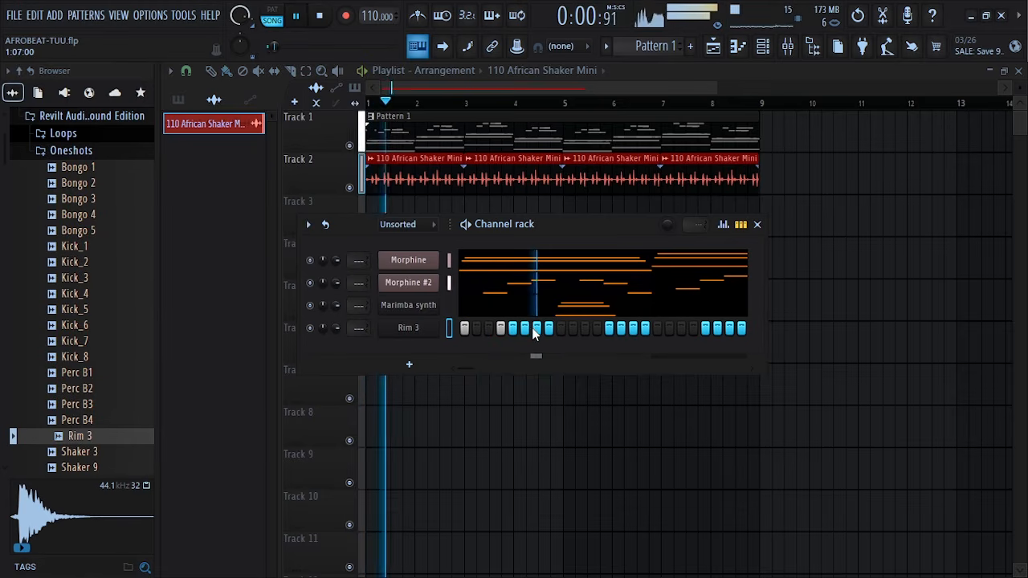
{"action": "left_click", "coordinate": [561, 327]}
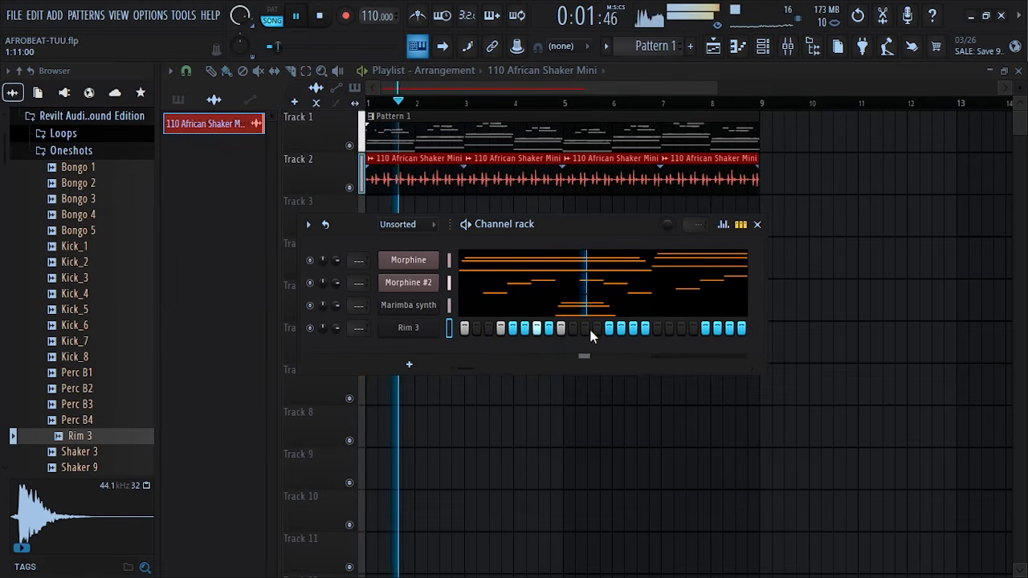
{"action": "key", "text": "space"}
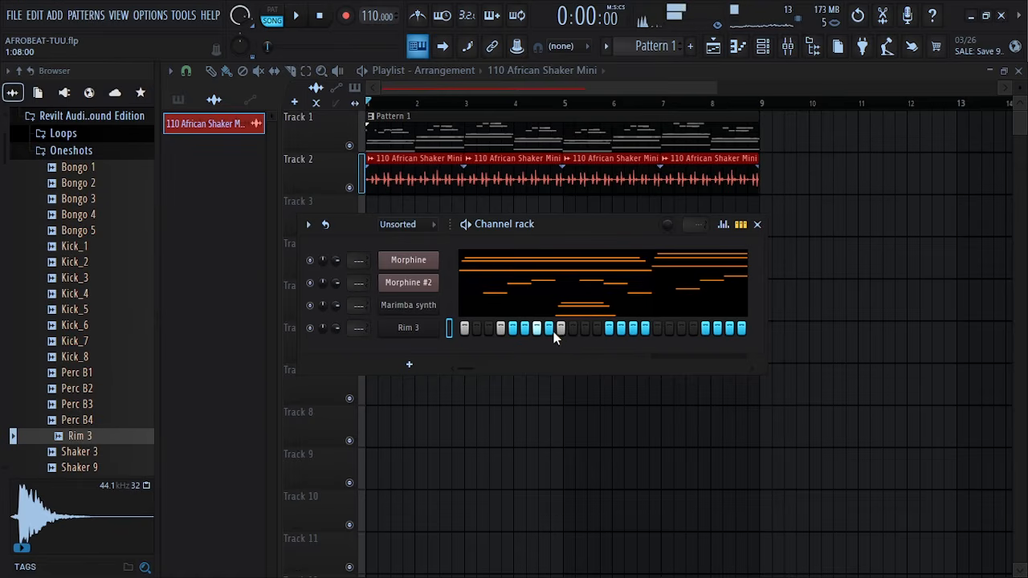
Step: Remove the Rim 3 hit on step 9, add hits on steps 11 and 13, and play the result
{"action": "right_click", "coordinate": [559, 330]}
{"action": "left_click", "coordinate": [585, 330]}
{"action": "left_click", "coordinate": [613, 332]}
{"action": "key", "text": "space"}
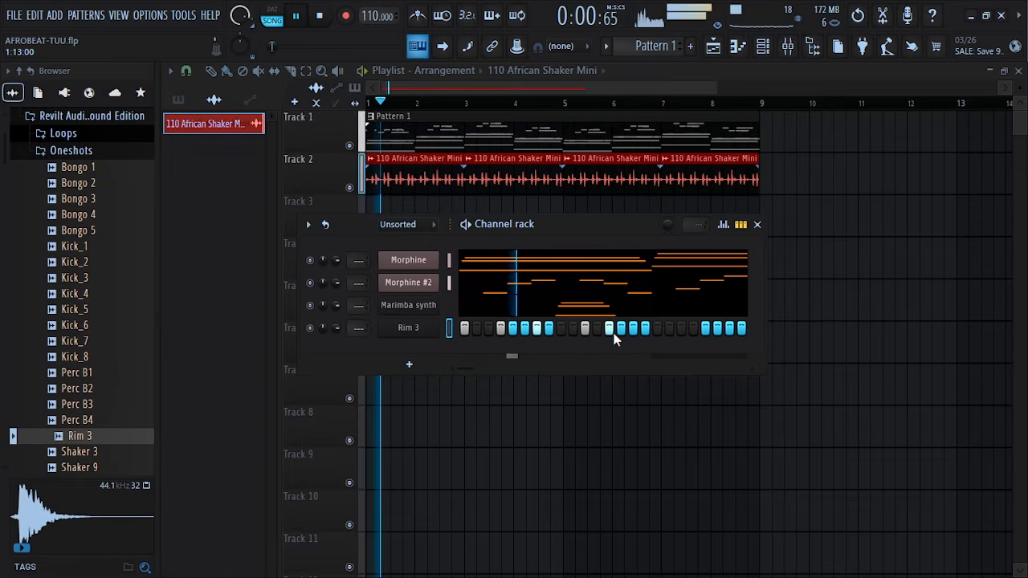
{"action": "key", "text": "space"}
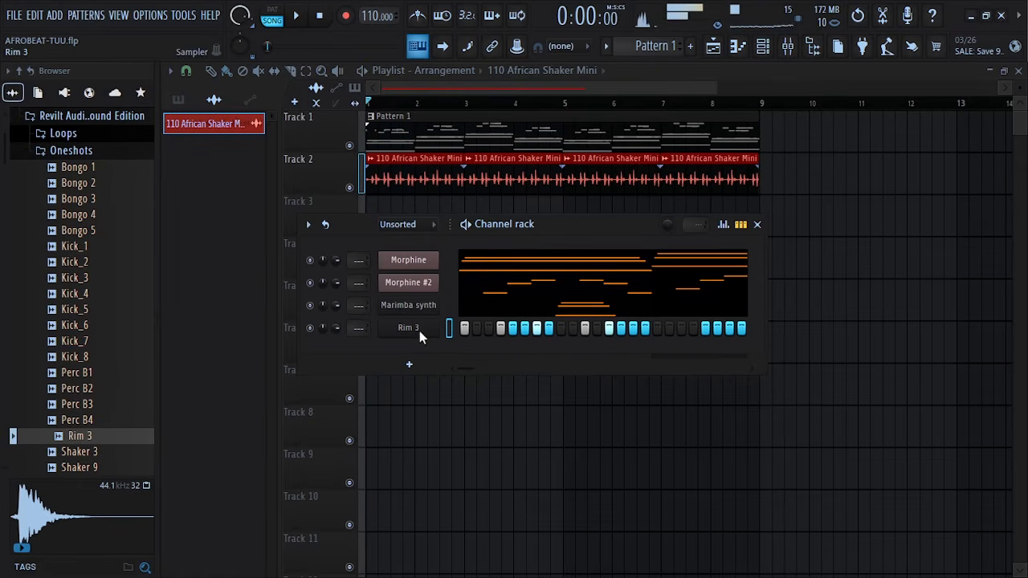
Step: Duplicate the one-bar Rim 3 rhythm seven times in the piano roll to fill bars 1 to 8, and clear the selection
{"action": "right_click", "coordinate": [436, 322]}
{"action": "left_click", "coordinate": [484, 337]}
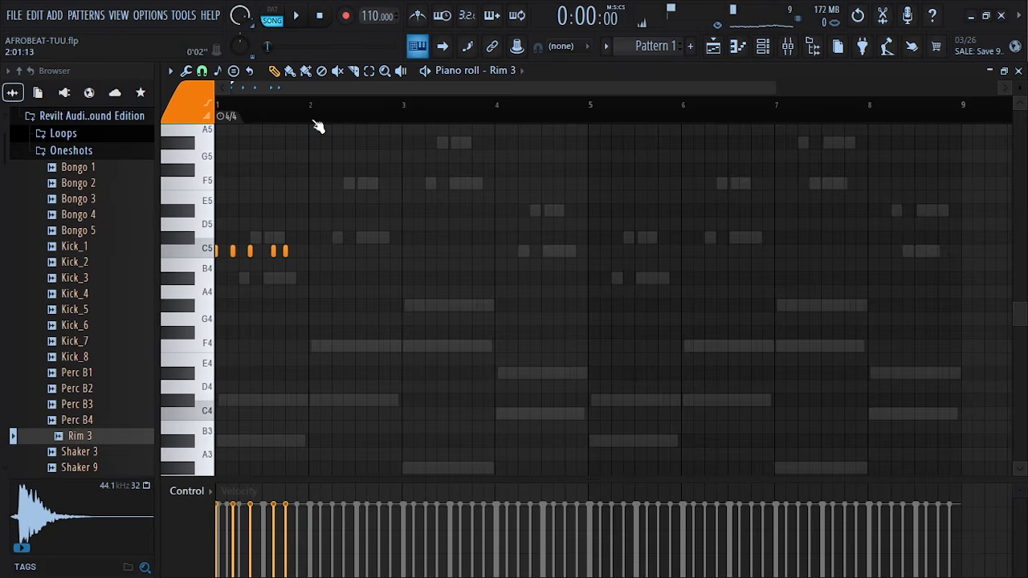
{"action": "left_click_drag", "start_coordinate": [317, 126], "coordinate": [146, 142]}
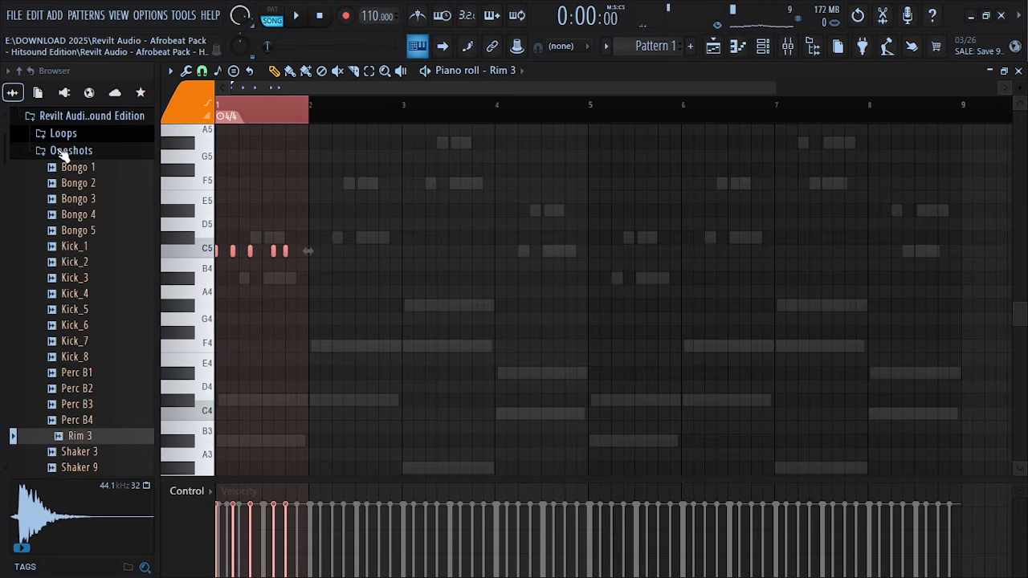
{"action": "key", "text": "ctrl+b"}
{"action": "key", "text": "ctrl+b"}
{"action": "key", "text": "ctrl+b"}
{"action": "key", "text": "ctrl+b"}
{"action": "key", "text": "ctrl+b"}
{"action": "key", "text": "ctrl+b"}
{"action": "key", "text": "ctrl+b"}
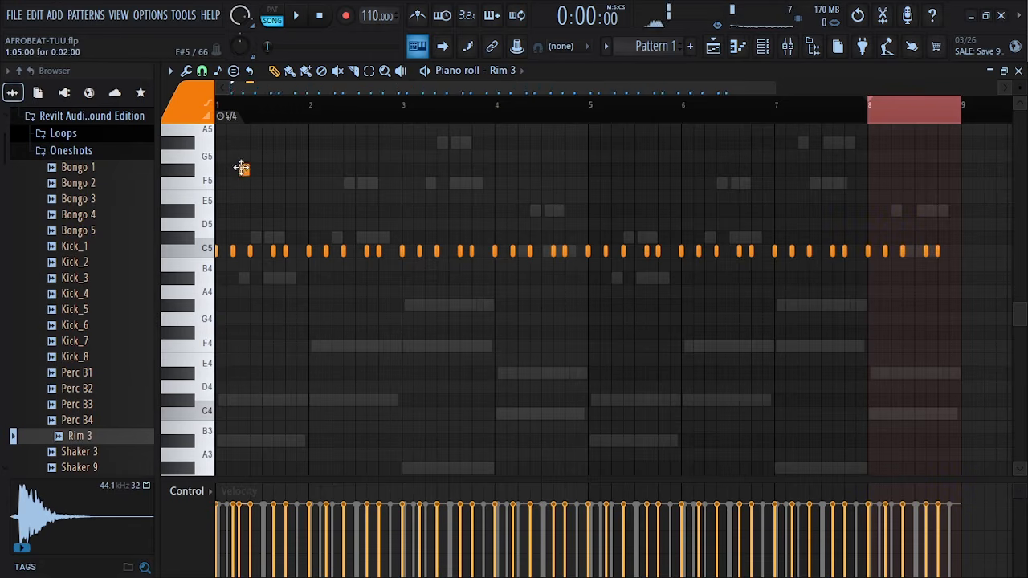
{"action": "left_click", "coordinate": [225, 106]}
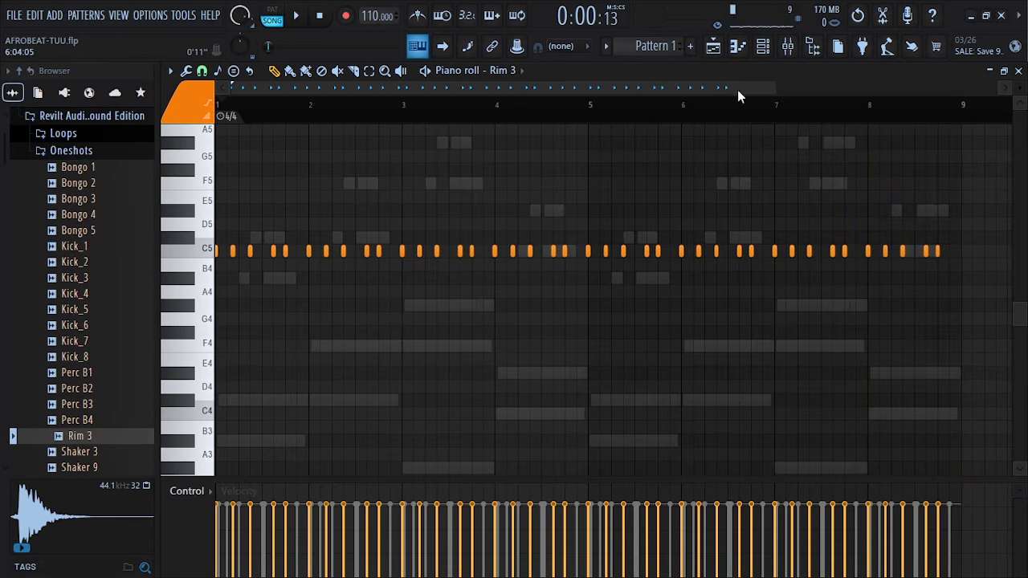
Step: Play the song from the start to hear the rim pattern together with the chords, arpeggio and shaker loop
{"action": "left_click", "coordinate": [762, 45]}
{"action": "key", "text": "space"}
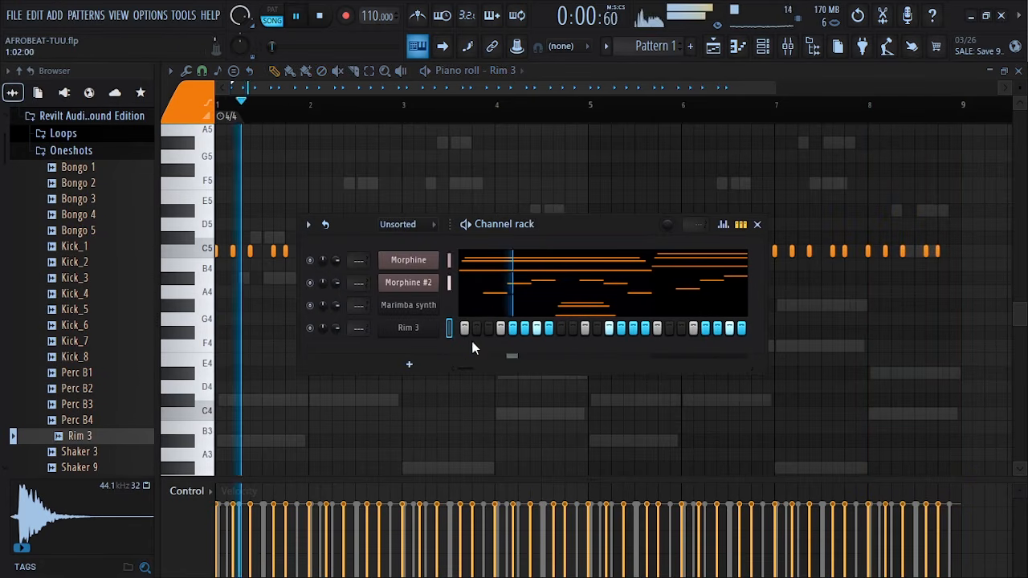
{"action": "left_click_drag", "start_coordinate": [227, 106], "coordinate": [129, 101]}
{"action": "key", "text": "space"}
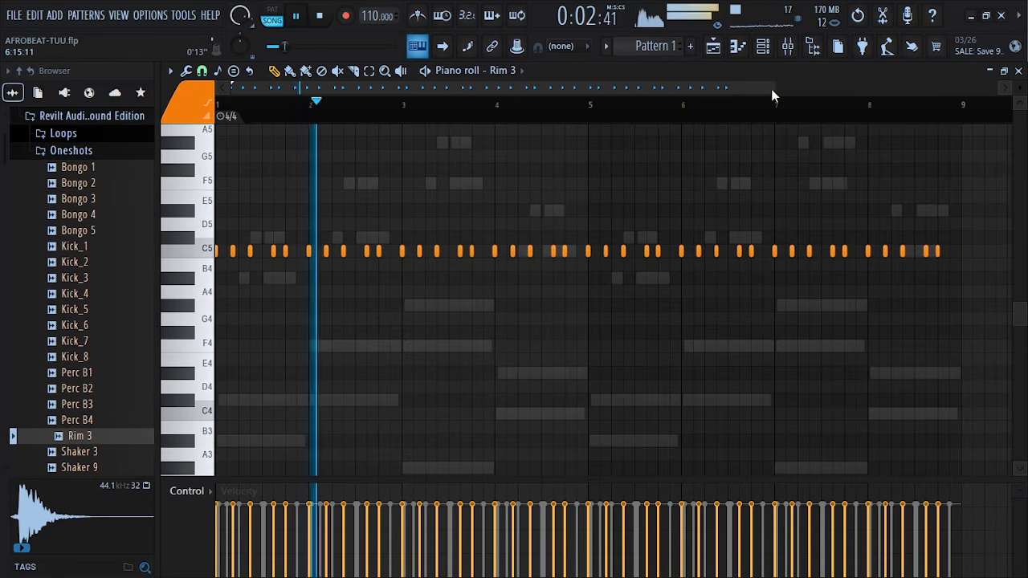
{"action": "left_click_drag", "start_coordinate": [774, 88], "coordinate": [598, 90]}
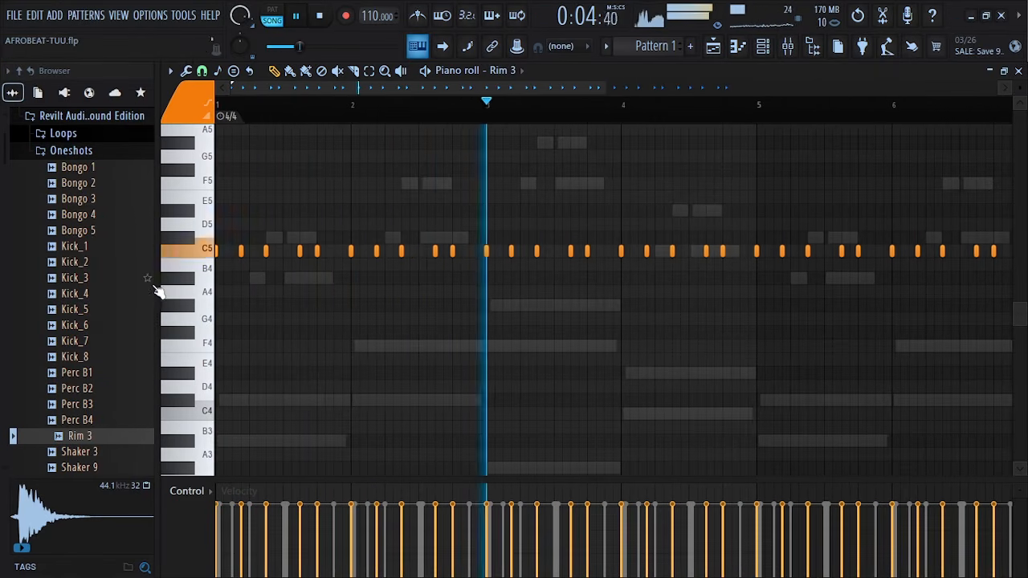
{"action": "left_click_drag", "start_coordinate": [155, 290], "coordinate": [18, 276]}
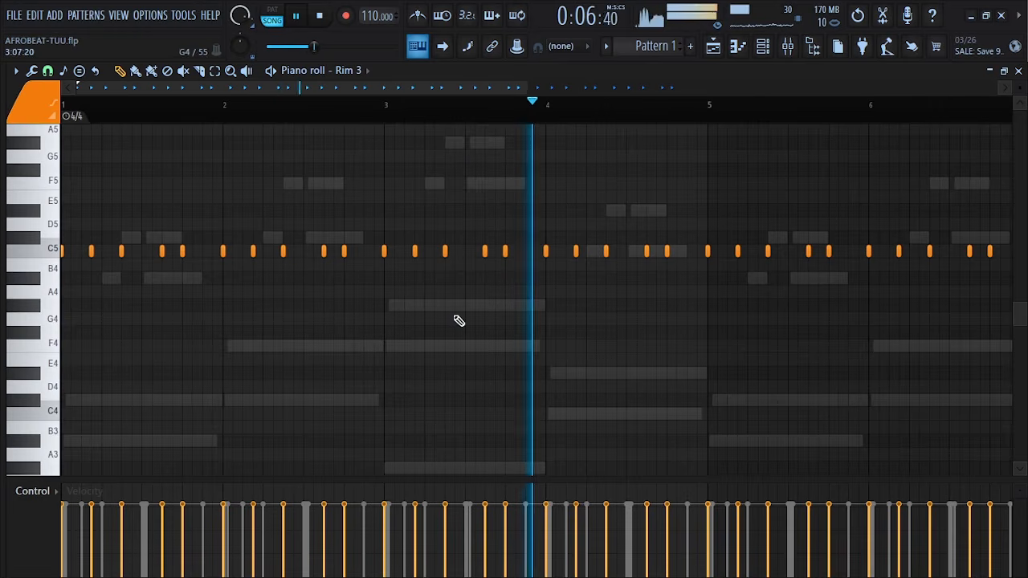
{"action": "scroll", "coordinate": [488, 305], "scroll_direction": "up", "scroll_amount": 3}
{"action": "left_click_drag", "start_coordinate": [525, 90], "coordinate": [811, 90]}
{"action": "left_click", "coordinate": [763, 46]}
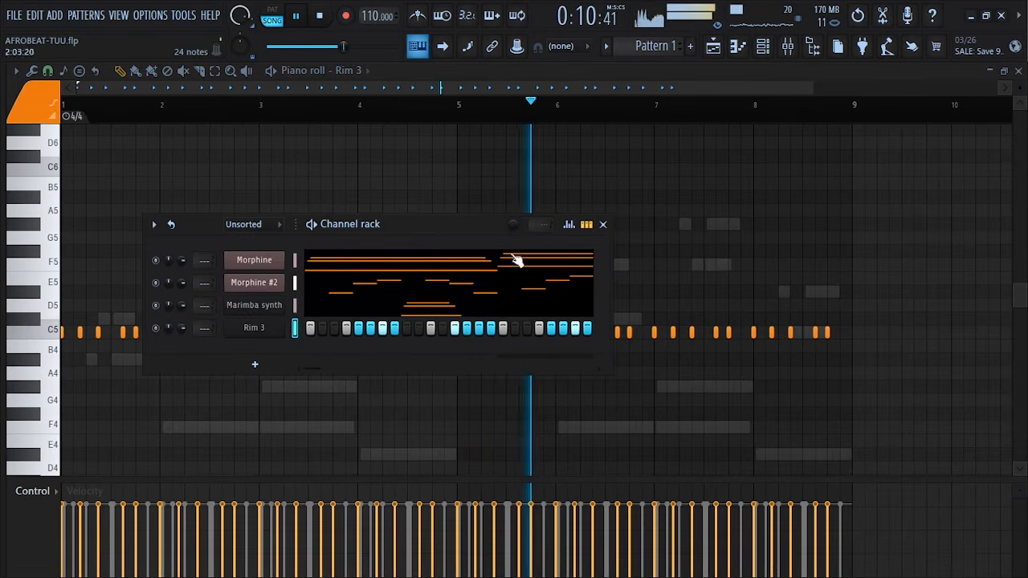
{"action": "left_click_drag", "start_coordinate": [439, 227], "coordinate": [645, 224]}
{"action": "key", "text": "space"}
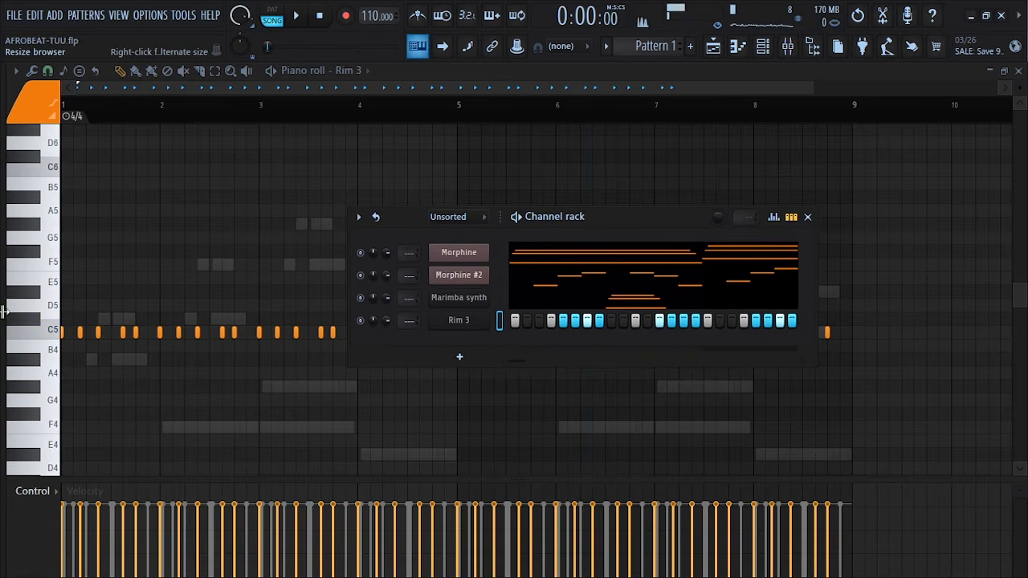
Step: Widen the browser, load the Perc B3 one-shot as a new channel and open its piano roll
{"action": "left_click_drag", "start_coordinate": [3, 311], "coordinate": [218, 302]}
{"action": "scroll", "coordinate": [105, 361], "scroll_direction": "down", "scroll_amount": 3}
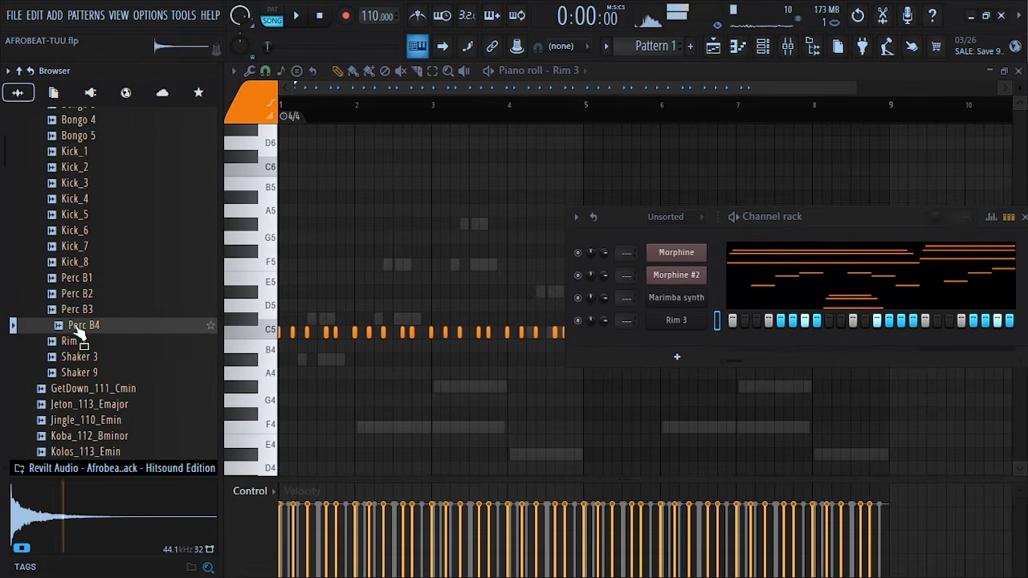
{"action": "left_click", "coordinate": [80, 313]}
{"action": "left_click_drag", "start_coordinate": [273, 351], "coordinate": [700, 350]}
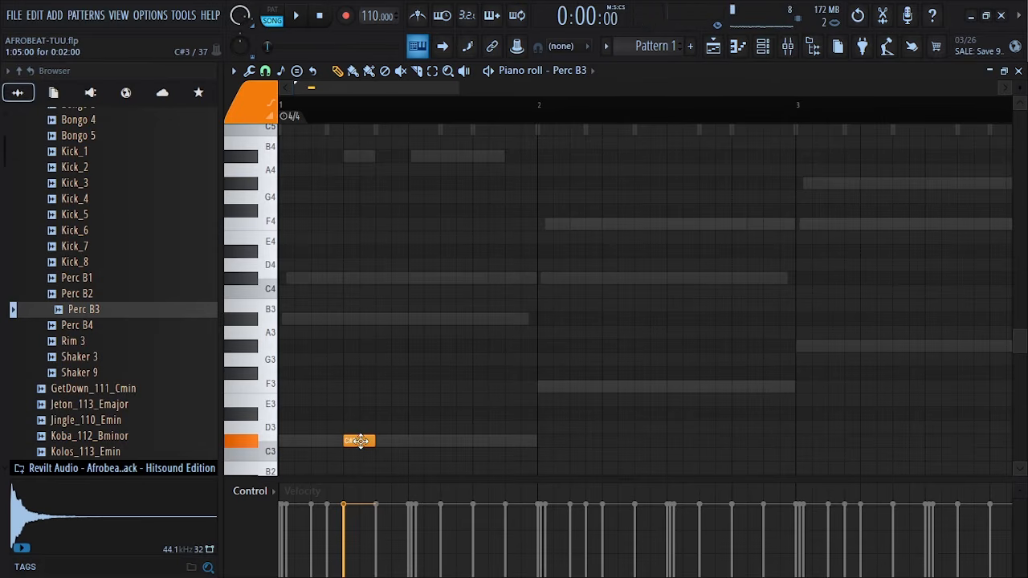
Step: Place two consecutive two-step C#3 notes on steps 7 and 9 of bar 1 for Perc B3, checking them in playback
{"action": "key", "text": "space"}
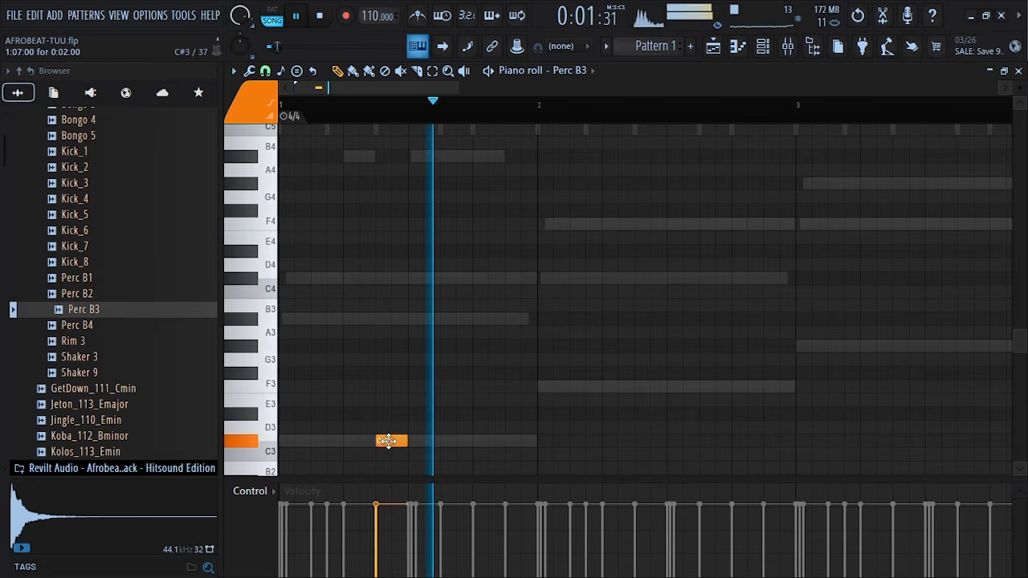
{"action": "key", "text": "space"}
{"action": "key", "text": "space"}
{"action": "key", "text": "space"}
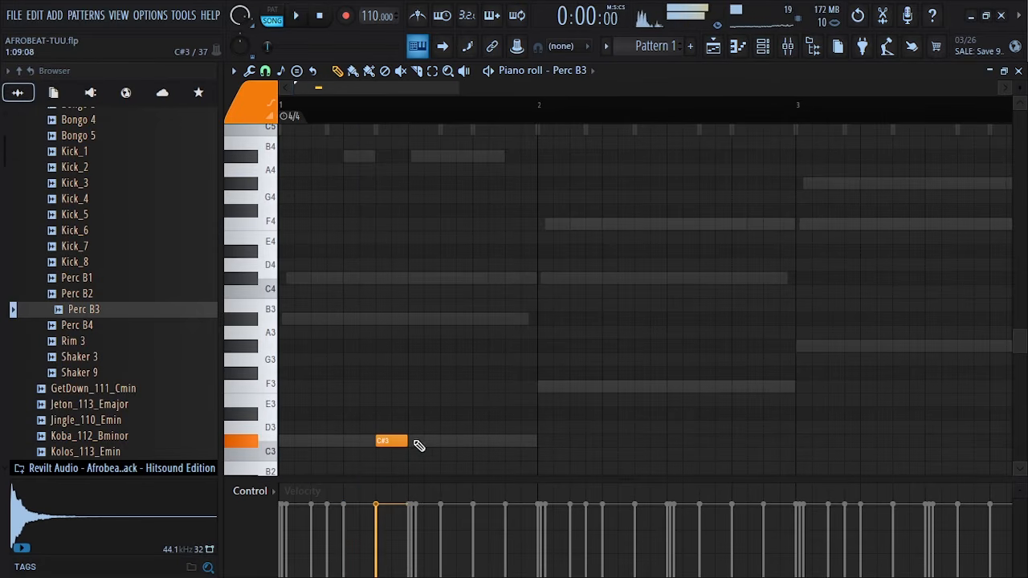
{"action": "left_click", "coordinate": [422, 440]}
{"action": "key", "text": "space"}
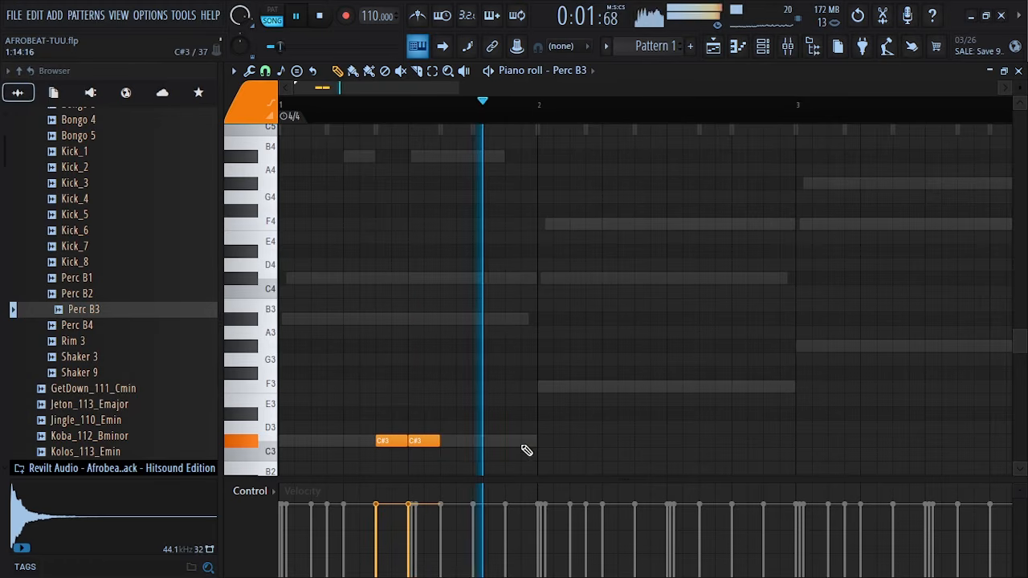
{"action": "key", "text": "space"}
{"action": "key", "text": "space"}
{"action": "scroll", "coordinate": [557, 436], "scroll_direction": "down", "scroll_amount": 2}
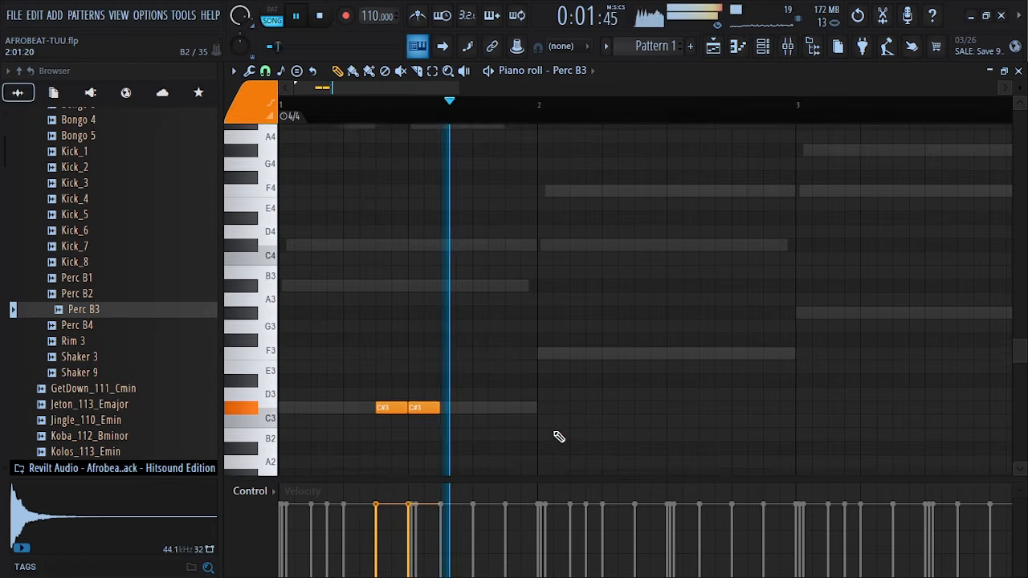
{"action": "key", "text": "space"}
Step: Copy the pair of C#3 notes to the same position in bar 2 and listen to both bars
{"action": "left_click_drag", "start_coordinate": [484, 390], "coordinate": [308, 425]}
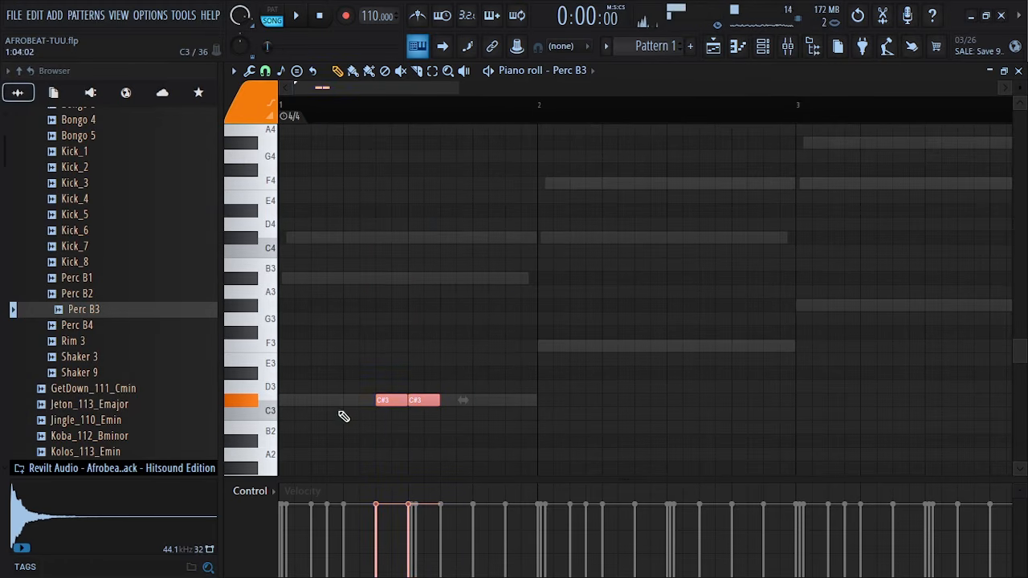
{"action": "mouse_move", "coordinate": [627, 403]}
{"action": "left_mouse_down"}
{"action": "mouse_move", "coordinate": [592, 403]}
{"action": "mouse_move", "coordinate": [644, 405]}
{"action": "left_mouse_up"}
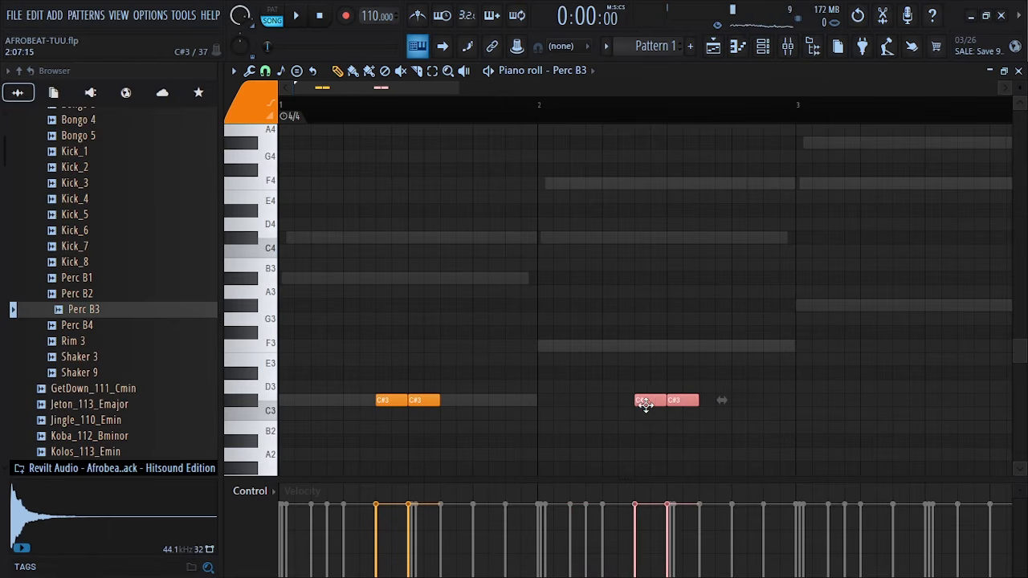
{"action": "key", "text": "space"}
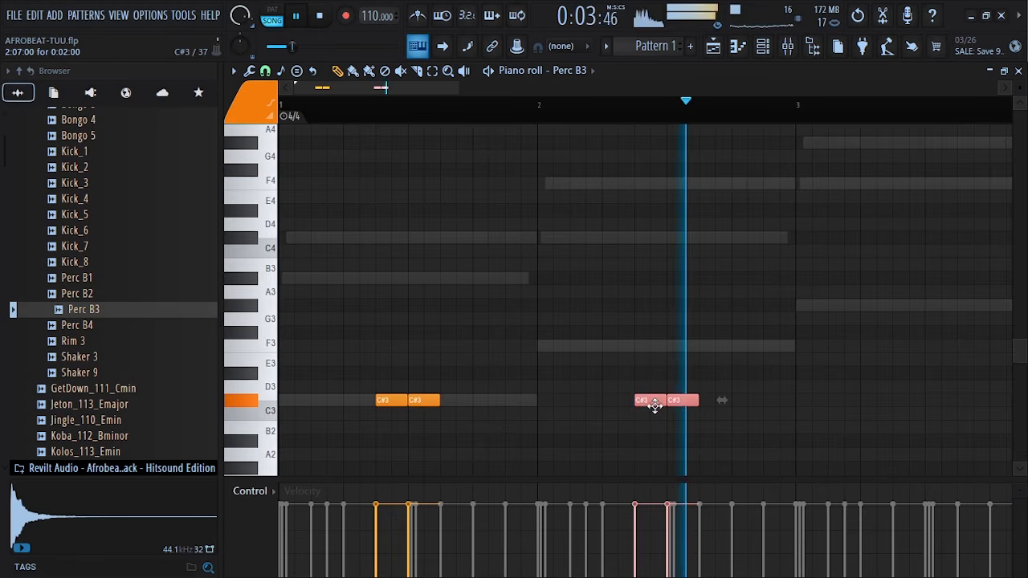
{"action": "key", "text": "space"}
Step: Duplicate the two-bar Perc B3 phrase three times to fill bars 1 to 8, and raise all its notes one octave to C#4
{"action": "mouse_move", "coordinate": [403, 87]}
{"action": "left_mouse_down"}
{"action": "mouse_move", "coordinate": [443, 90]}
{"action": "mouse_move", "coordinate": [399, 94]}
{"action": "left_mouse_up"}
{"action": "left_click_drag", "start_coordinate": [778, 125], "coordinate": [81, 241]}
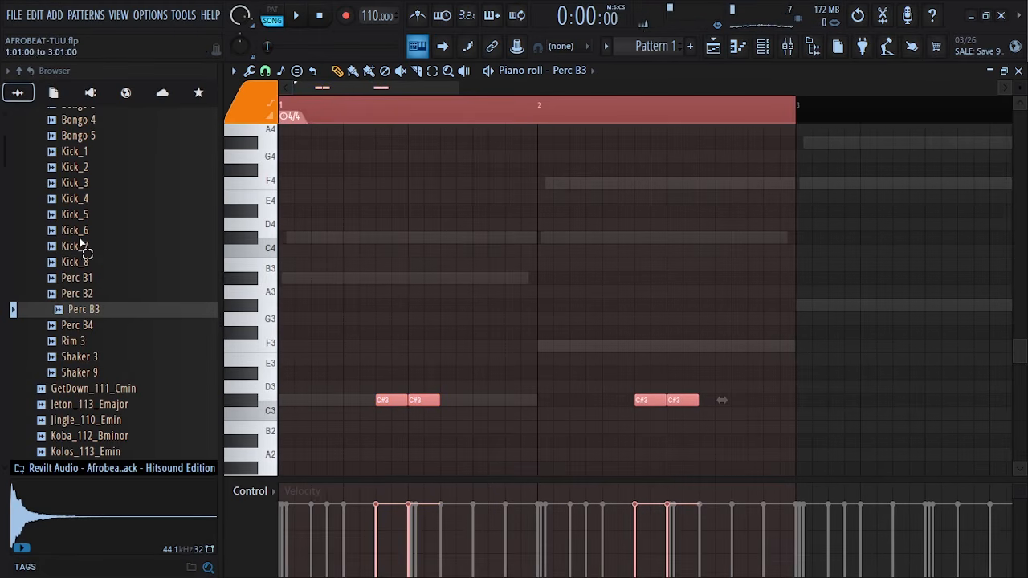
{"action": "key", "text": "ctrl+b"}
{"action": "key", "text": "ctrl+b"}
{"action": "key", "text": "ctrl+b"}
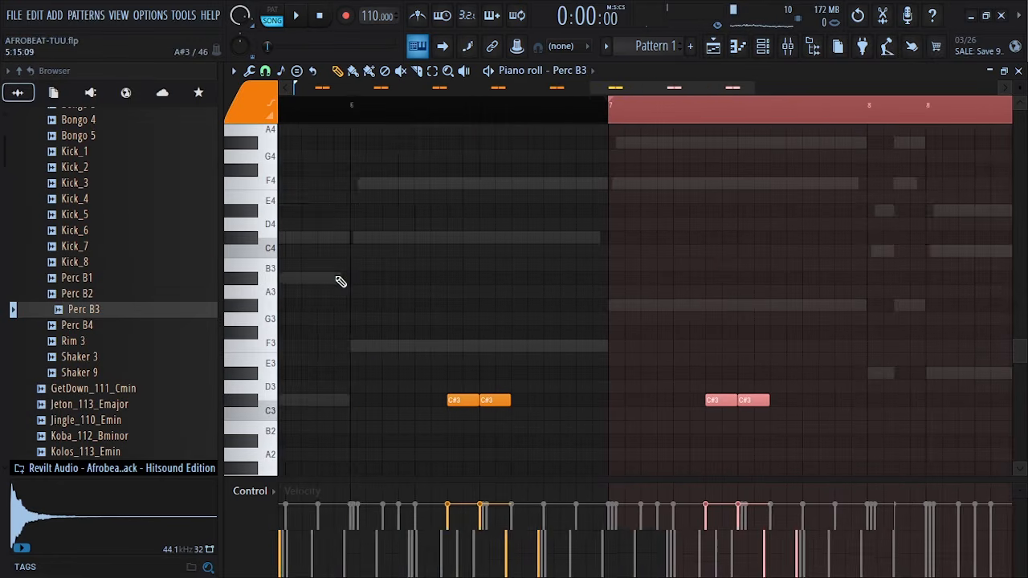
{"action": "key", "text": "ctrl+b"}
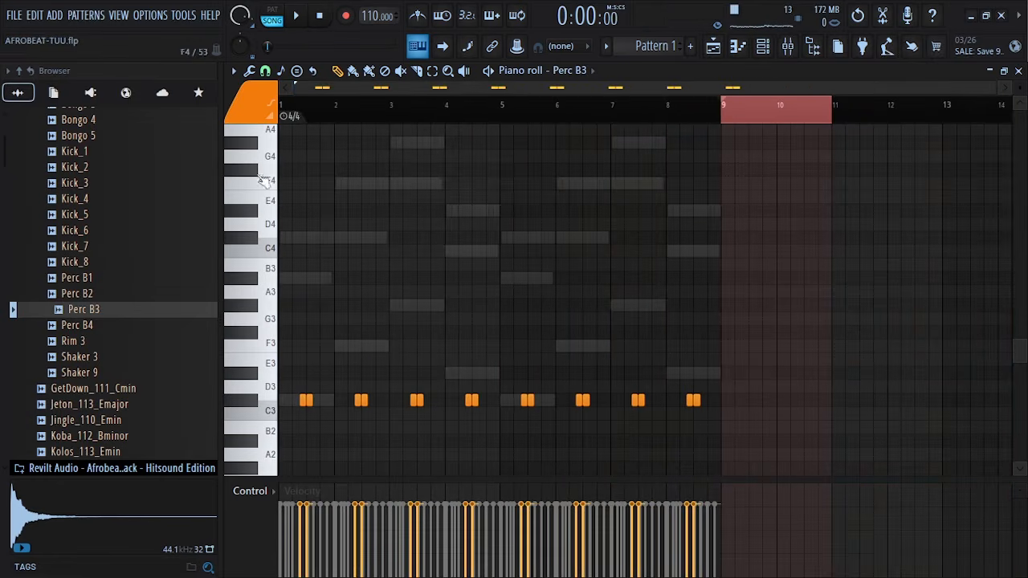
{"action": "left_click", "coordinate": [289, 111]}
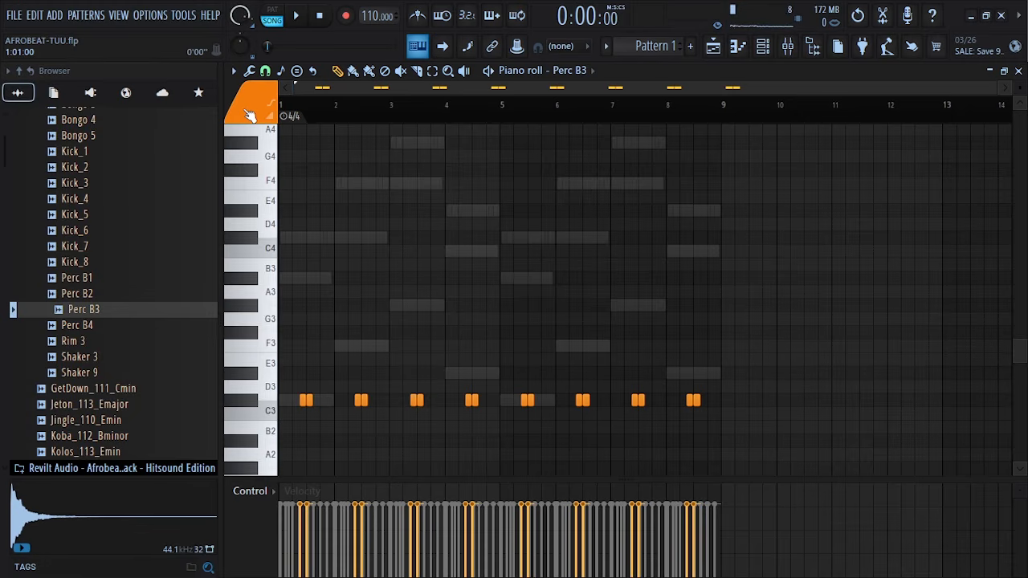
{"action": "key", "text": "ctrl+Up"}
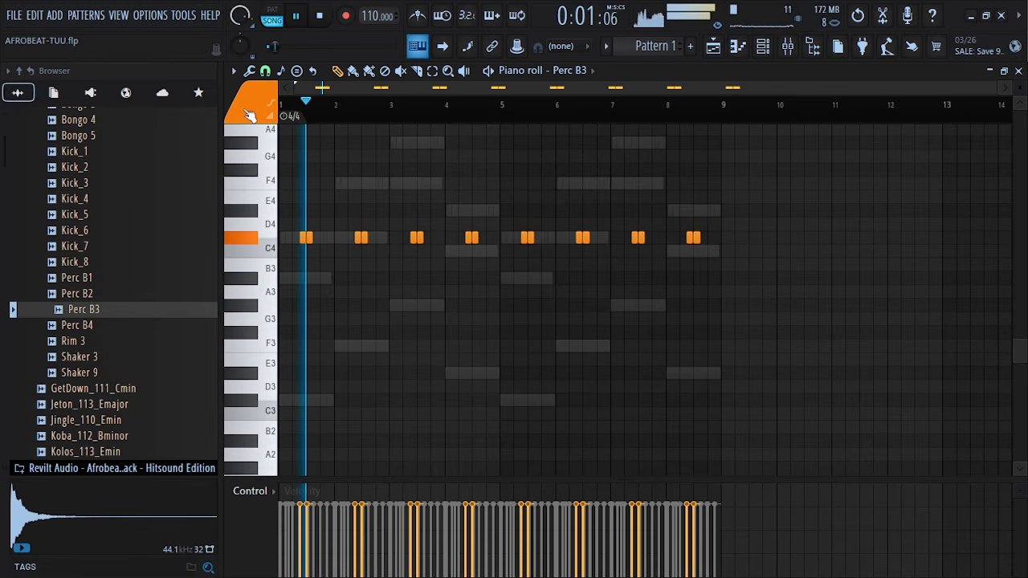
{"action": "scroll", "coordinate": [391, 257], "scroll_direction": "up", "scroll_amount": 5}
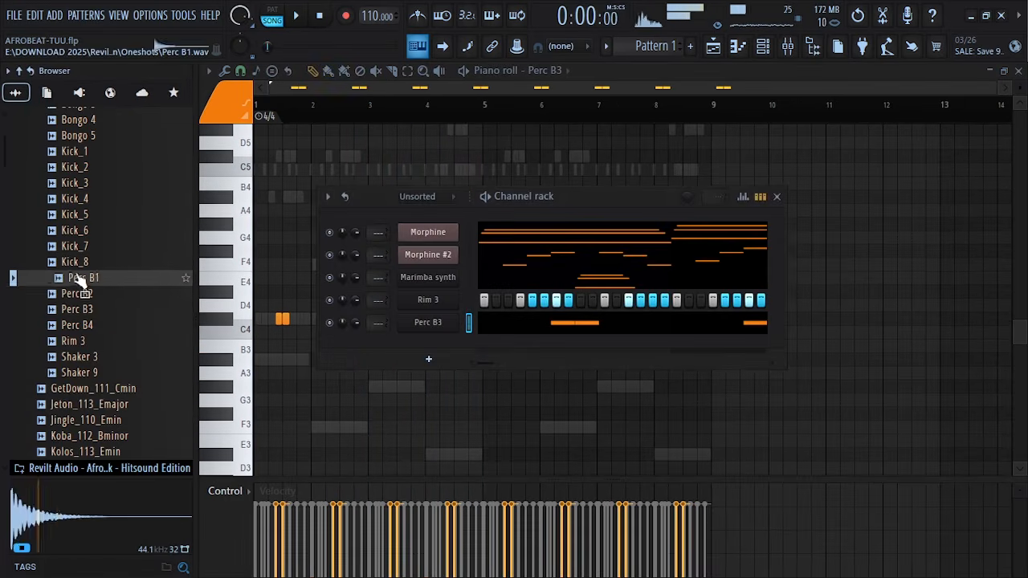
Step: Load Perc B1 as a new channel and enter C#4 notes on steps 11 and 12 of bar 1 and 11, 15 and 16 of bar 2
{"action": "key", "text": "Up"}
{"action": "left_click", "coordinate": [81, 282]}
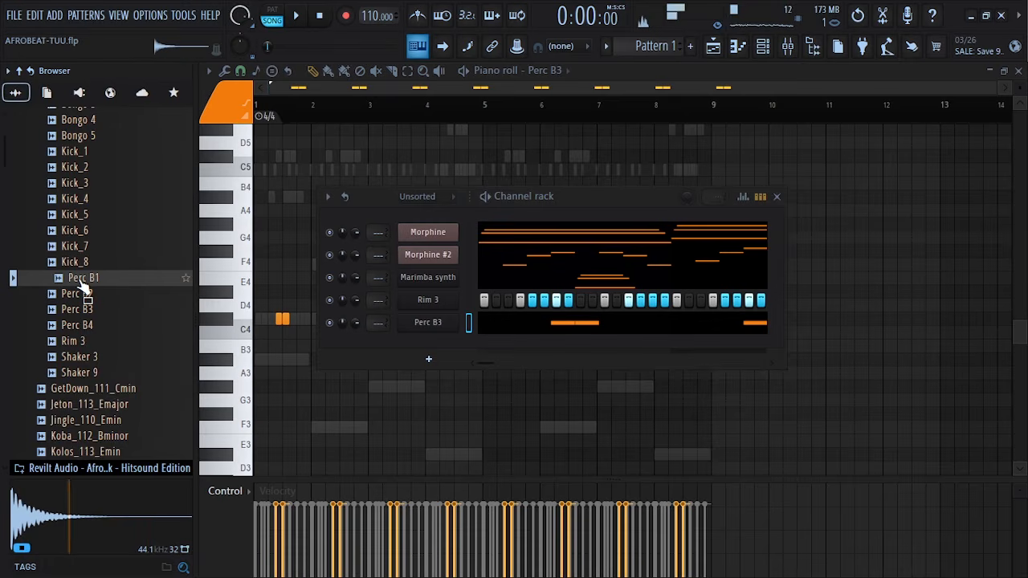
{"action": "left_click_drag", "start_coordinate": [81, 282], "coordinate": [432, 337]}
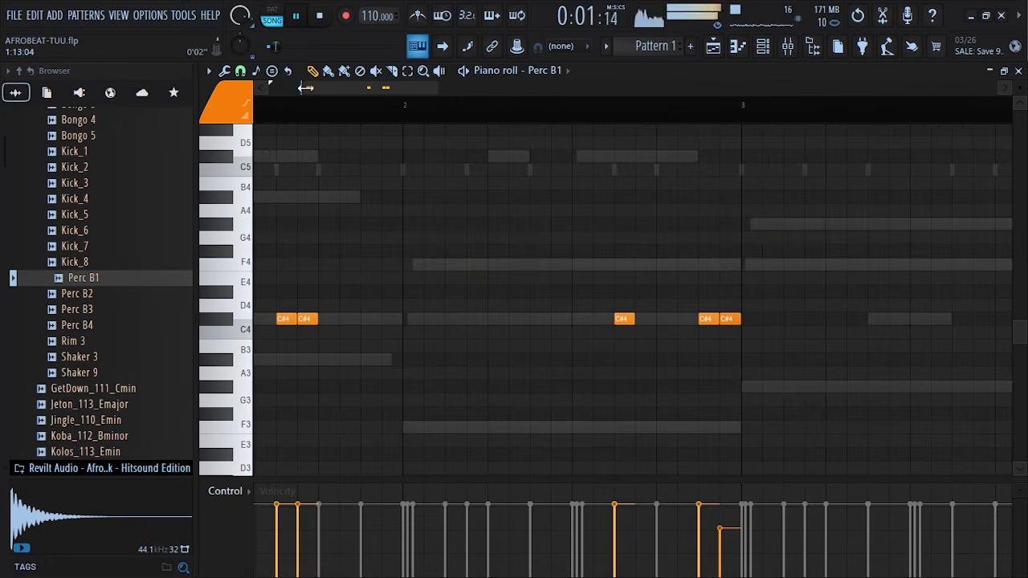
{"action": "left_click_drag", "start_coordinate": [305, 88], "coordinate": [257, 93]}
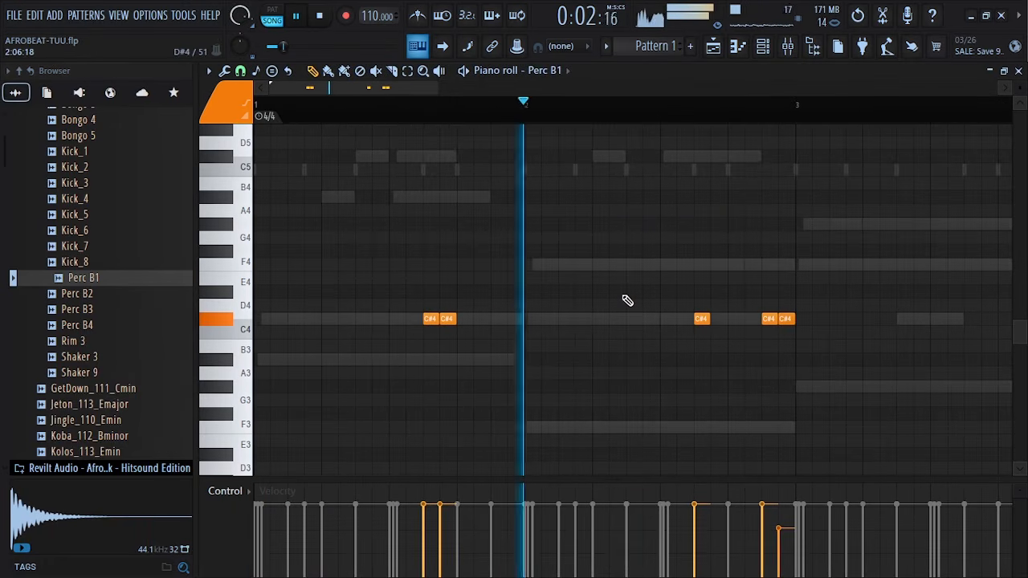
Step: Raise all Perc B1 notes one octave to C#5 and listen to the two bars
{"action": "scroll", "coordinate": [627, 301], "scroll_direction": "up", "scroll_amount": 2}
{"action": "key", "text": "space"}
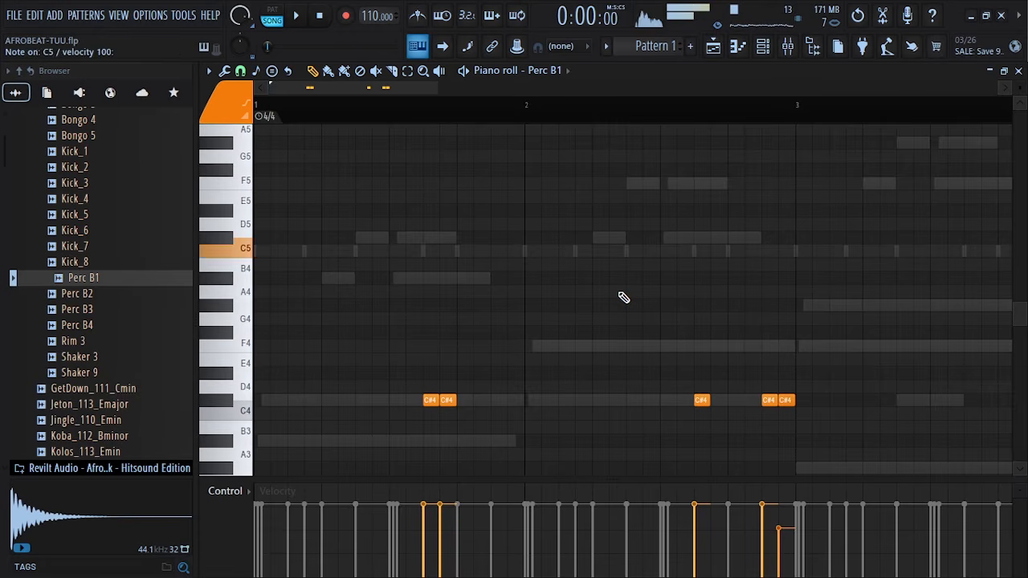
{"action": "key", "text": "ctrl+Up"}
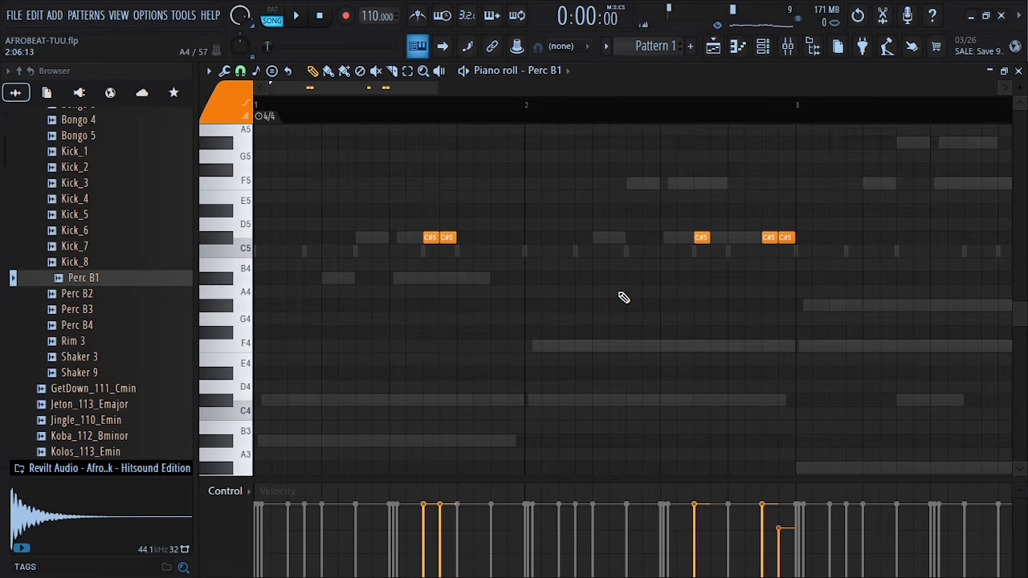
{"action": "key", "text": "space"}
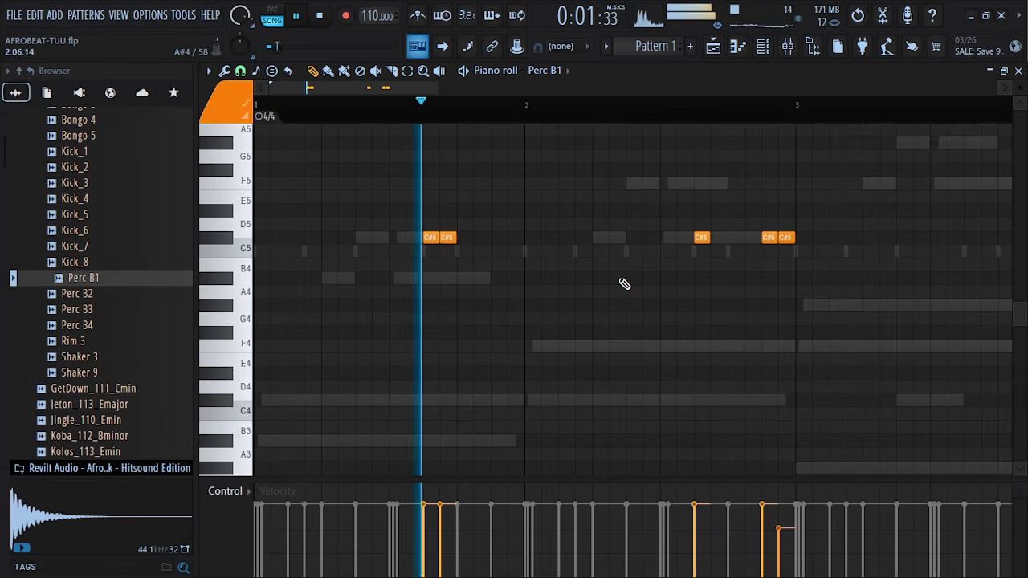
{"action": "scroll", "coordinate": [733, 374], "scroll_direction": "up", "scroll_amount": 2}
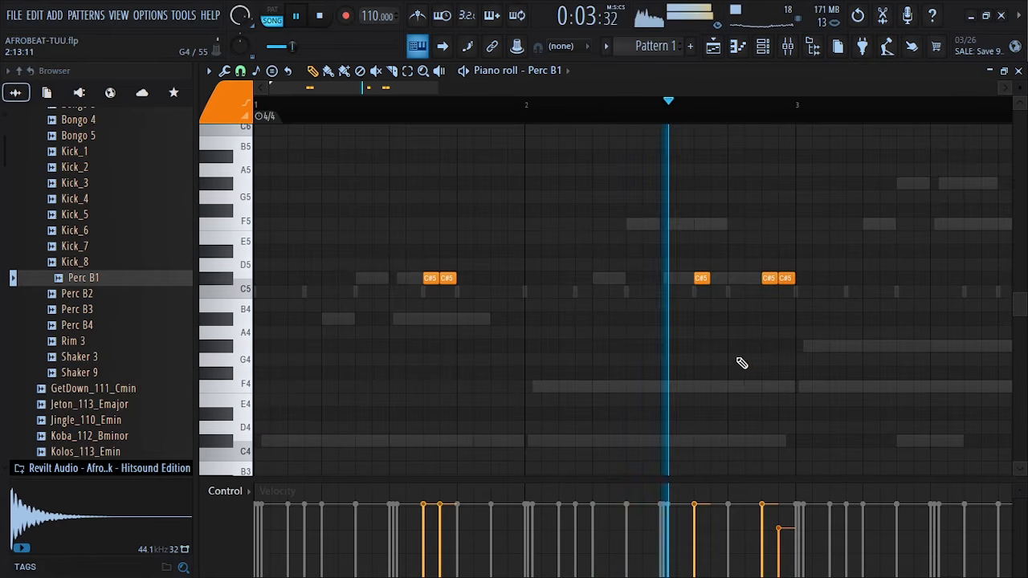
{"action": "key", "text": "space"}
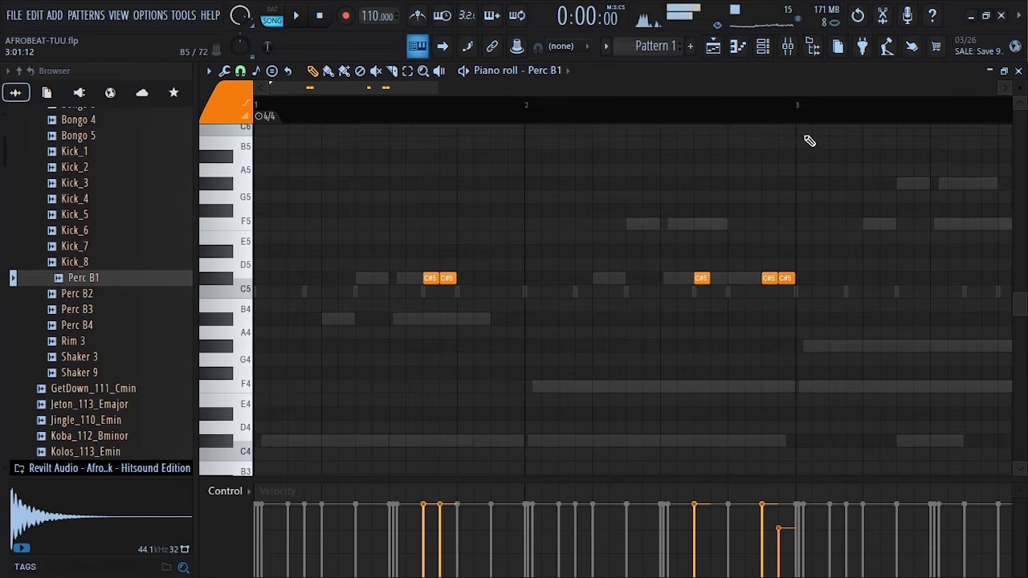
Step: Select bars 1 and 2 of Perc B1 and duplicate the phrase three times to fill bars 1 to 8
{"action": "left_click_drag", "start_coordinate": [799, 119], "coordinate": [4, 165]}
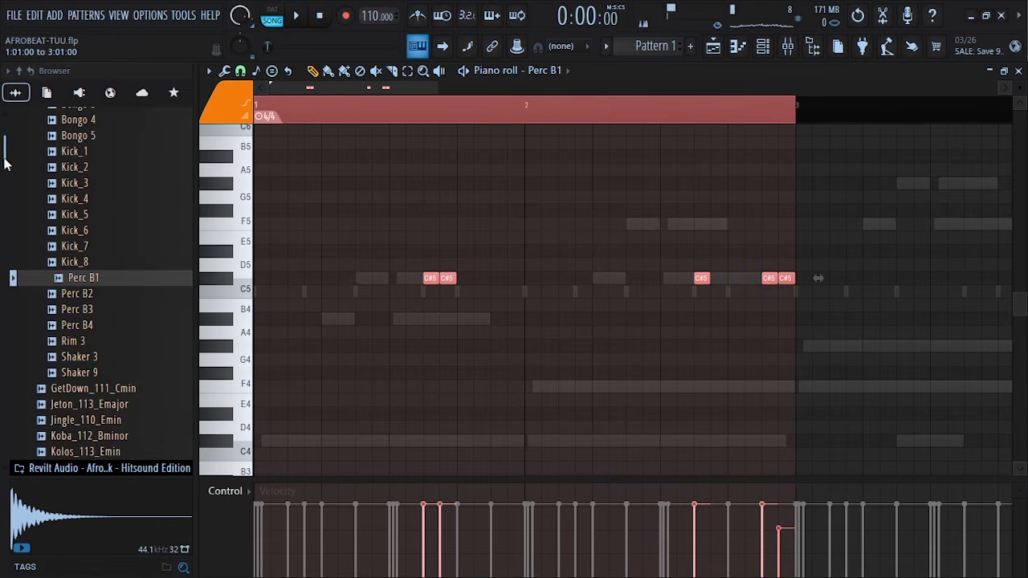
{"action": "key", "text": "ctrl+b"}
{"action": "key", "text": "ctrl+b"}
{"action": "key", "text": "ctrl+b"}
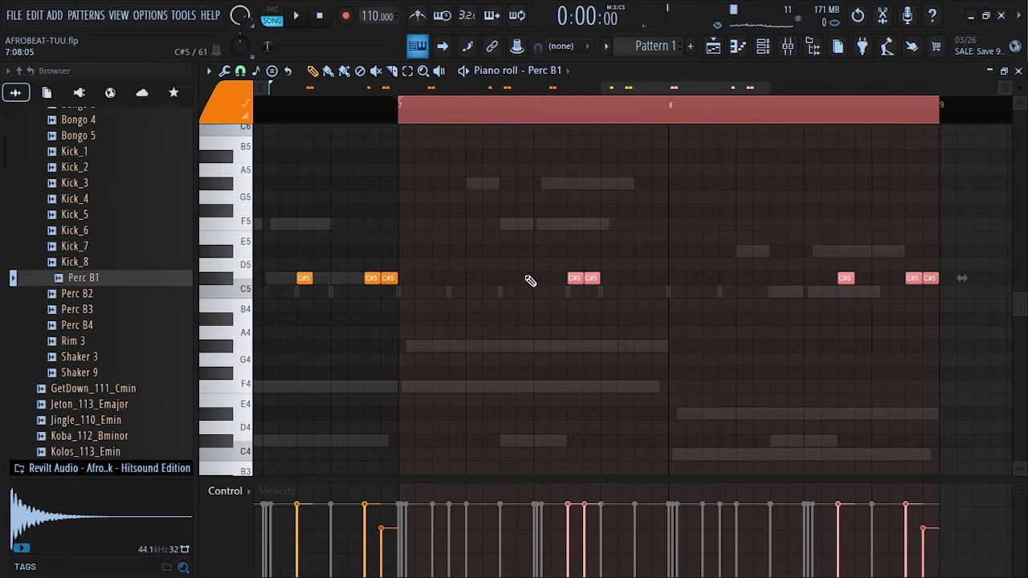
{"action": "left_click_drag", "start_coordinate": [605, 84], "coordinate": [78, 55]}
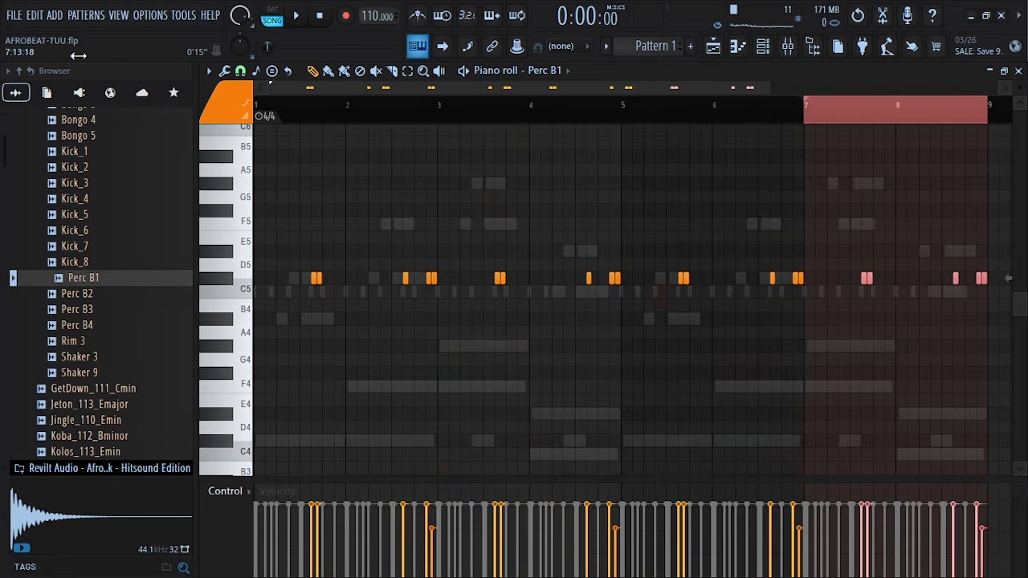
Step: Raise all Perc B3 notes one octave to C#5 and play the eight bars to check them
{"action": "left_click", "coordinate": [776, 46]}
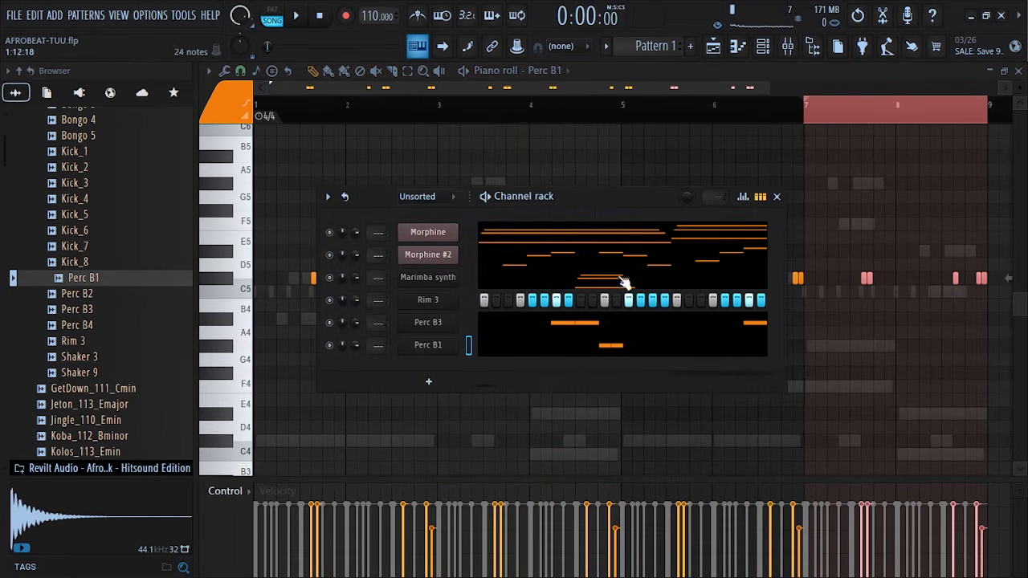
{"action": "left_click", "coordinate": [554, 329]}
{"action": "scroll", "coordinate": [631, 325], "scroll_direction": "down", "scroll_amount": 3}
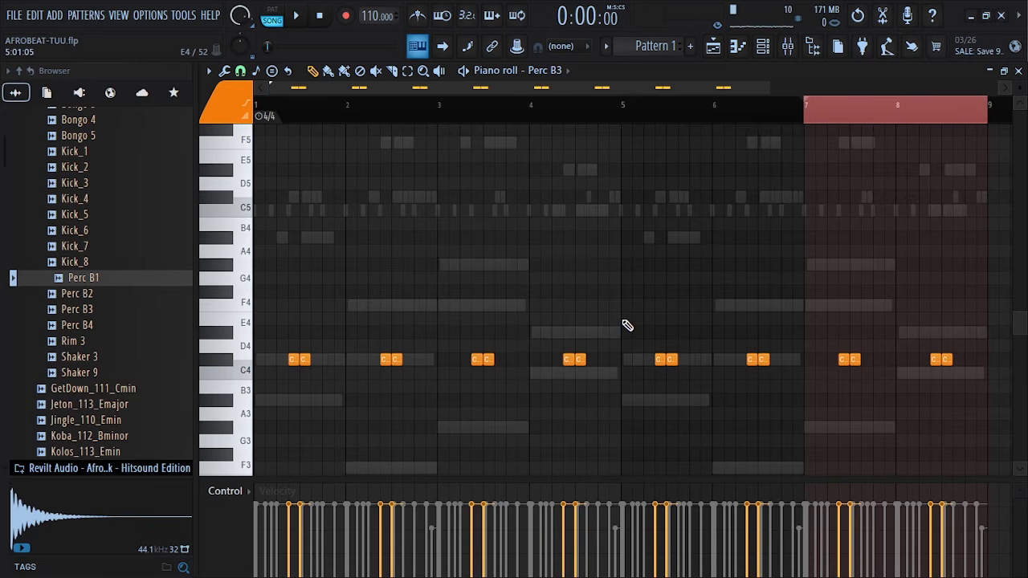
{"action": "key", "text": "ctrl+Up"}
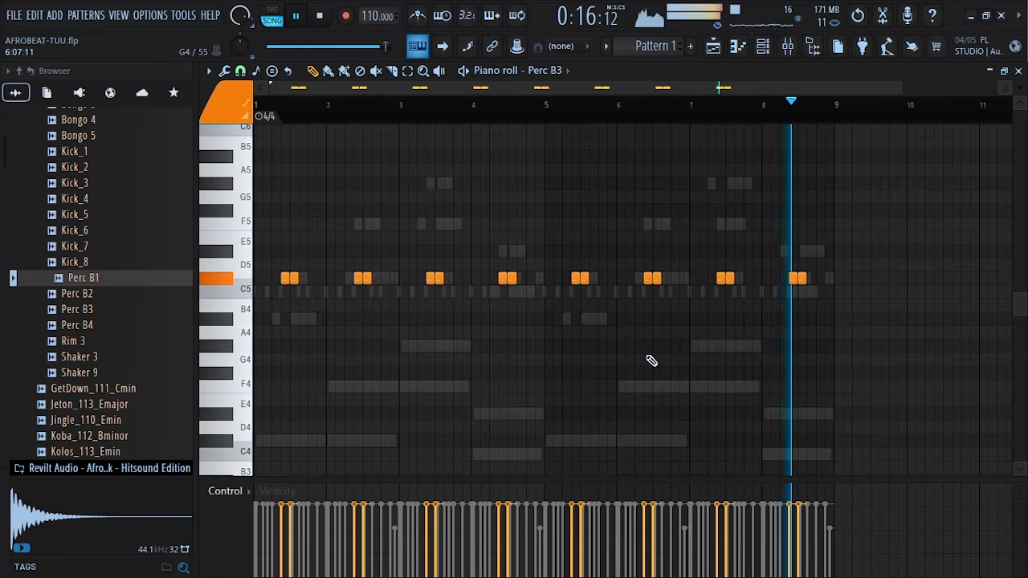
{"action": "key", "text": "space"}
Step: Show the channel rack and audition the kick one-shots from Kick_1 to Kick_7 to compare their sound
{"action": "left_click", "coordinate": [762, 46]}
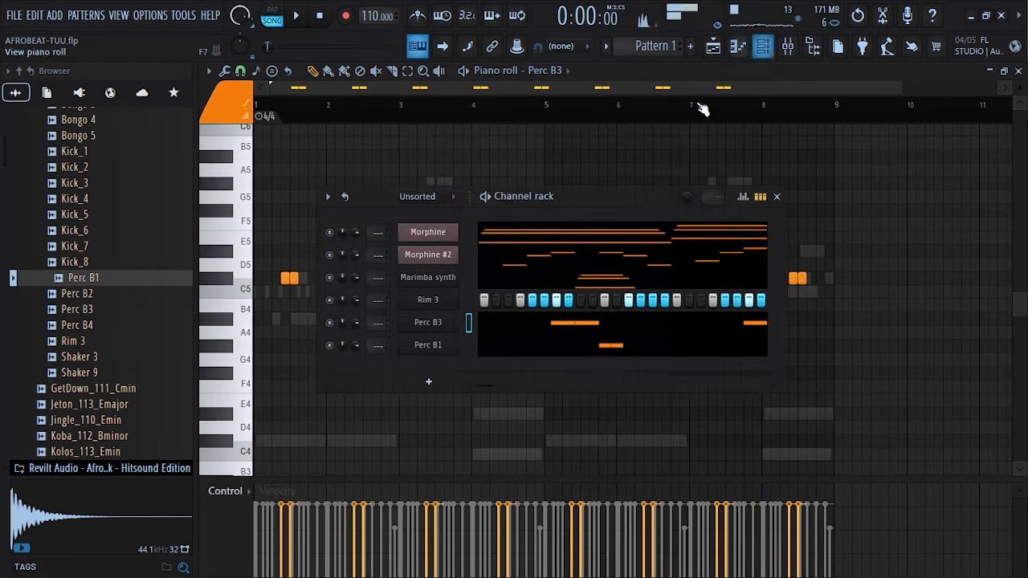
{"action": "left_click", "coordinate": [75, 249]}
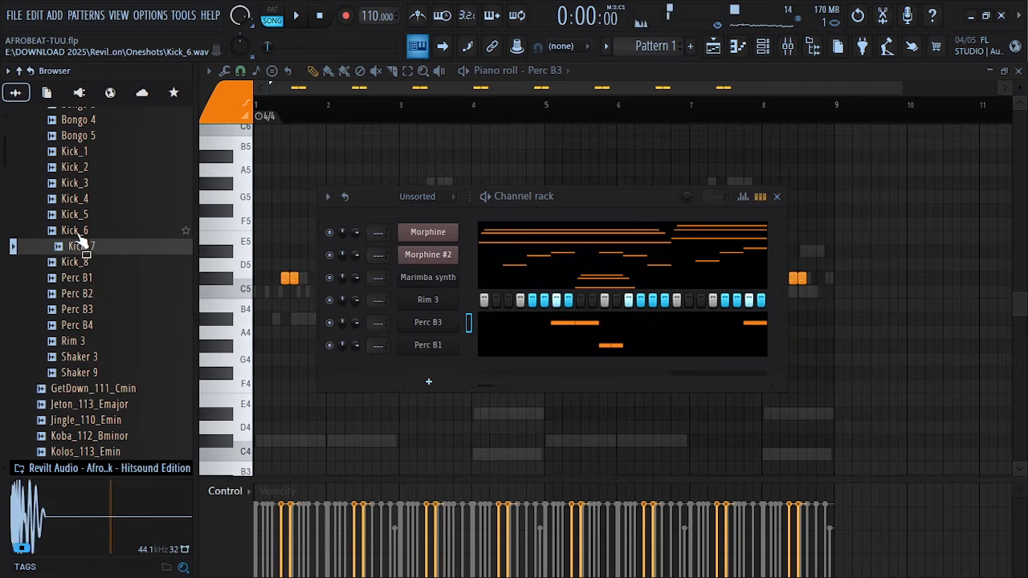
{"action": "left_click", "coordinate": [82, 233]}
{"action": "left_click", "coordinate": [82, 218]}
{"action": "left_click", "coordinate": [82, 202]}
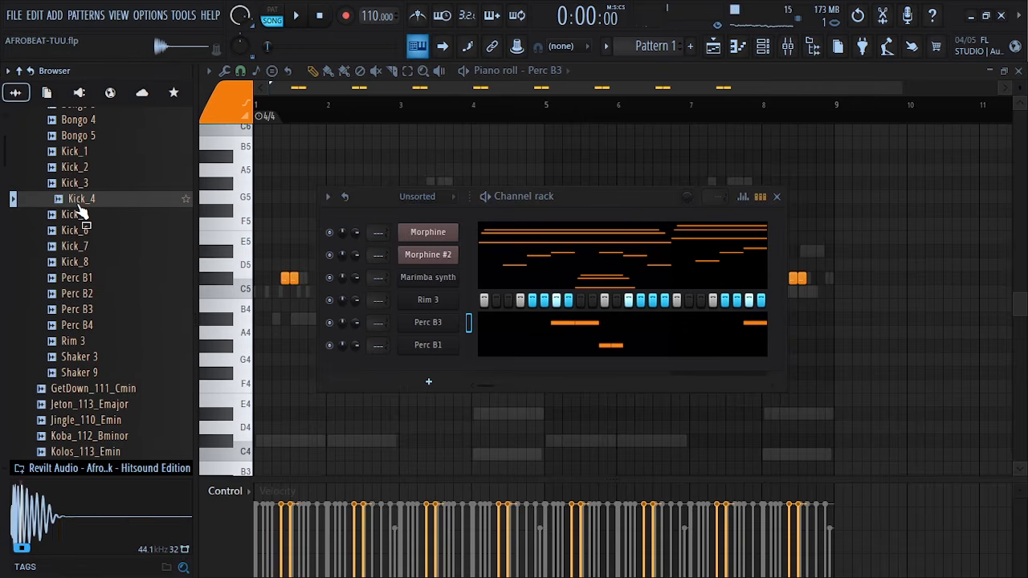
{"action": "left_click", "coordinate": [81, 186]}
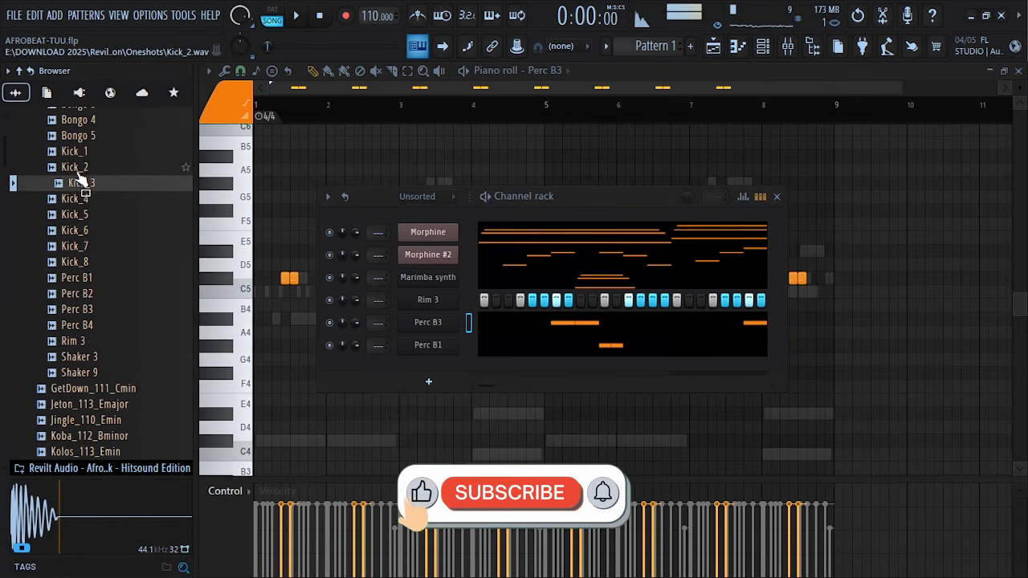
{"action": "left_click", "coordinate": [81, 170]}
{"action": "left_click", "coordinate": [78, 156]}
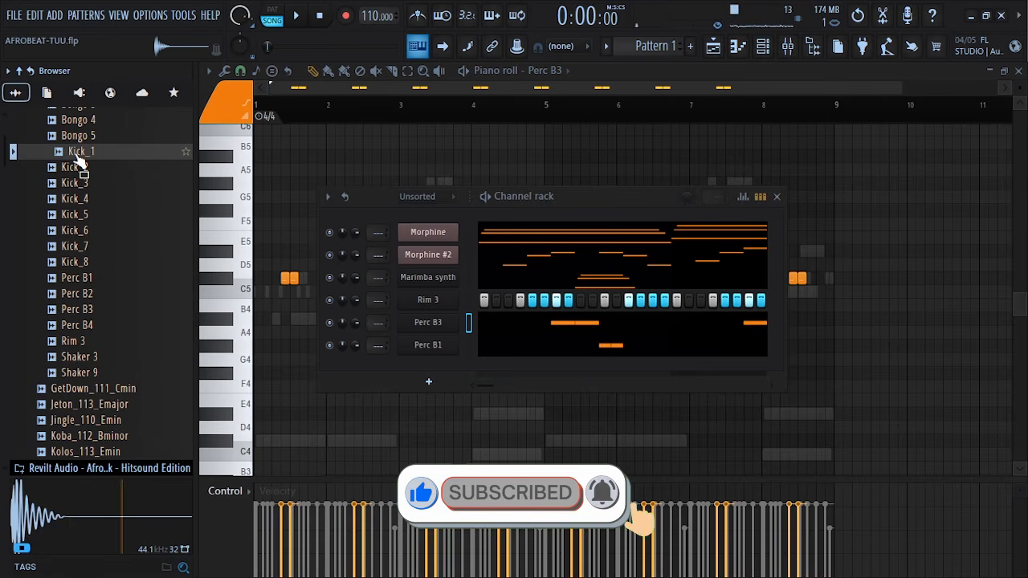
{"action": "left_click", "coordinate": [81, 184]}
{"action": "left_click", "coordinate": [80, 201]}
{"action": "left_click", "coordinate": [80, 217]}
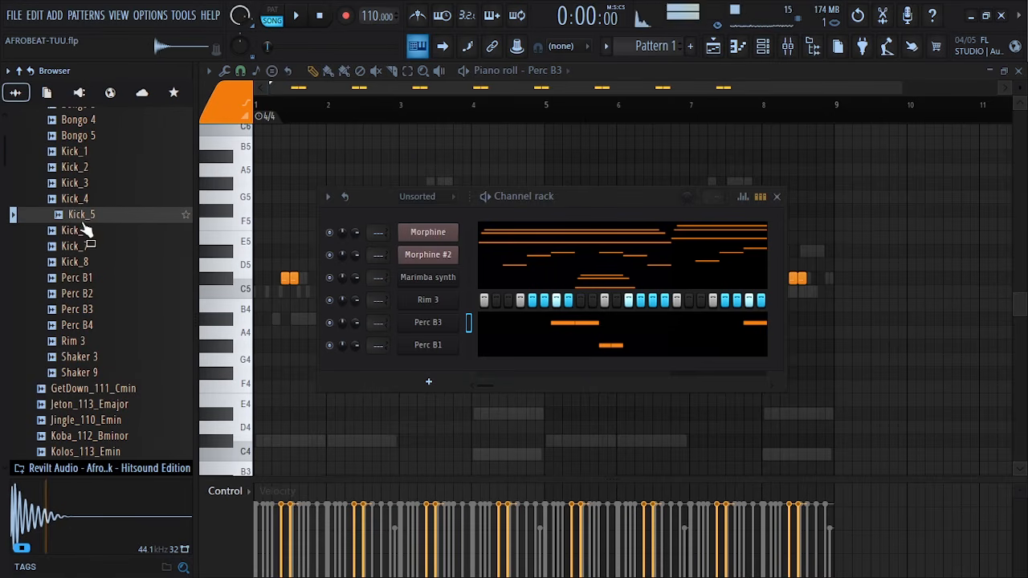
Step: Load Kick_5 as a new channel and fill its pattern with a hit on each 4 steps
{"action": "left_click_drag", "start_coordinate": [85, 230], "coordinate": [432, 367]}
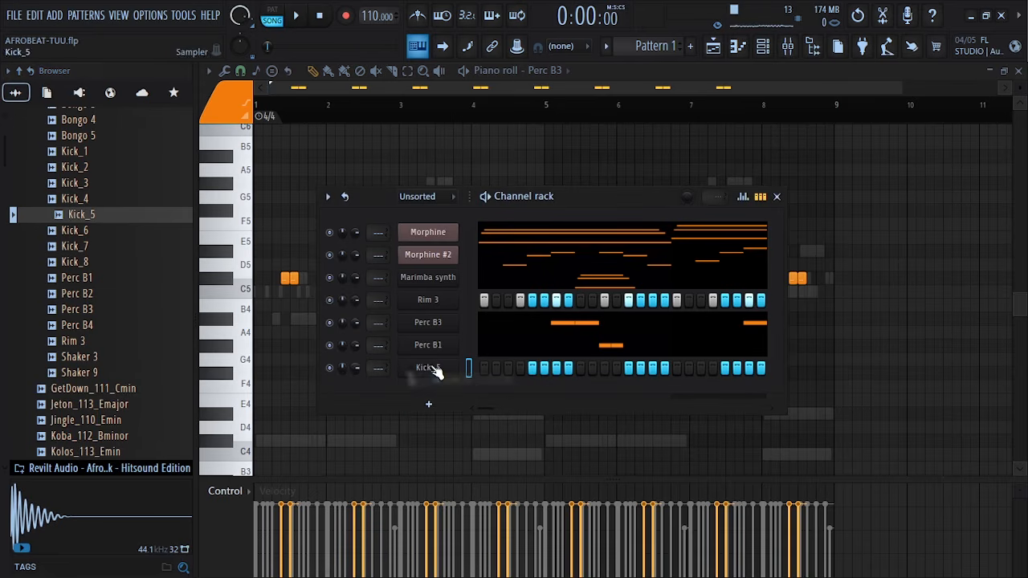
{"action": "right_click", "coordinate": [434, 368]}
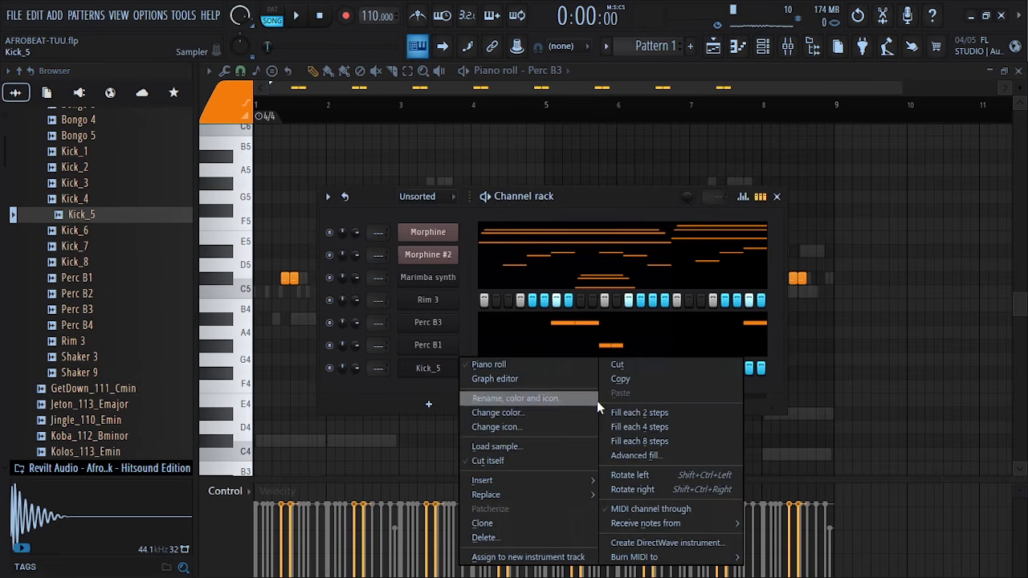
{"action": "left_click", "coordinate": [652, 426]}
Step: Hide the browser and route all seven selected channels to consecutive mixer tracks, starting at Insert 1
{"action": "key", "text": "alt+F8"}
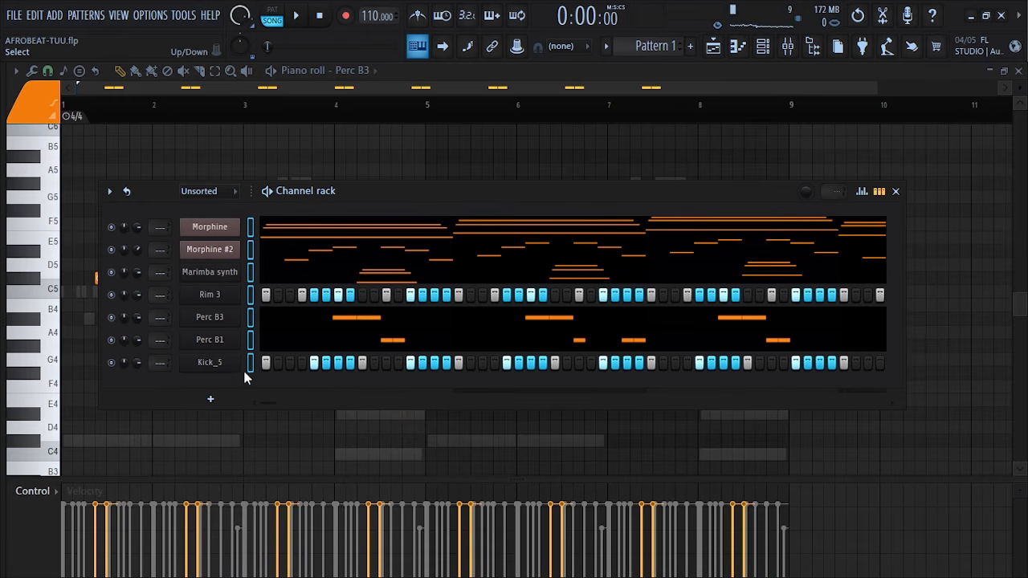
{"action": "left_click", "coordinate": [789, 47]}
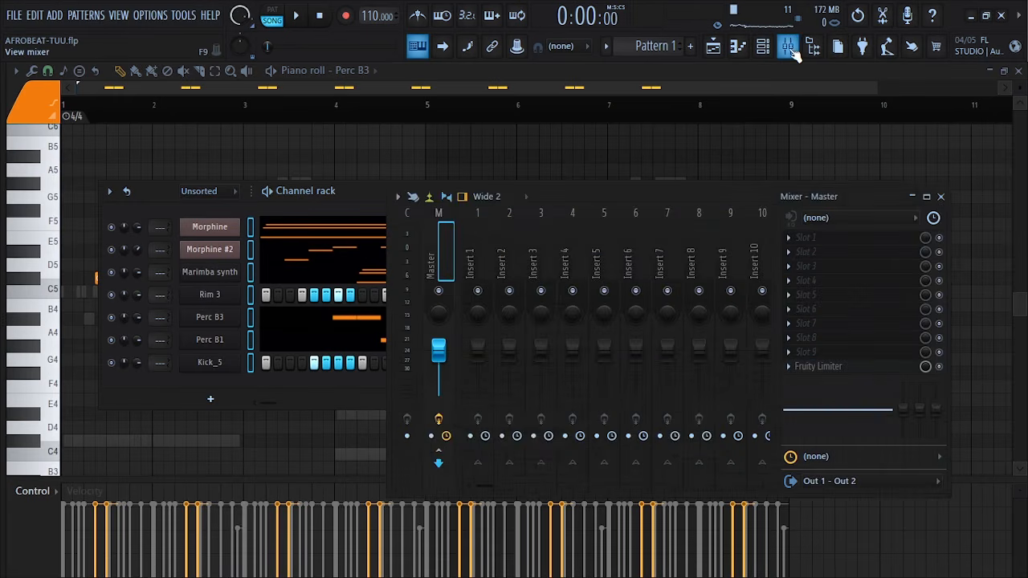
{"action": "left_click", "coordinate": [484, 248]}
{"action": "right_click", "coordinate": [480, 252]}
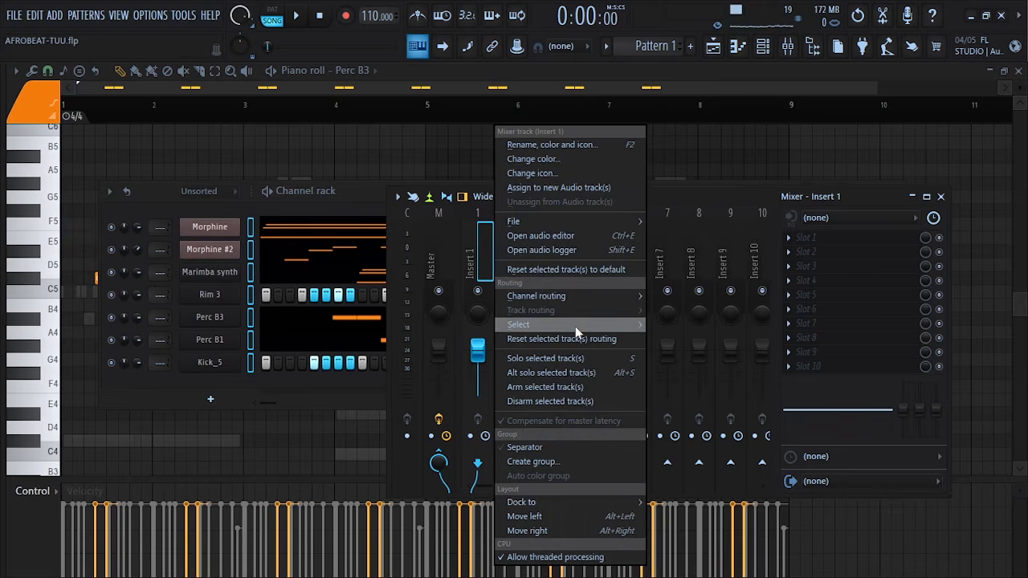
{"action": "mouse_move", "coordinate": [568, 297]}
{"action": "left_click", "coordinate": [705, 310]}
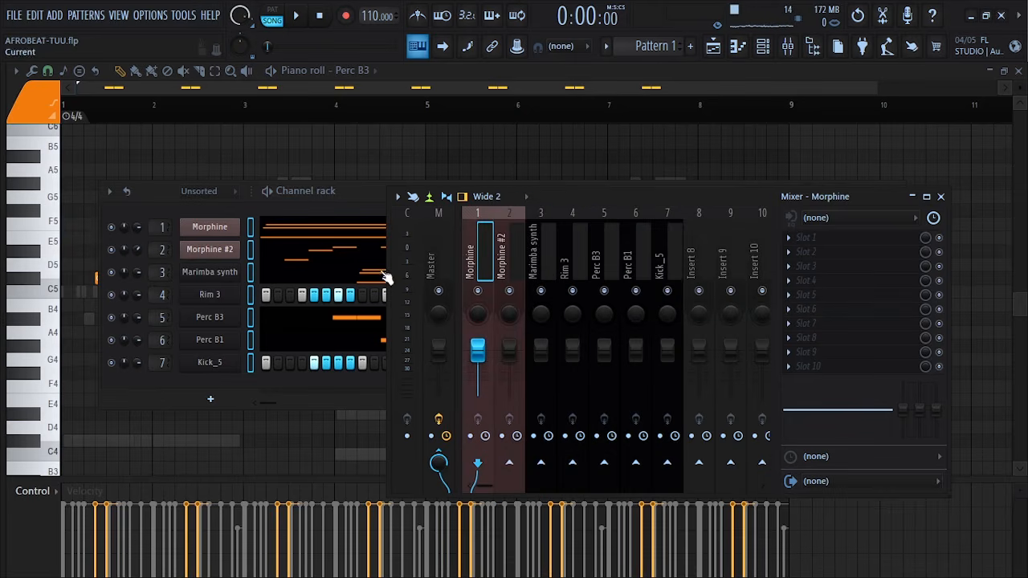
Step: Solo the Morphine #2 mixer track, select it and listen to it on its own
{"action": "left_click", "coordinate": [251, 257]}
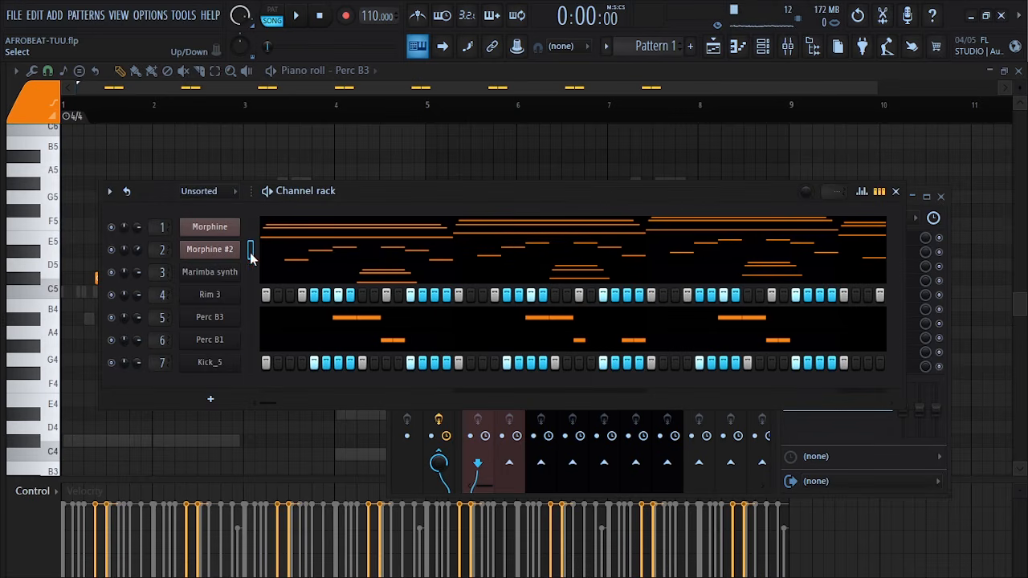
{"action": "left_click", "coordinate": [799, 48]}
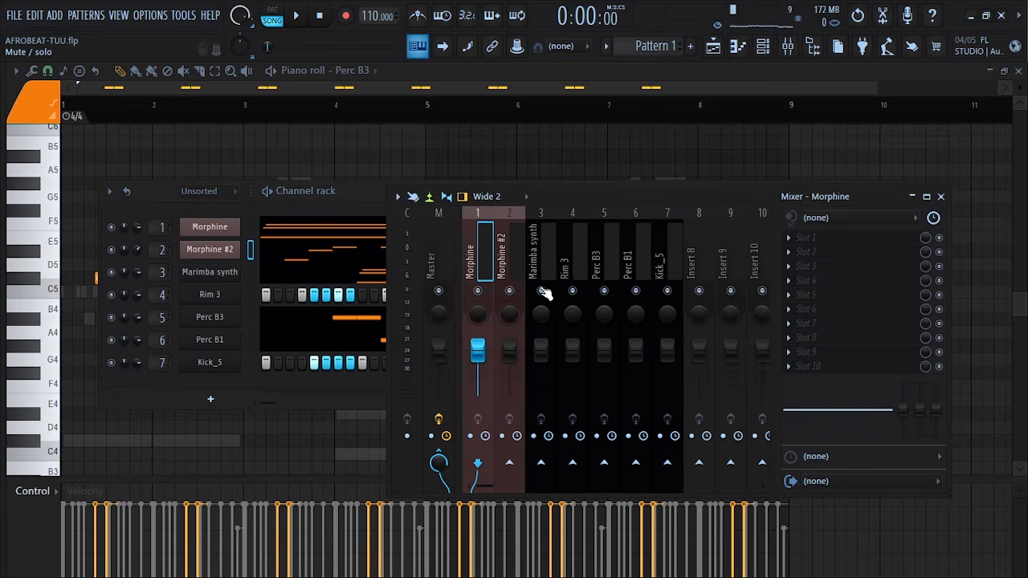
{"action": "right_click", "coordinate": [514, 292]}
{"action": "key", "text": "space"}
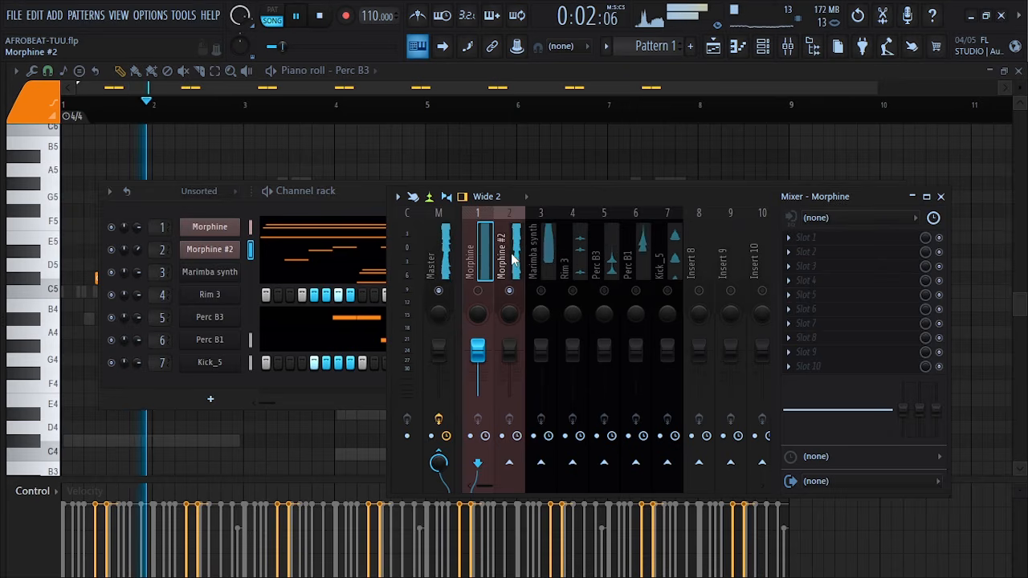
{"action": "key", "text": "space"}
{"action": "left_click", "coordinate": [511, 273]}
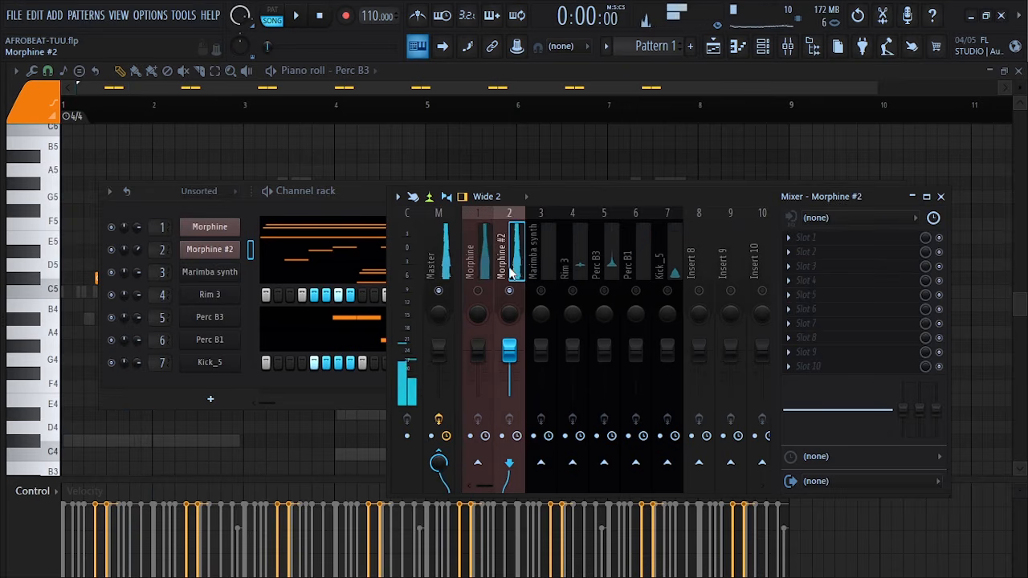
{"action": "key", "text": "space"}
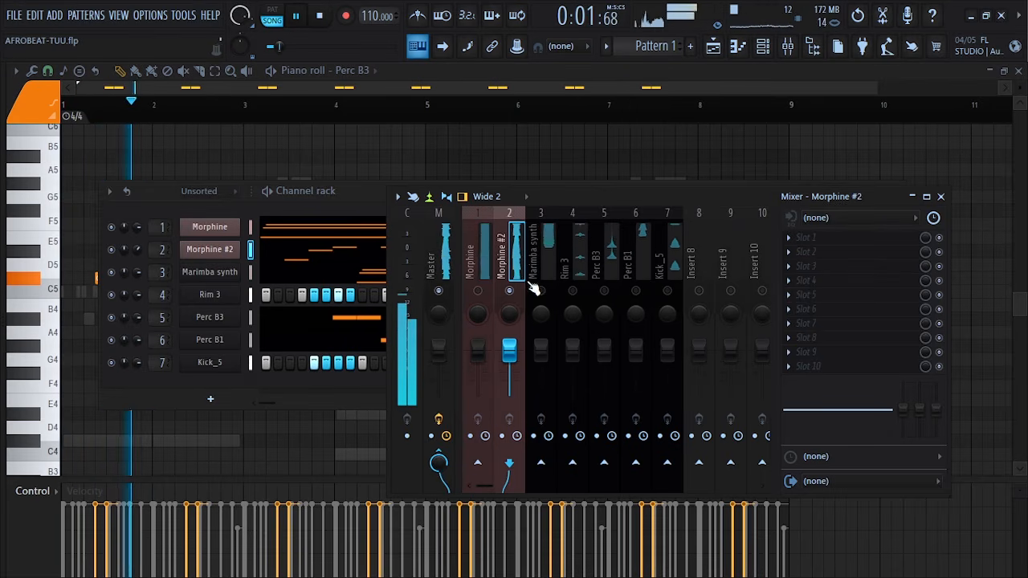
{"action": "key", "text": "space"}
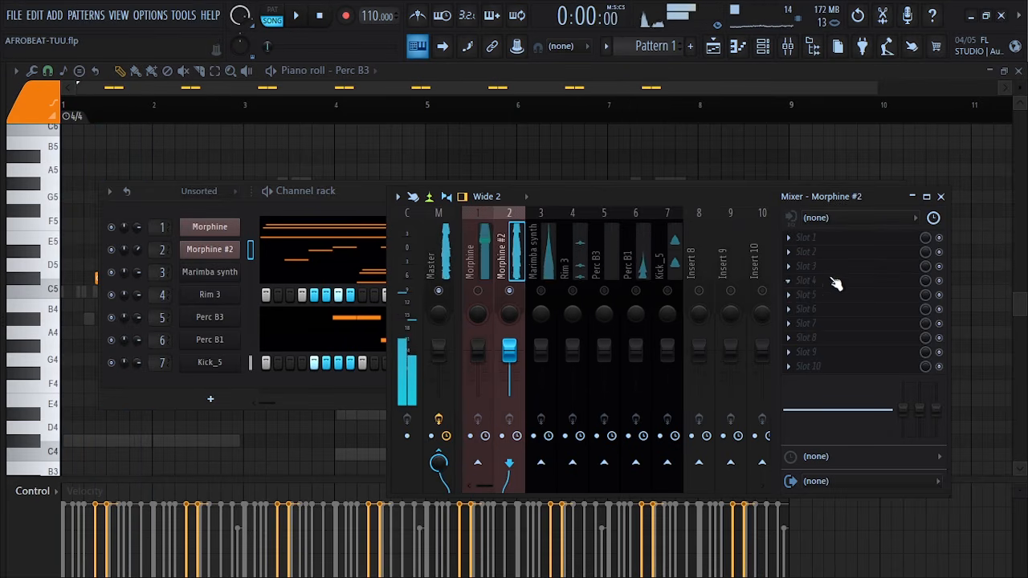
Step: Load the HalfTime effect in slot 1 of the Morphine #2 mixer track and move its window clear for editing
{"action": "left_click", "coordinate": [791, 243]}
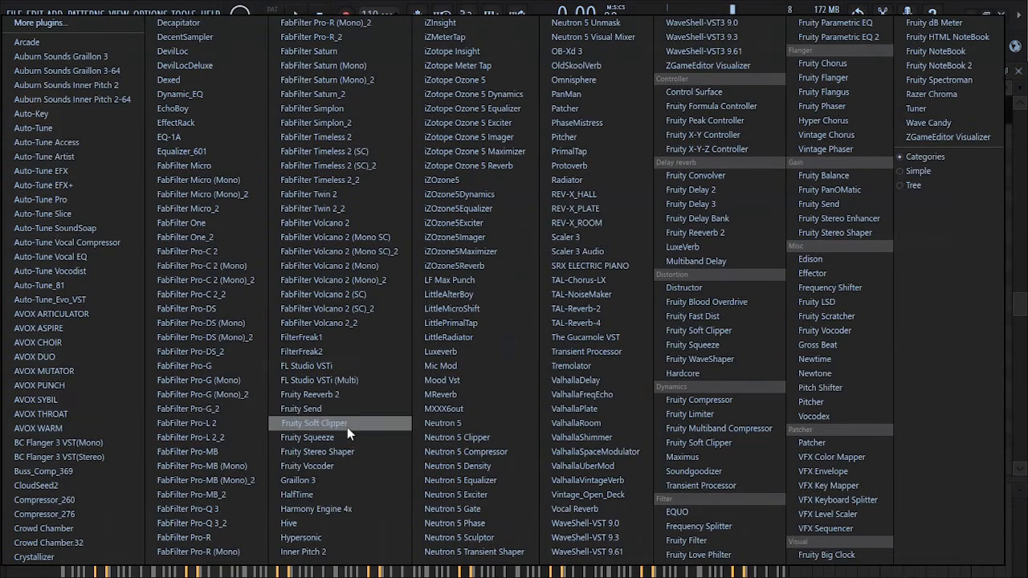
{"action": "left_click", "coordinate": [318, 496]}
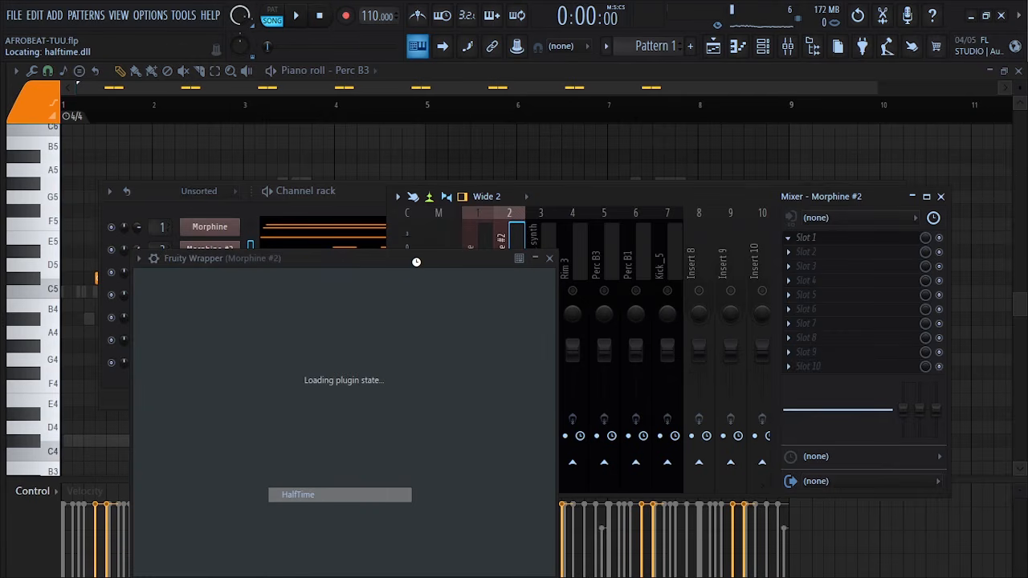
{"action": "left_click_drag", "start_coordinate": [367, 262], "coordinate": [569, 137]}
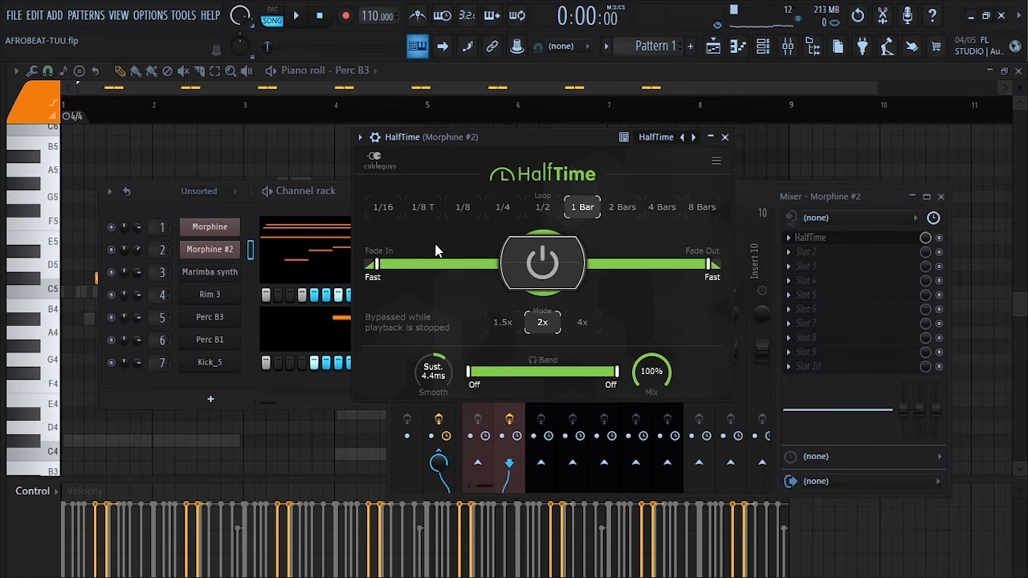
Step: During playback, try HalfTime loop lengths of 1/16 and 1/8 T, and set the loop to 1/4
{"action": "key", "text": "space"}
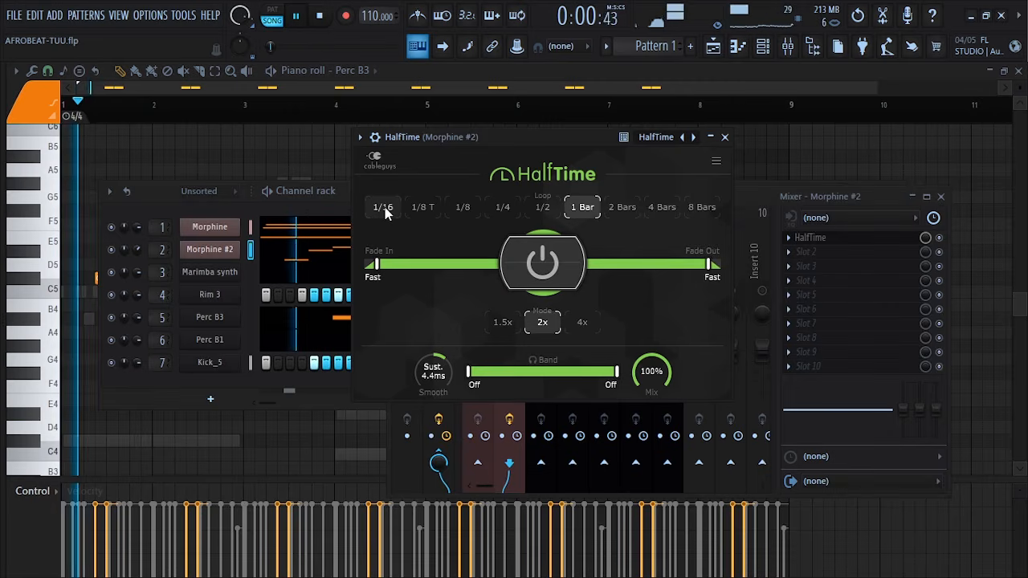
{"action": "left_click", "coordinate": [383, 208]}
{"action": "left_click", "coordinate": [422, 209]}
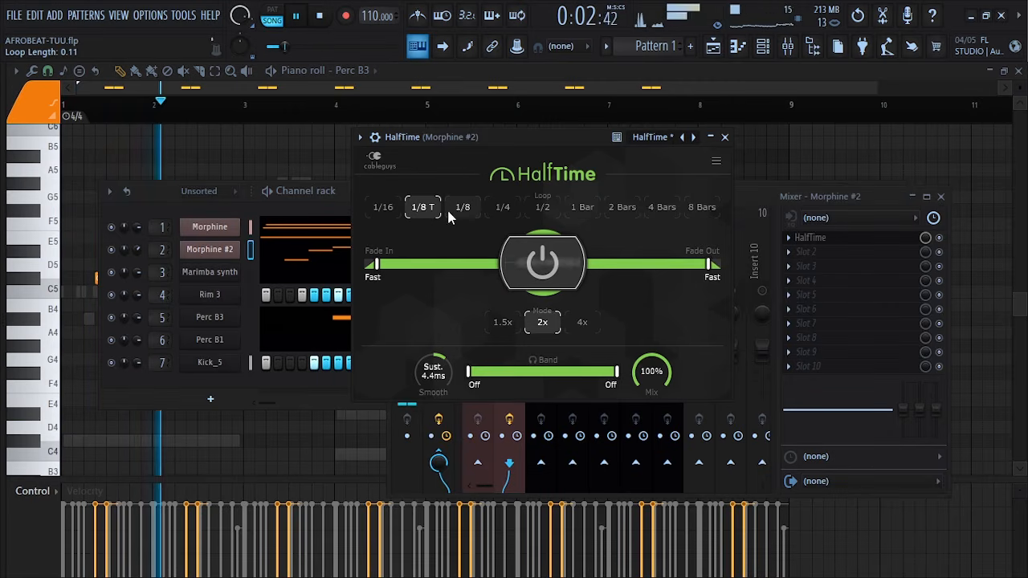
{"action": "left_click", "coordinate": [500, 208]}
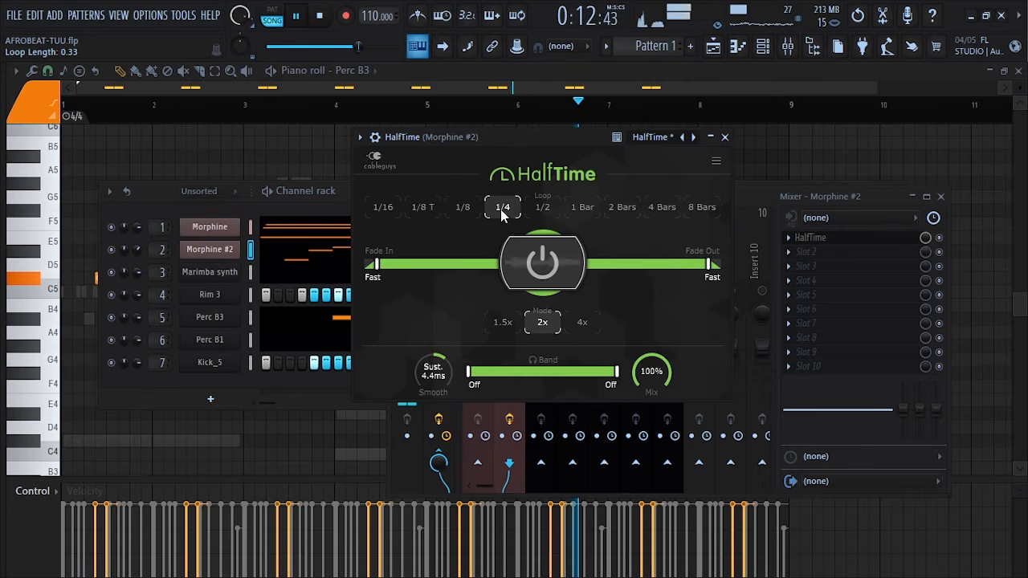
Step: During playback, try HalfTime loop lengths of 1/2, 1 Bar, 2 Bars and 4 Bars on Morphine #2
{"action": "left_click", "coordinate": [542, 210]}
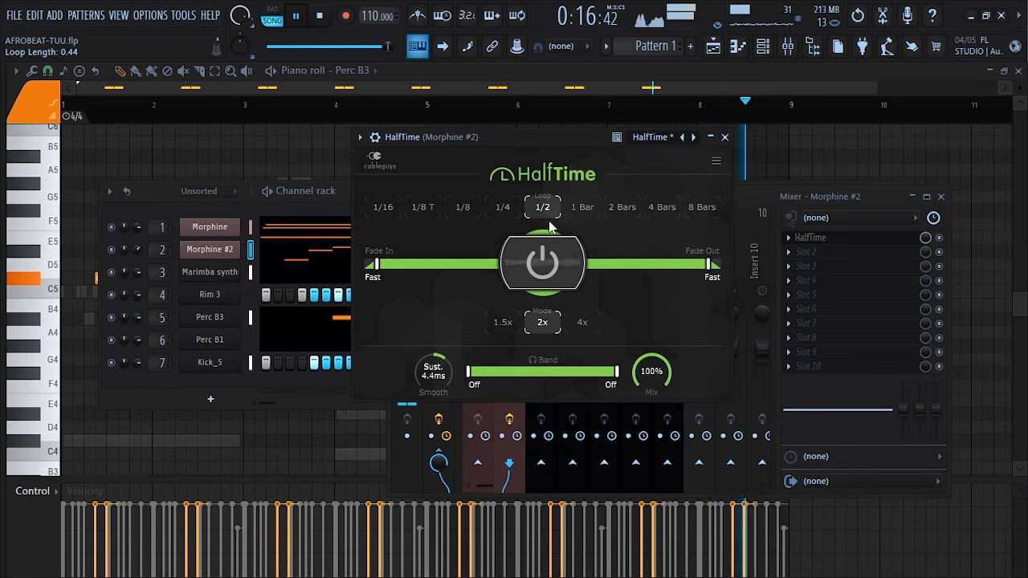
{"action": "left_click", "coordinate": [581, 210]}
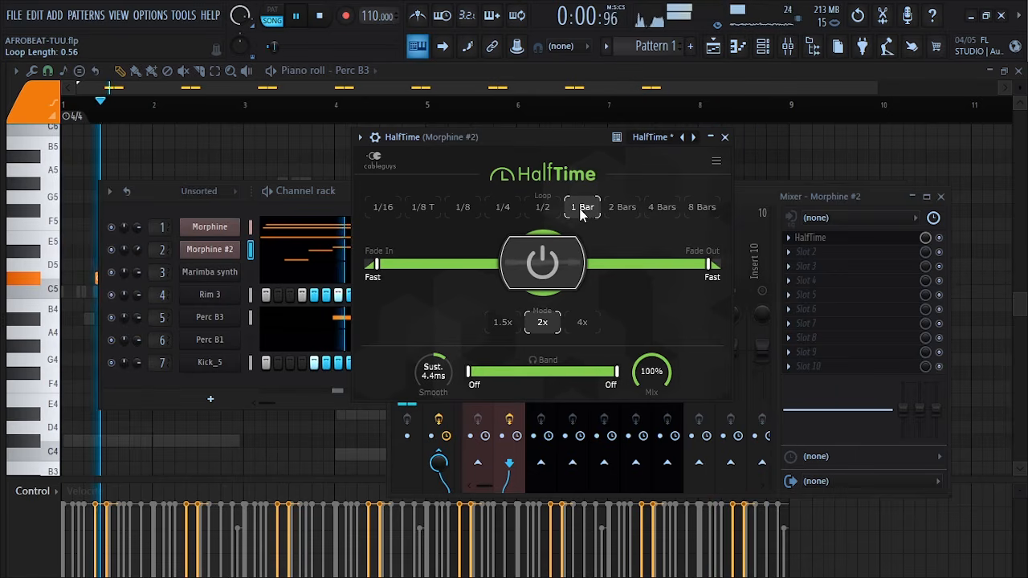
{"action": "left_click", "coordinate": [621, 214]}
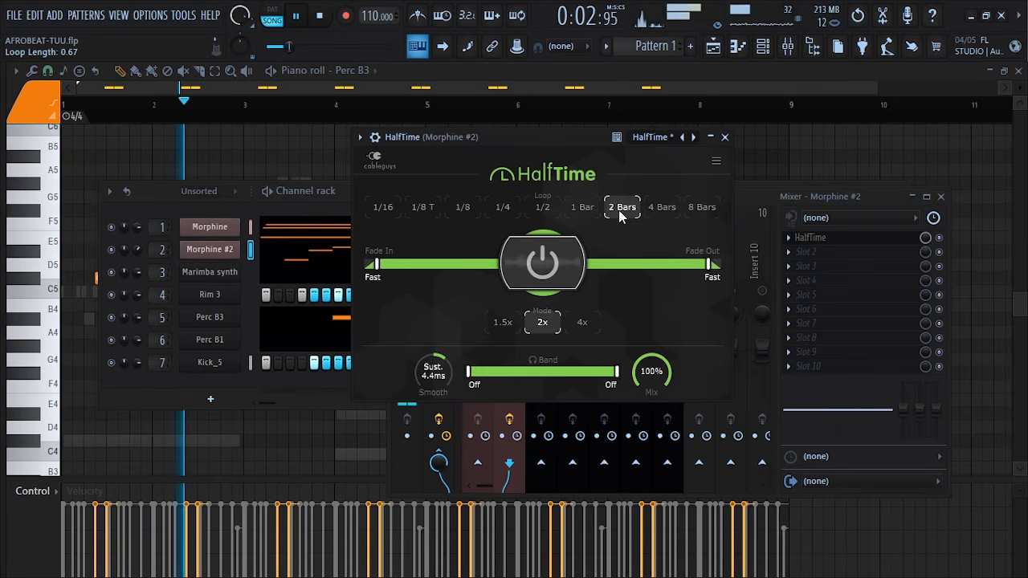
{"action": "left_click", "coordinate": [663, 210]}
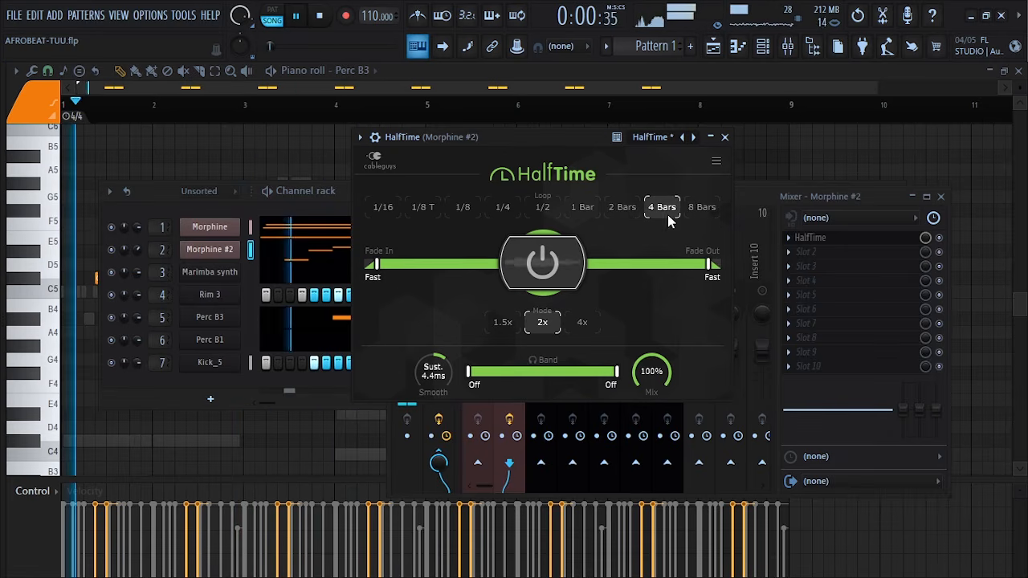
{"action": "key", "text": "space"}
Step: Compare the 1/4 loop length during playback and set the HalfTime loop to 1/8
{"action": "left_click", "coordinate": [502, 207]}
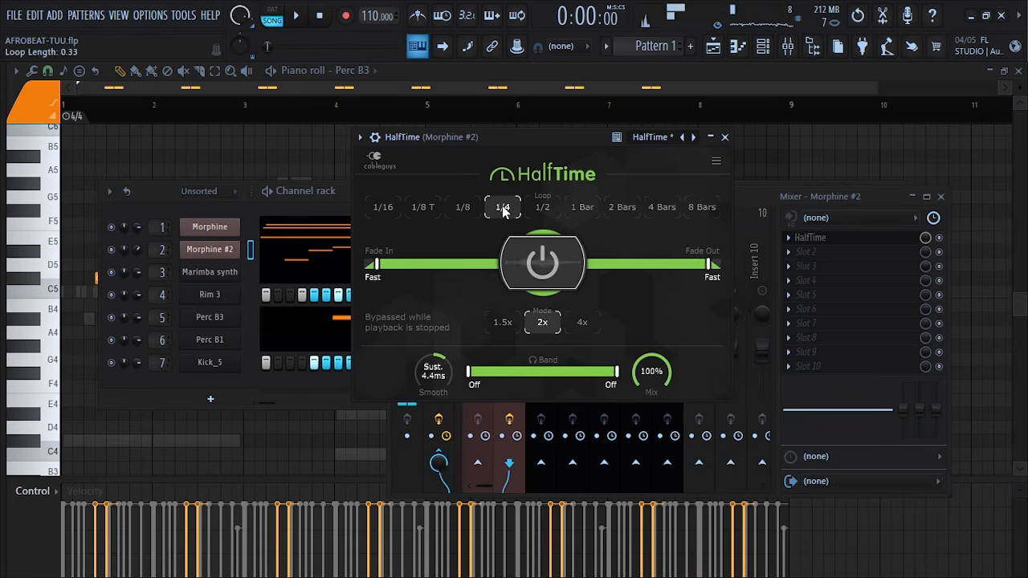
{"action": "key", "text": "space"}
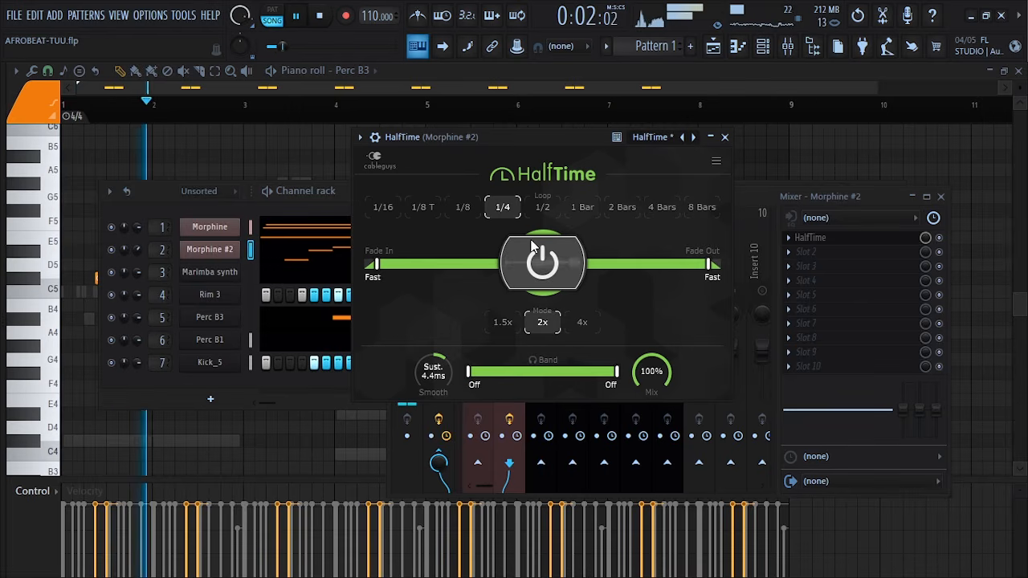
{"action": "left_click", "coordinate": [463, 208]}
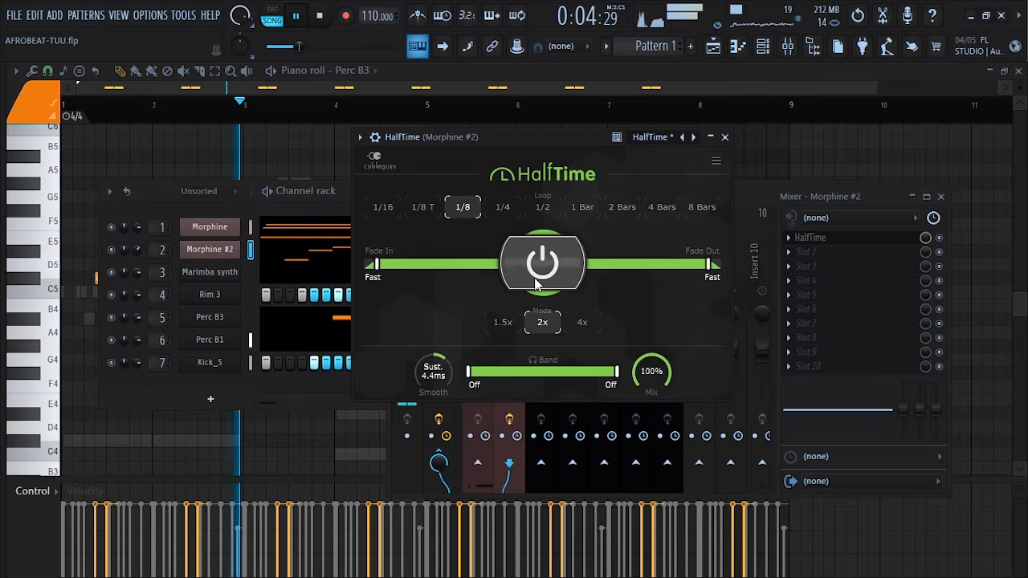
Step: Set HalfTime's fade-in to 4 Bars, fade-out to 2 Bars and smoothing to Swell 500 ms, listening to the result
{"action": "key", "text": "space"}
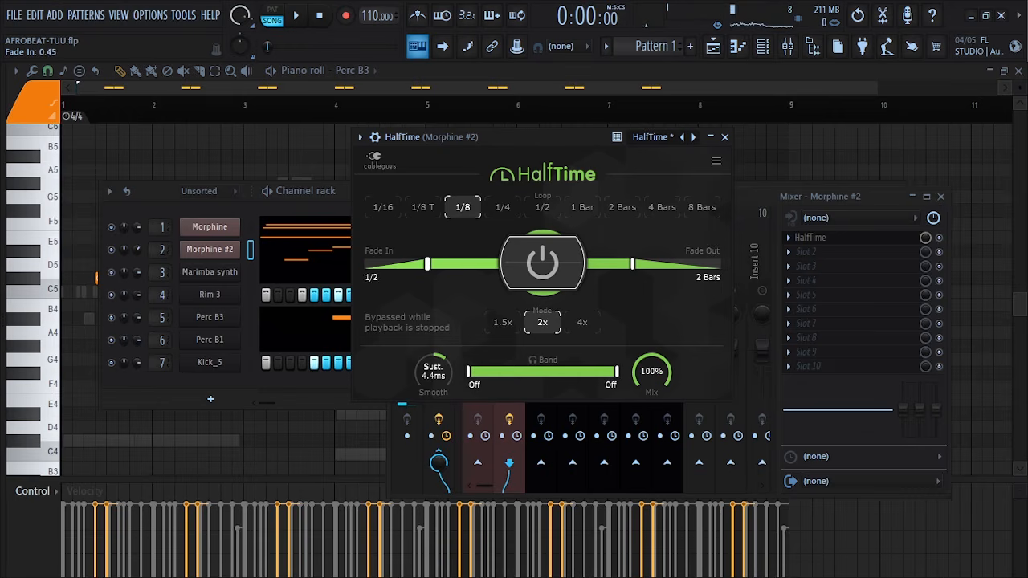
{"action": "key", "text": "space"}
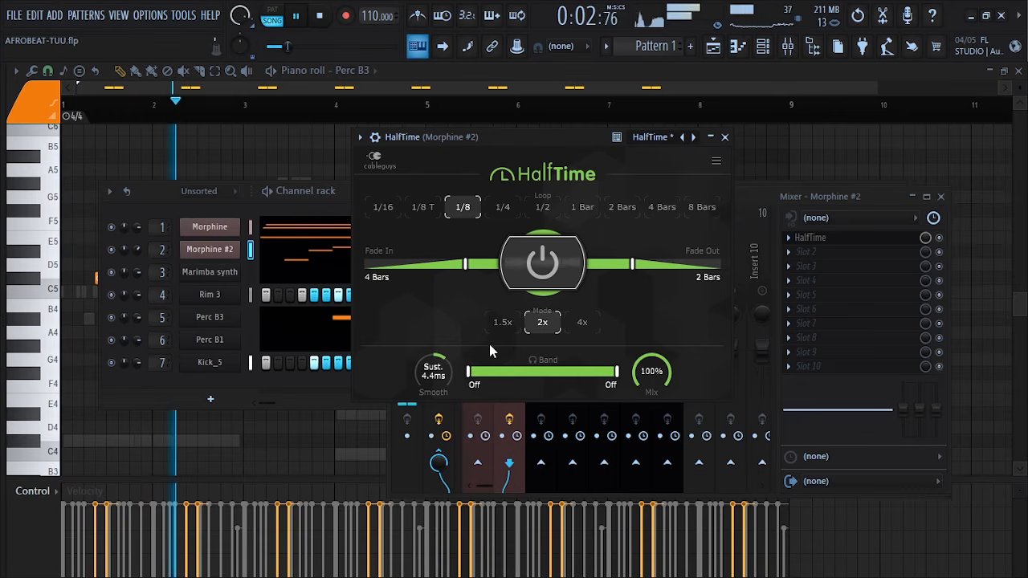
{"action": "key", "text": "space"}
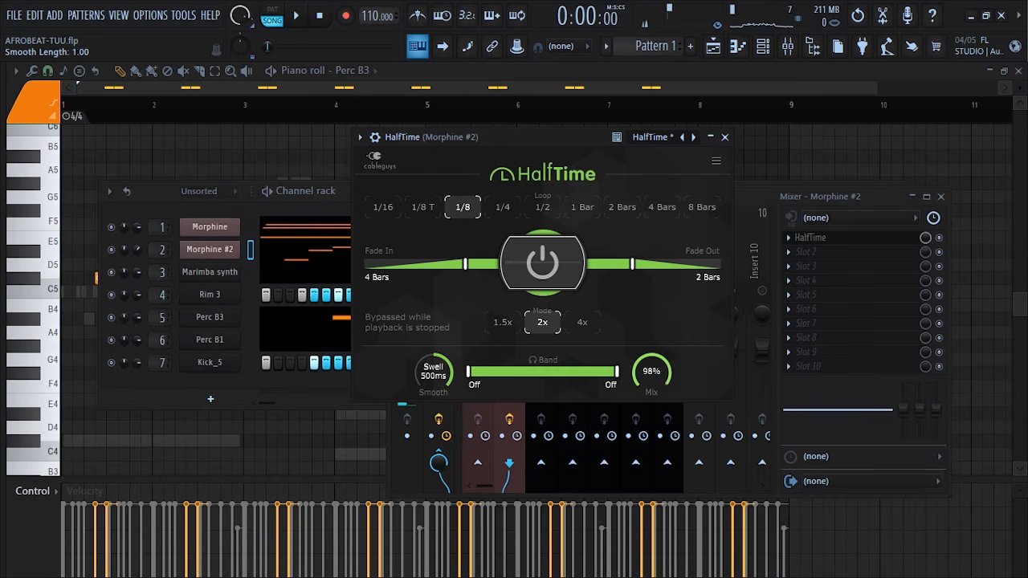
Step: Set HalfTime's mix to 65% and limit its band to 74.9 Hz–16.9 kHz while the beat plays
{"action": "key", "text": "space"}
{"action": "left_click_drag", "start_coordinate": [616, 371], "coordinate": [599, 371]}
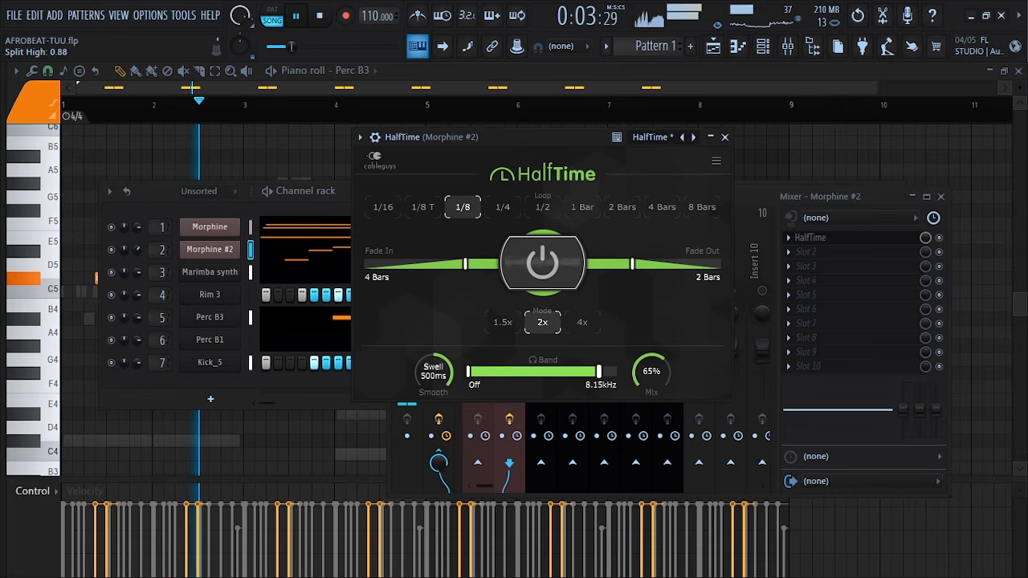
{"action": "mouse_move", "coordinate": [598, 371]}
{"action": "left_mouse_down"}
{"action": "mouse_move", "coordinate": [511, 371]}
{"action": "mouse_move", "coordinate": [615, 371]}
{"action": "left_mouse_up"}
{"action": "left_click_drag", "start_coordinate": [468, 371], "coordinate": [493, 371]}
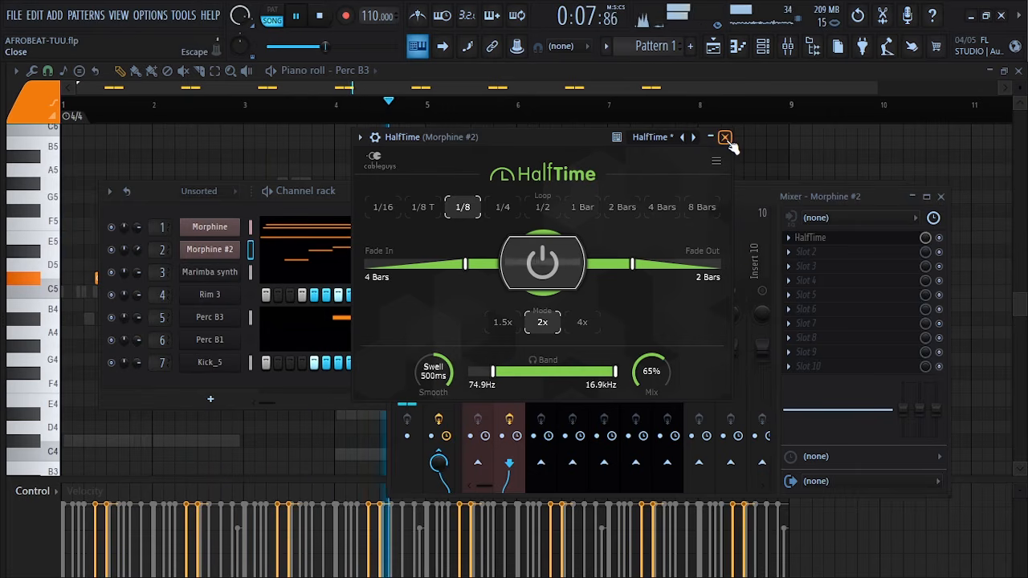
{"action": "key", "text": "space"}
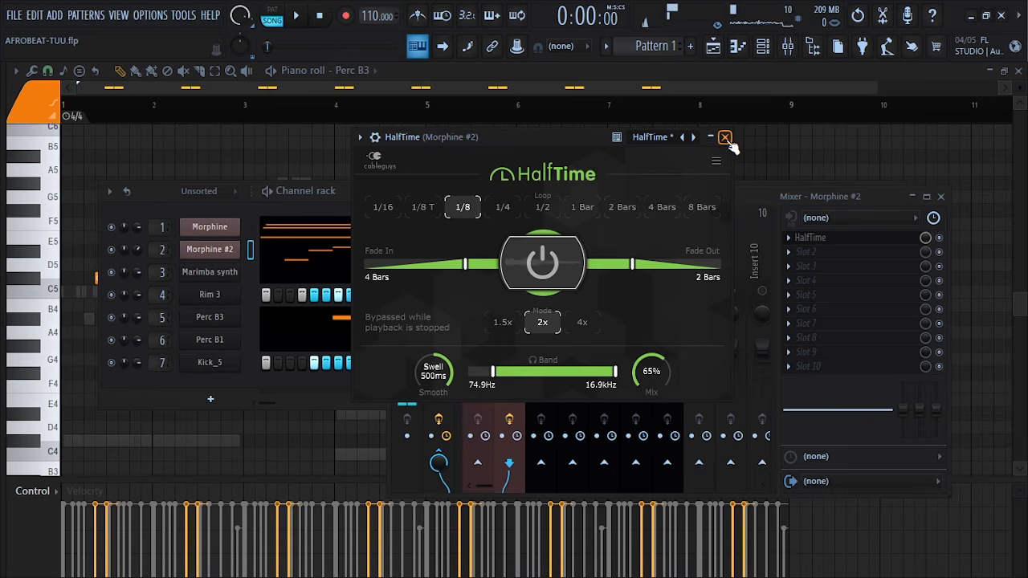
Step: Compare HalfTime's 1.5x and 4x modes during playback and return to the 2x mode
{"action": "left_click", "coordinate": [505, 333]}
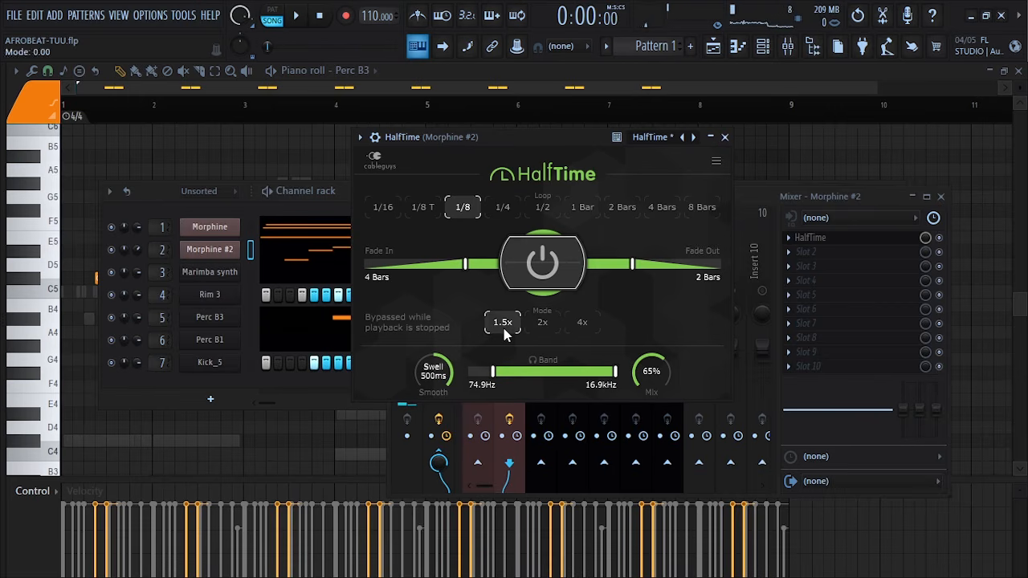
{"action": "key", "text": "space"}
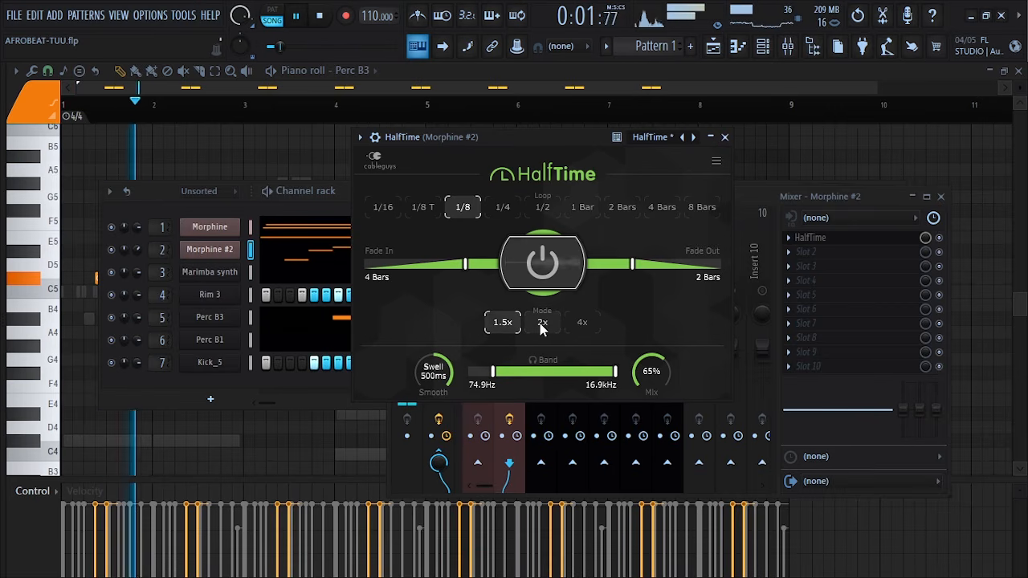
{"action": "left_click", "coordinate": [542, 325]}
{"action": "left_click", "coordinate": [579, 325]}
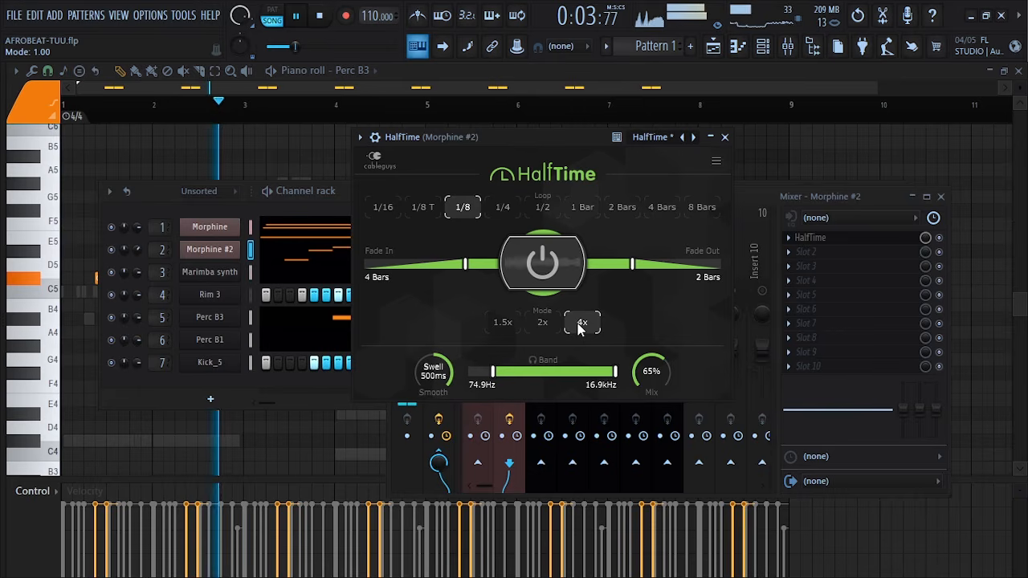
{"action": "left_click", "coordinate": [543, 325]}
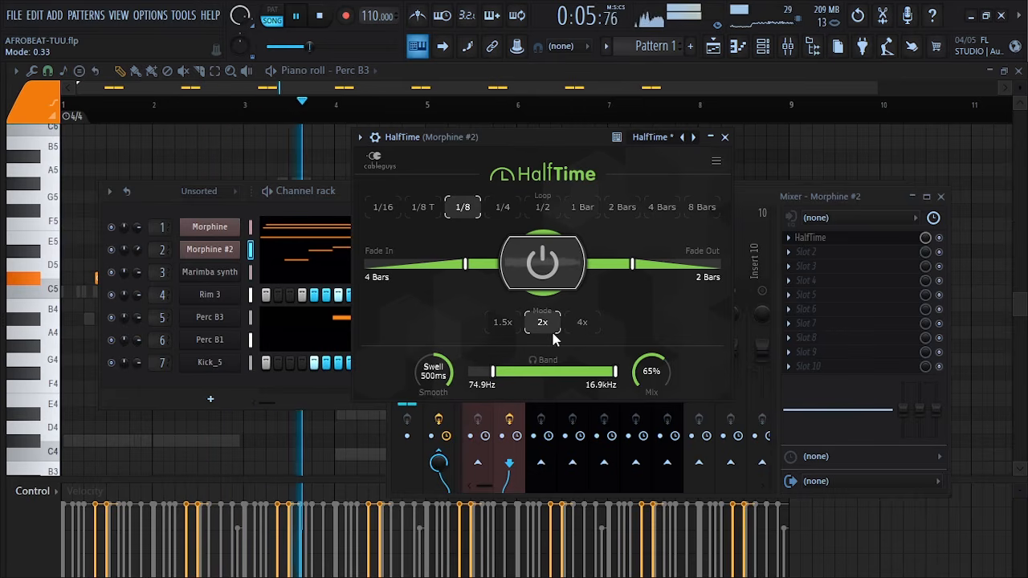
{"action": "left_click", "coordinate": [649, 138]}
{"action": "left_click", "coordinate": [564, 146]}
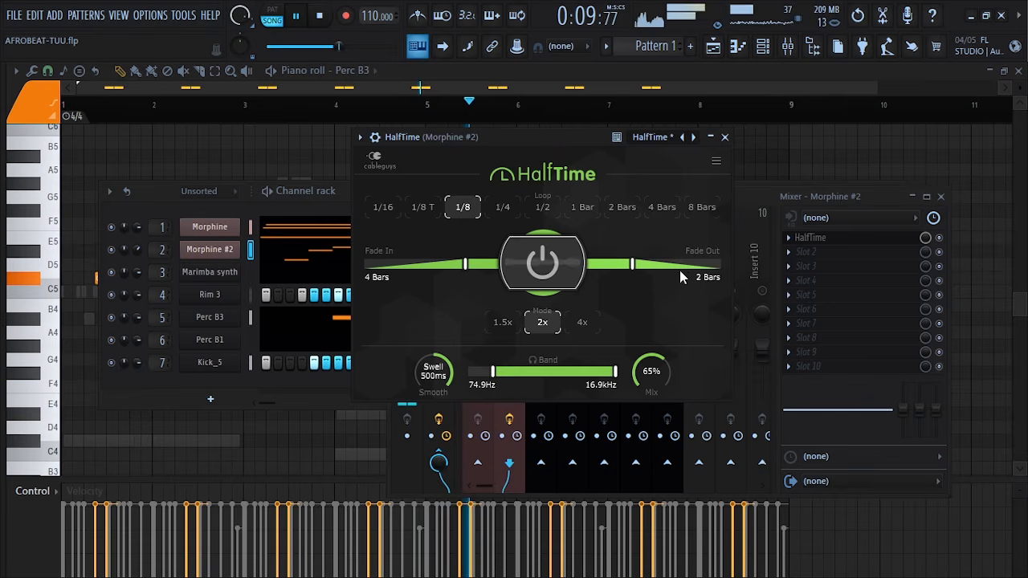
{"action": "key", "text": "space"}
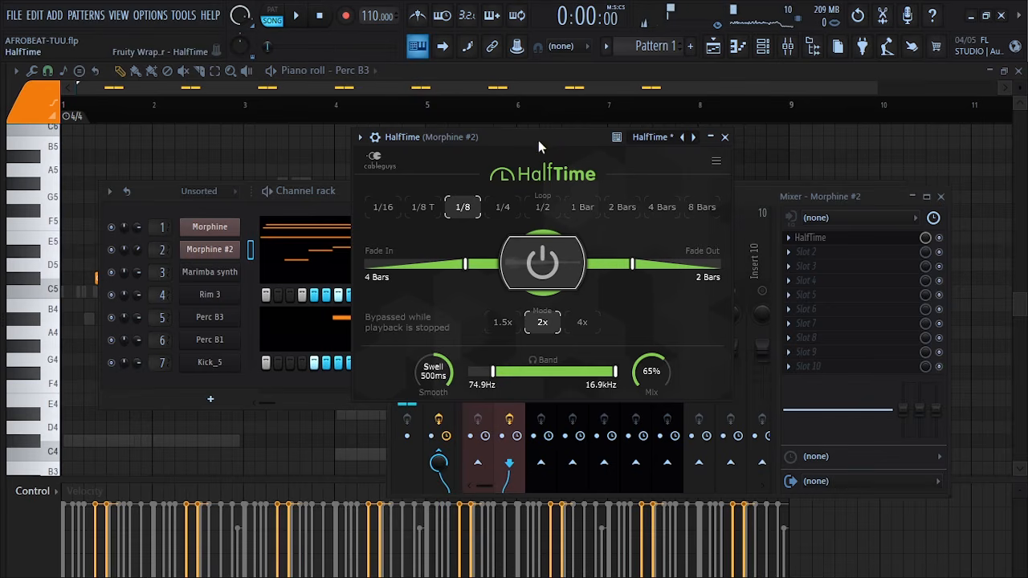
Step: Close the HalfTime window, unmute all the other mixer tracks and play the full beat
{"action": "left_click_drag", "start_coordinate": [539, 142], "coordinate": [514, 166]}
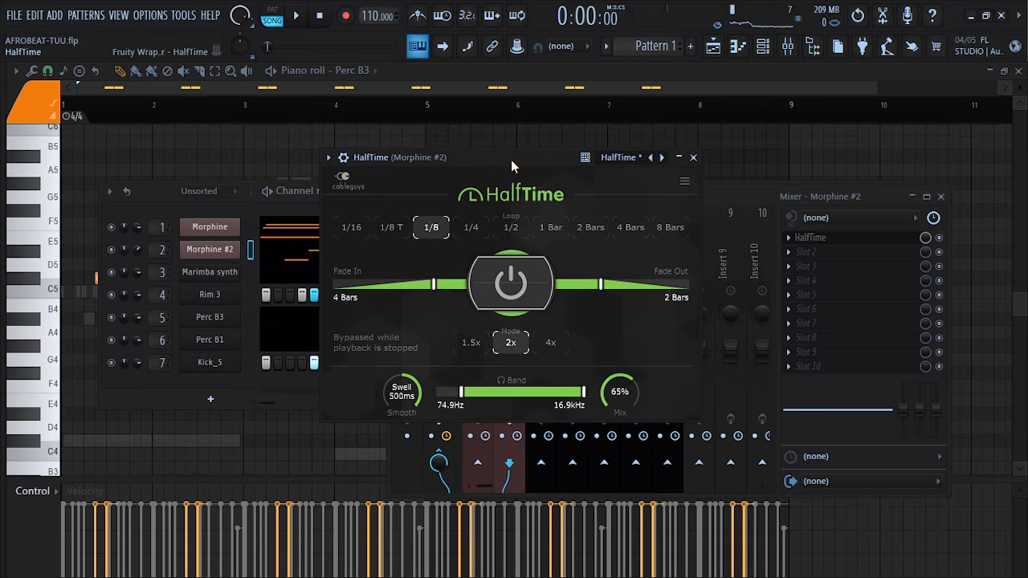
{"action": "left_click", "coordinate": [694, 159]}
{"action": "left_click", "coordinate": [788, 48]}
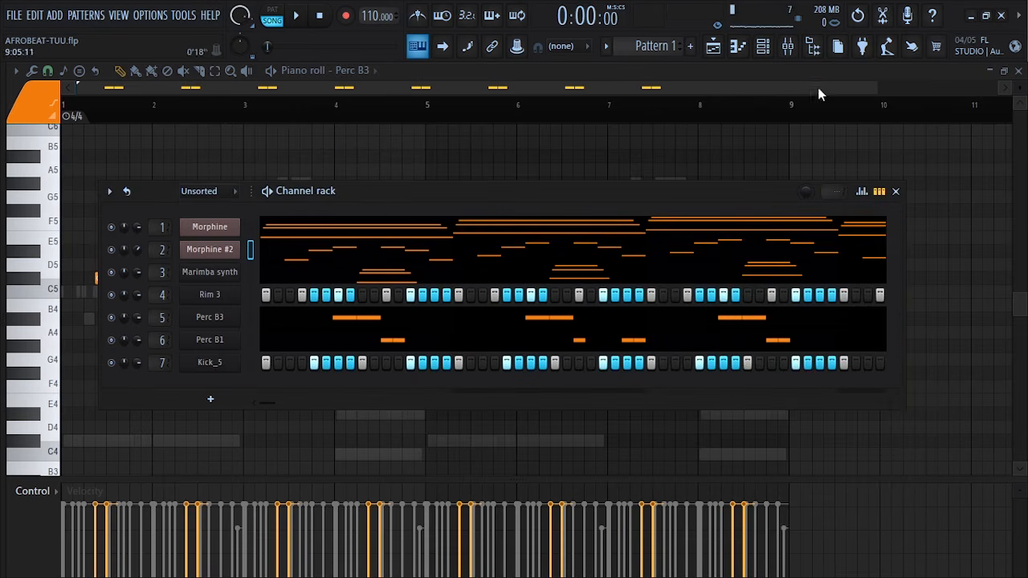
{"action": "left_click", "coordinate": [798, 49]}
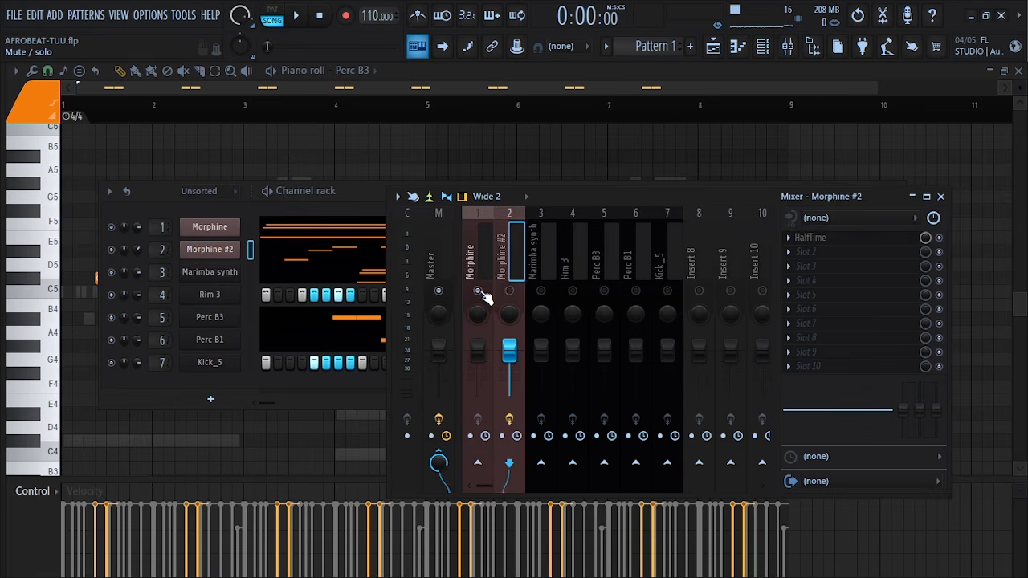
{"action": "key", "text": "space"}
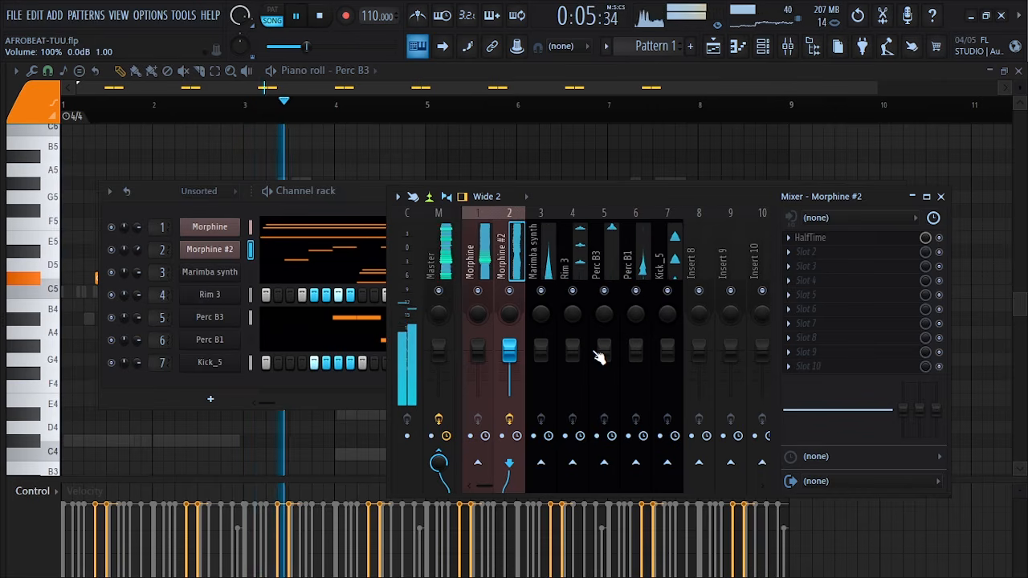
Step: Reposition the mixer, load Fruity Soft Clipper in slot 1 of the Master track and close its window
{"action": "left_click_drag", "start_coordinate": [567, 196], "coordinate": [496, 148]}
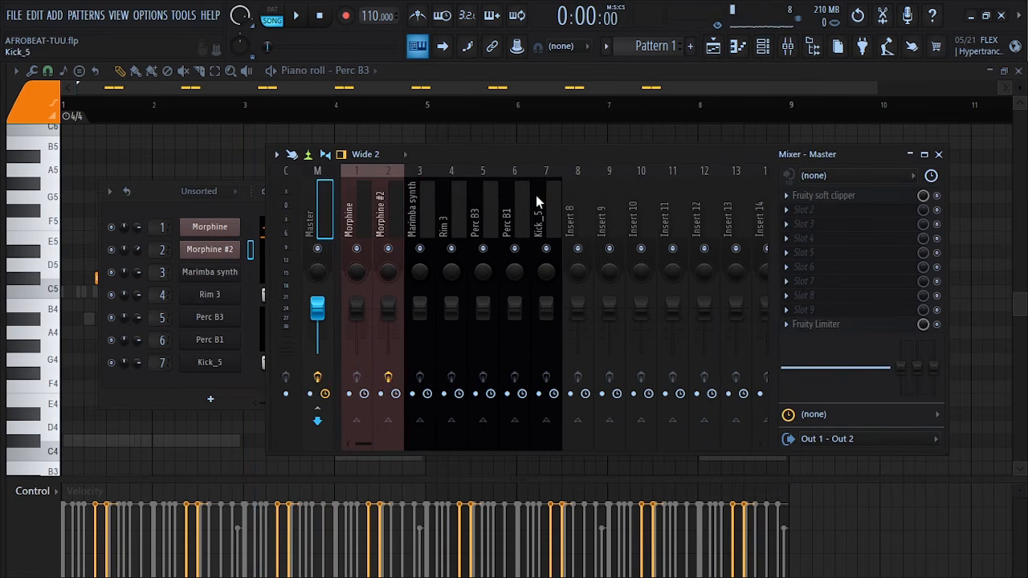
{"action": "left_click", "coordinate": [789, 196]}
{"action": "mouse_move", "coordinate": [805, 209]}
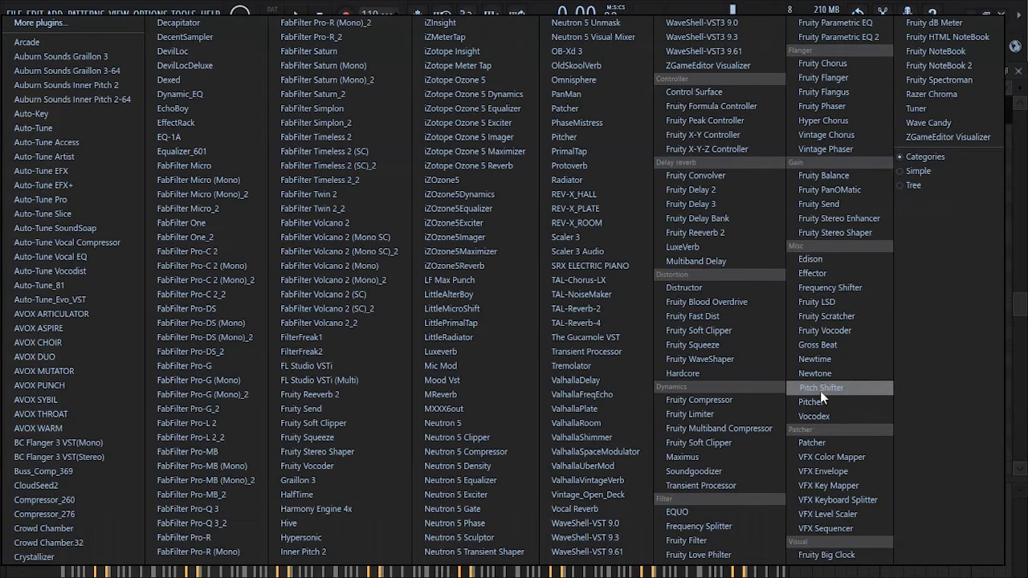
{"action": "left_click", "coordinate": [710, 443]}
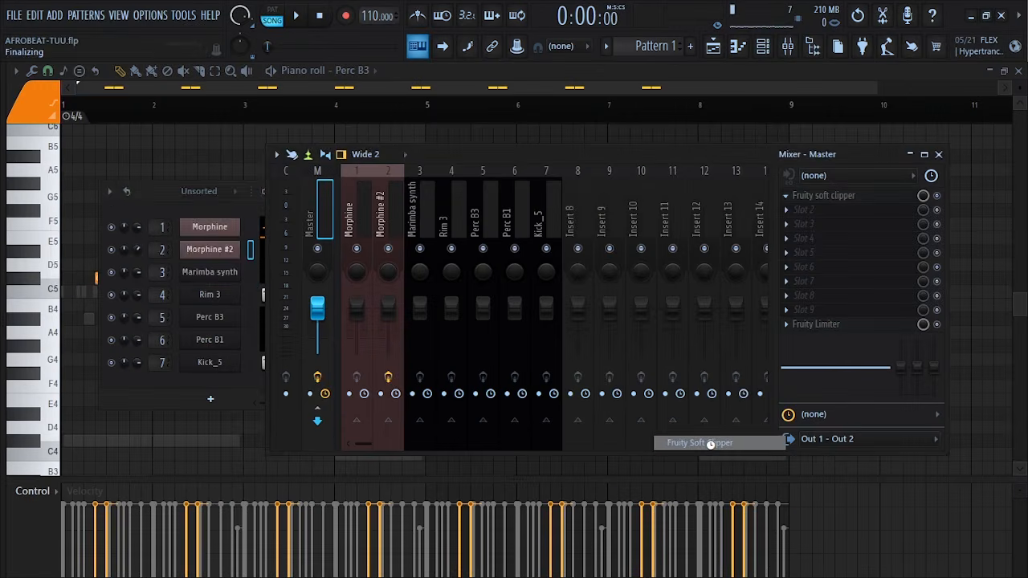
{"action": "left_click_drag", "start_coordinate": [149, 180], "coordinate": [209, 187]}
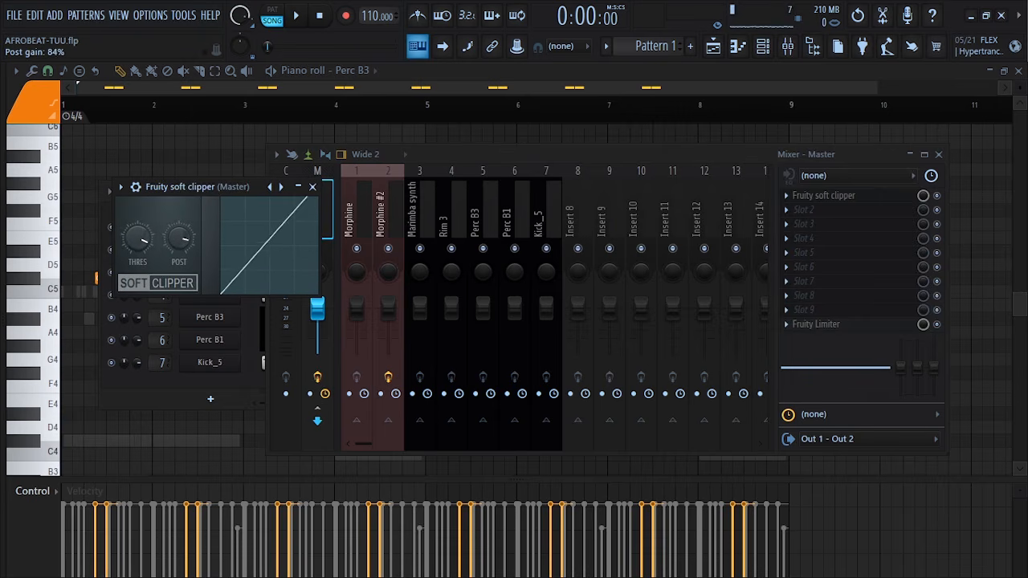
{"action": "left_click", "coordinate": [312, 186]}
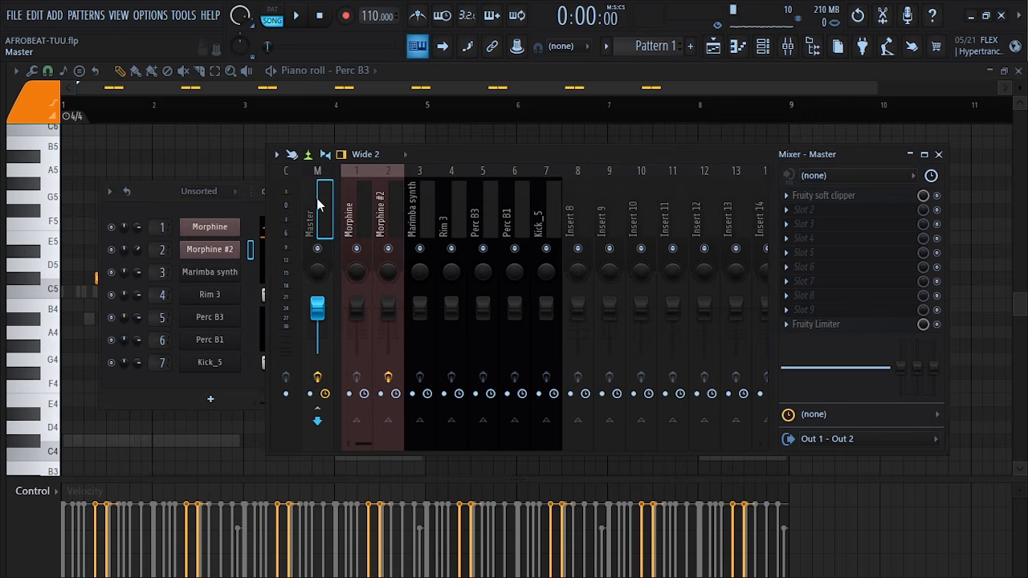
Step: Lower the mixer levels of Morphine #2 to -7.3, Marimba synth to -4.8, Rim 3 to -2.3, Perc B3 to -6.6 and Perc B1 to -7.3 dB
{"action": "left_click", "coordinate": [374, 252]}
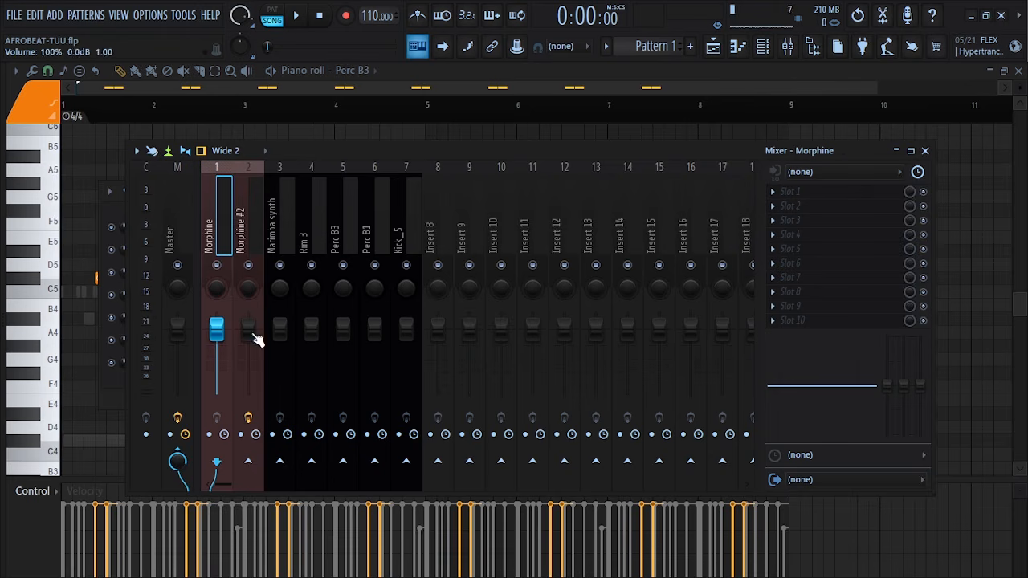
{"action": "left_click_drag", "start_coordinate": [254, 336], "coordinate": [410, 339]}
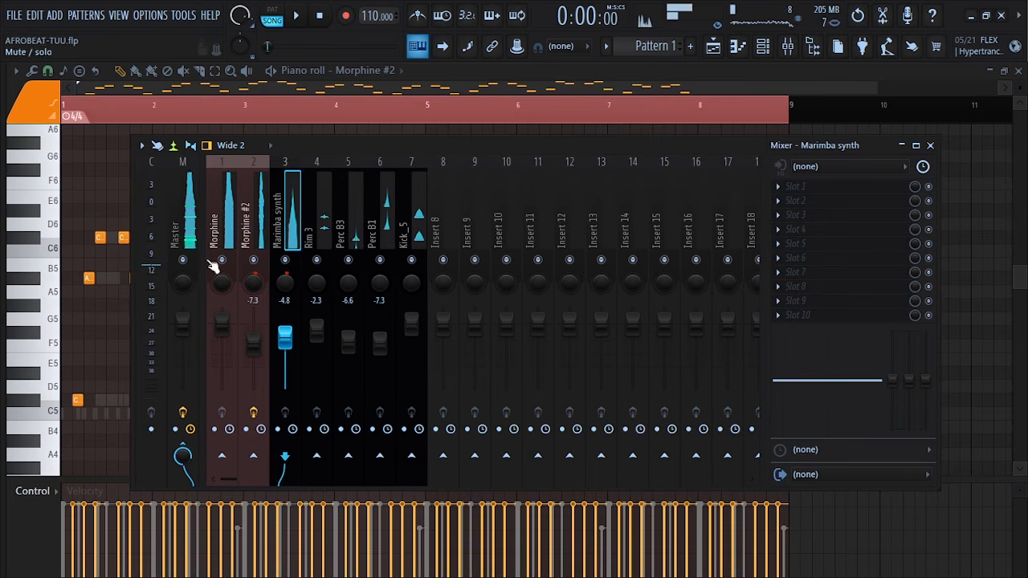
Step: Review the effect slots and EQ of the Master, Morphine, Morphine #2, Marimba synth and Rim 3 mixer tracks
{"action": "left_click", "coordinate": [184, 219]}
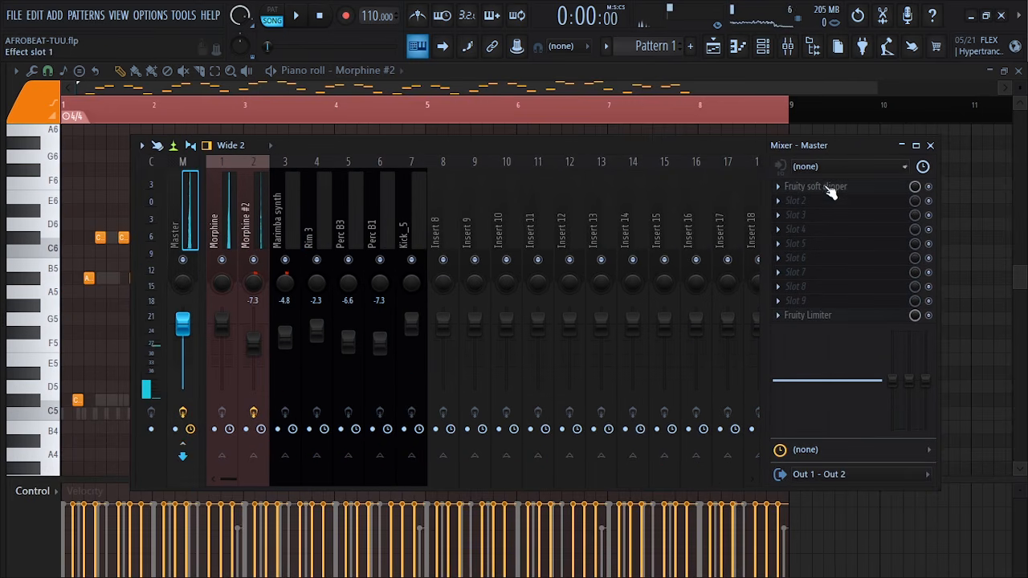
{"action": "left_click", "coordinate": [234, 227]}
{"action": "left_click", "coordinate": [252, 225]}
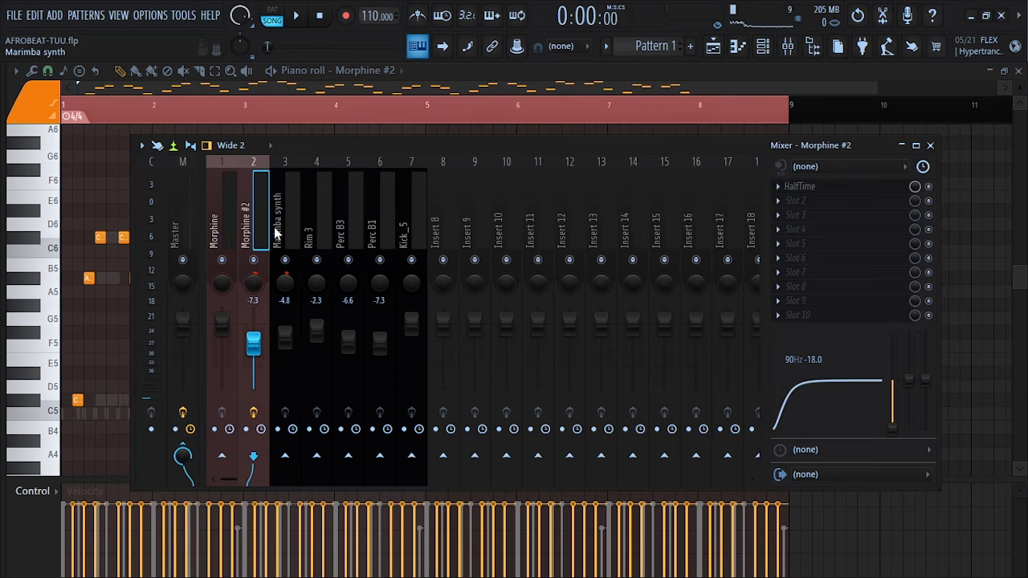
{"action": "left_click", "coordinate": [288, 229]}
{"action": "left_click", "coordinate": [309, 232]}
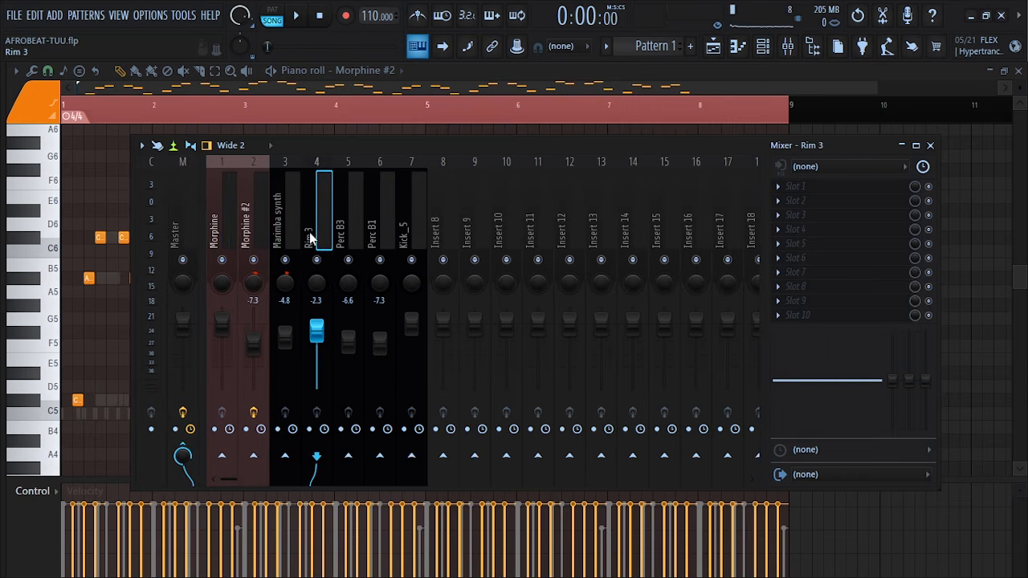
Step: Pan the Perc B3 mixer track about 12% right and review the Perc B1 and Kick_5 tracks
{"action": "left_click_drag", "start_coordinate": [349, 290], "coordinate": [349, 285]}
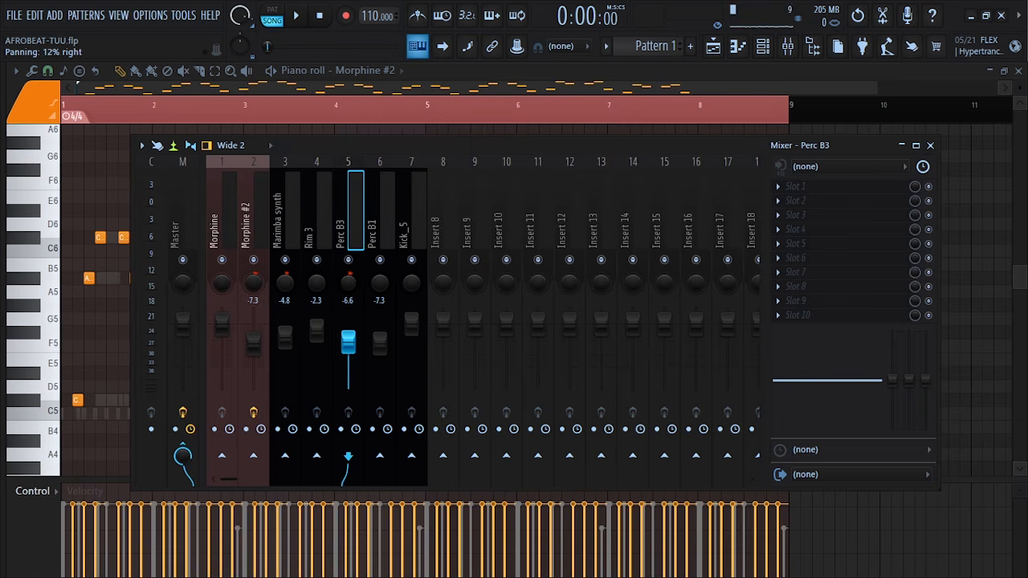
{"action": "left_click", "coordinate": [377, 243]}
{"action": "left_click", "coordinate": [404, 241]}
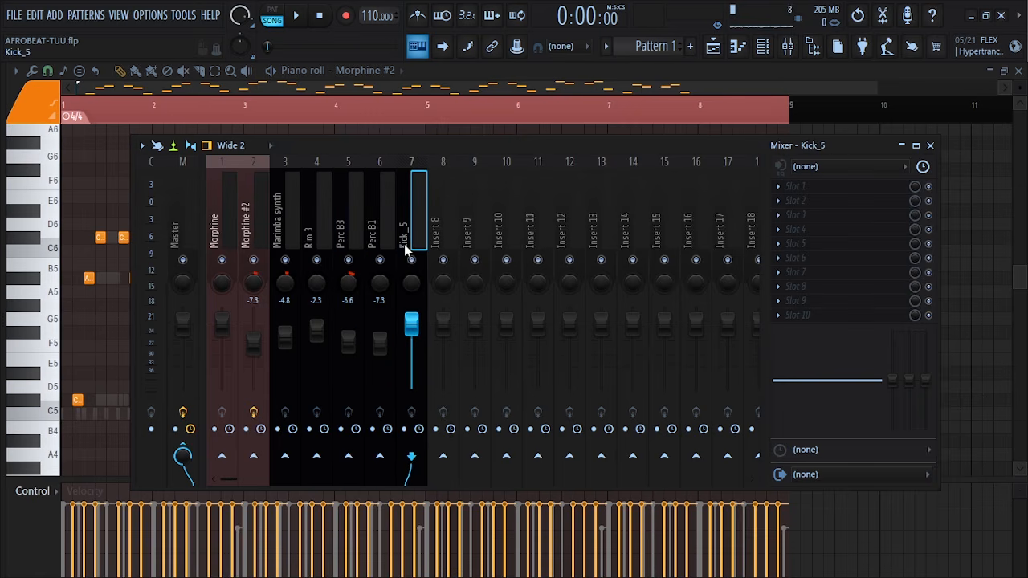
Step: Reset the Kick_5 mixer track's panning to centre
{"action": "right_click", "coordinate": [411, 282]}
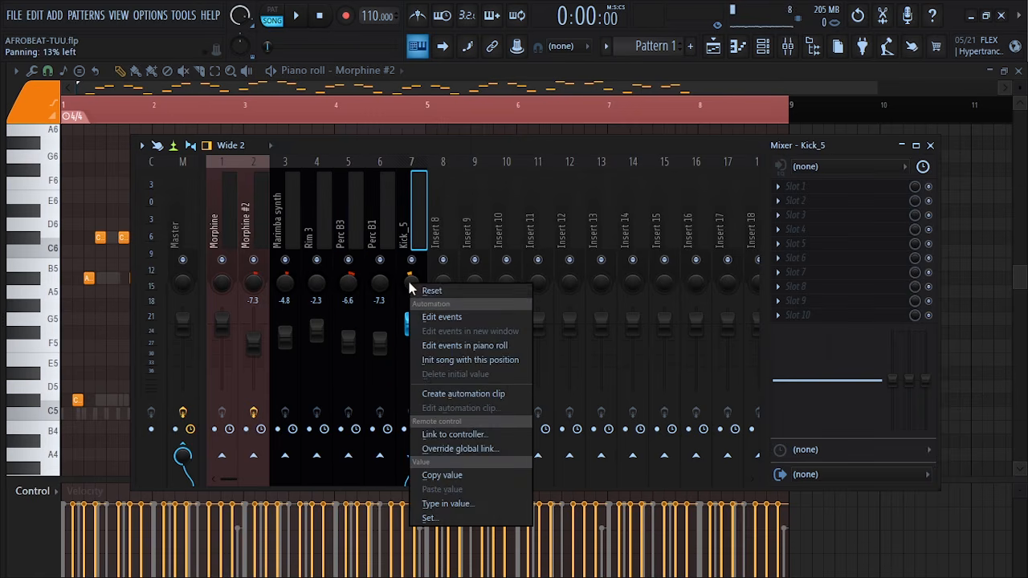
{"action": "left_click", "coordinate": [425, 293]}
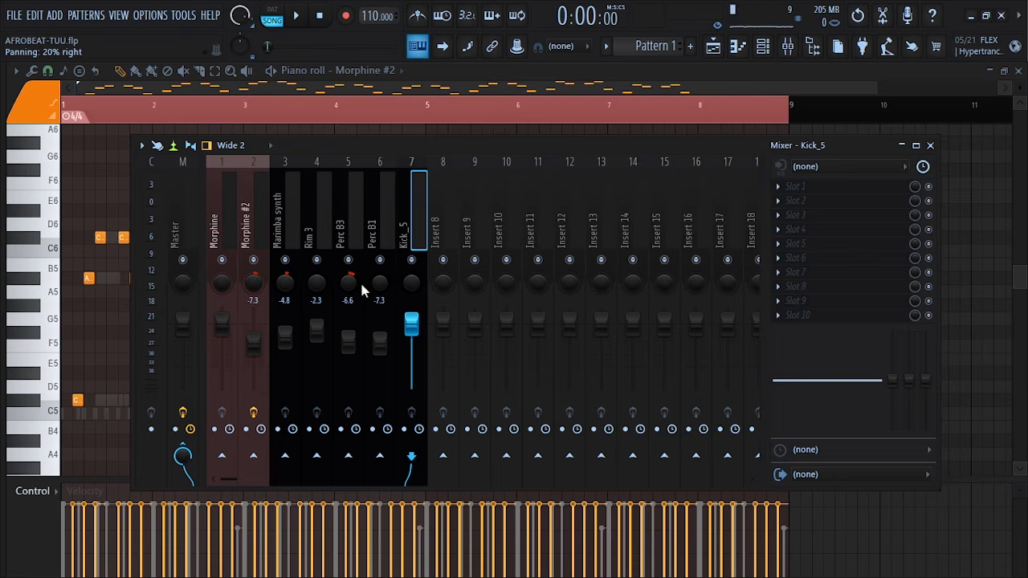
{"action": "left_click", "coordinate": [379, 294]}
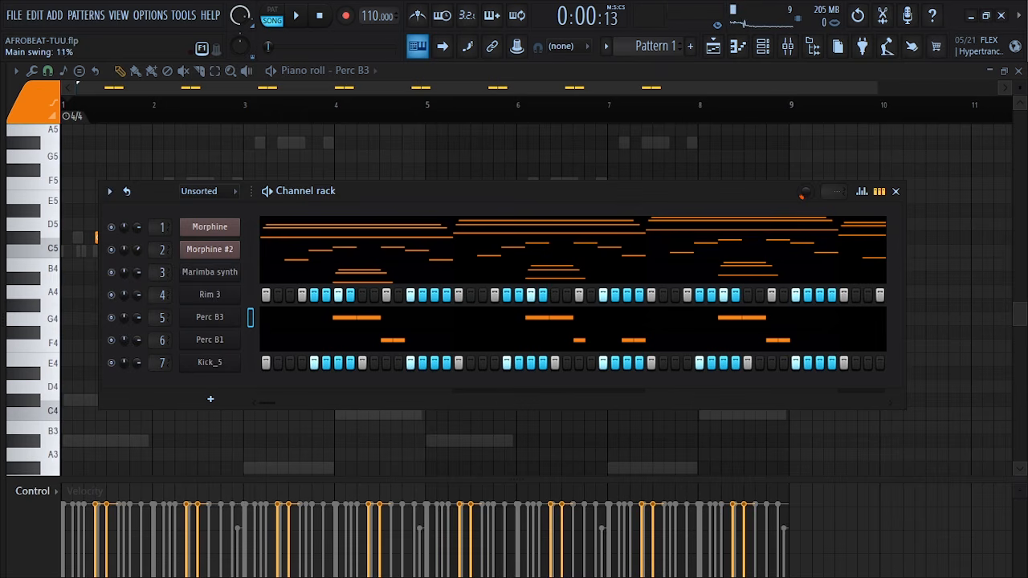
{"action": "left_click_drag", "start_coordinate": [662, 193], "coordinate": [639, 190]}
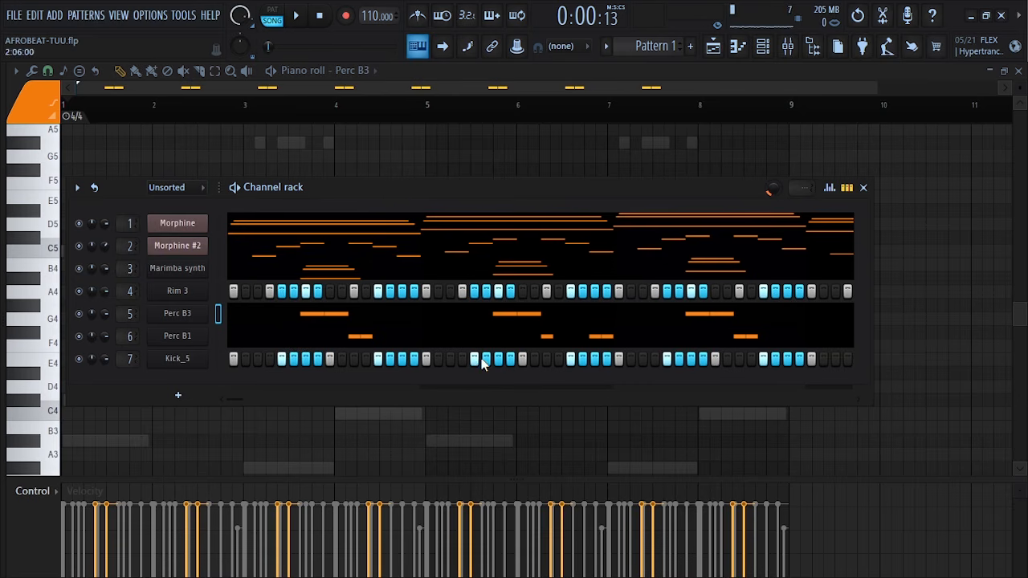
{"action": "left_click_drag", "start_coordinate": [437, 190], "coordinate": [632, 200]}
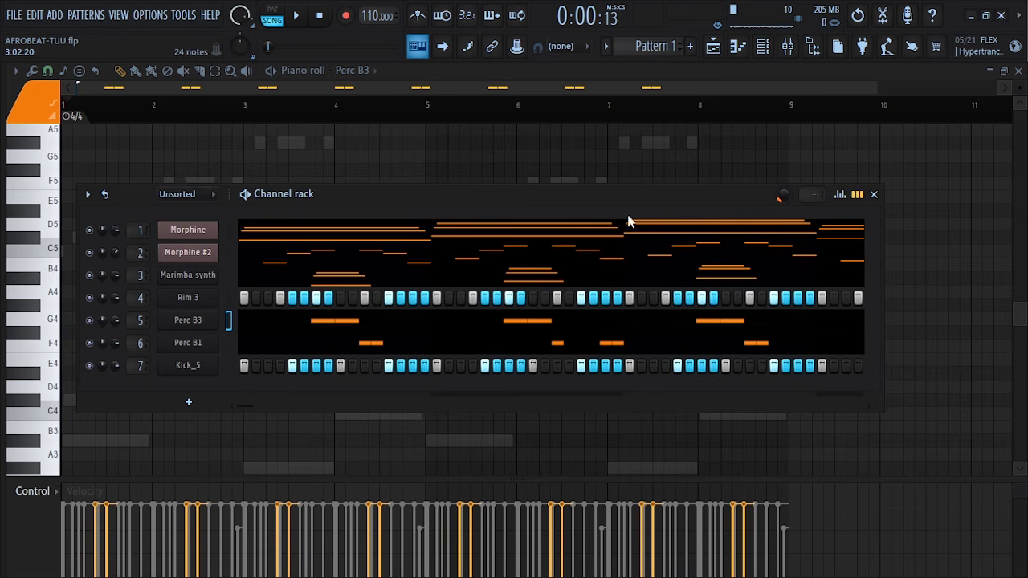
{"action": "left_click_drag", "start_coordinate": [598, 197], "coordinate": [575, 203]}
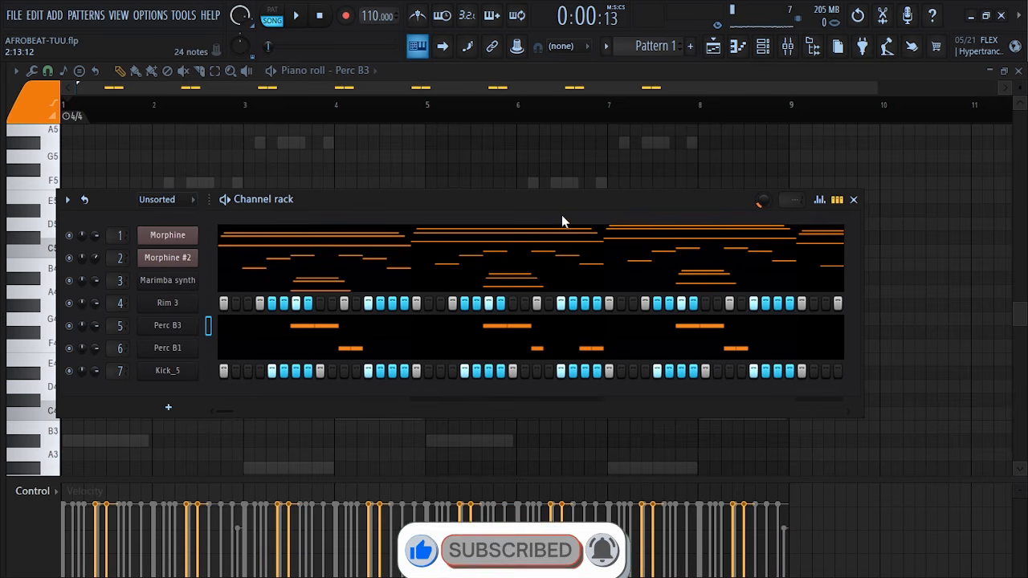
{"action": "left_click_drag", "start_coordinate": [563, 203], "coordinate": [575, 202]}
Step: Play the song and set the channel rack's main swing to 7%
{"action": "key", "text": "space"}
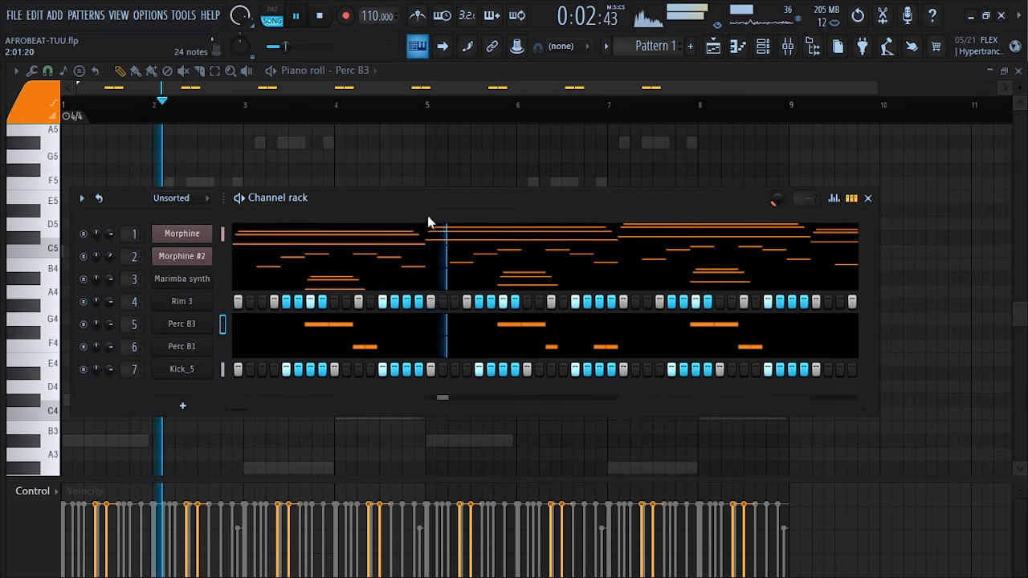
{"action": "mouse_move", "coordinate": [426, 205]}
{"action": "left_mouse_down"}
{"action": "mouse_move", "coordinate": [405, 200]}
{"action": "mouse_move", "coordinate": [422, 201]}
{"action": "left_mouse_up"}
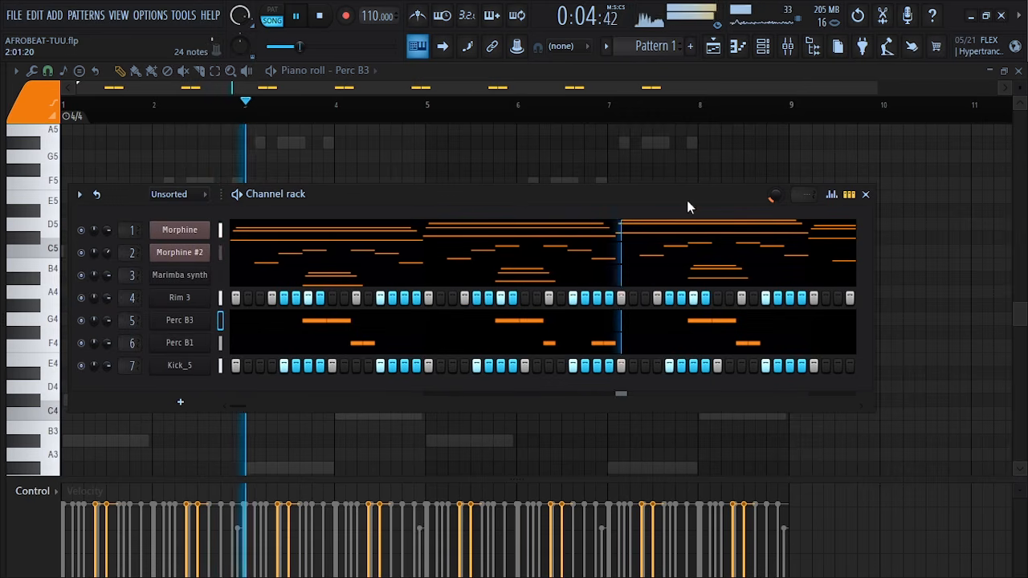
{"action": "left_click_drag", "start_coordinate": [773, 197], "coordinate": [773, 210]}
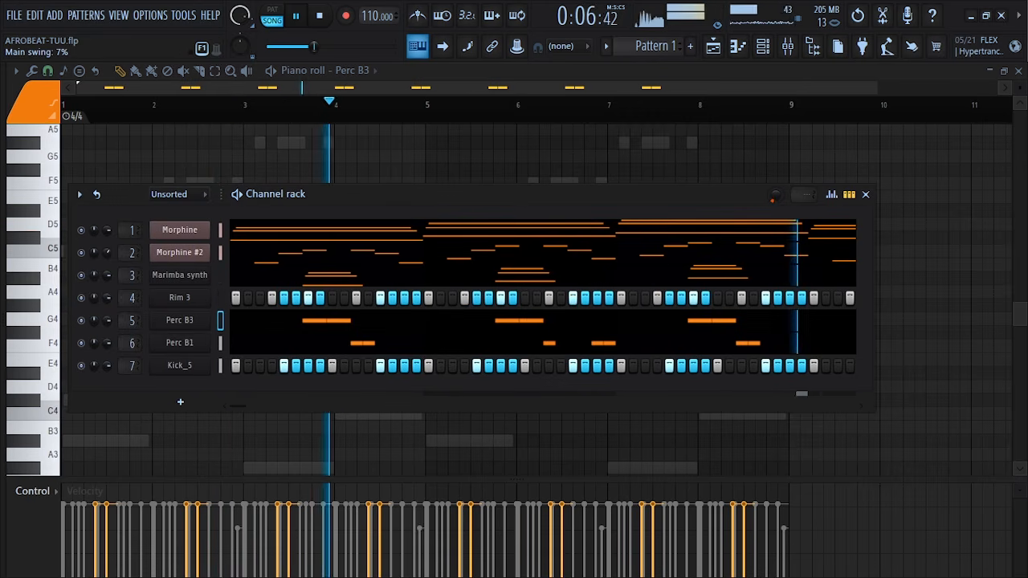